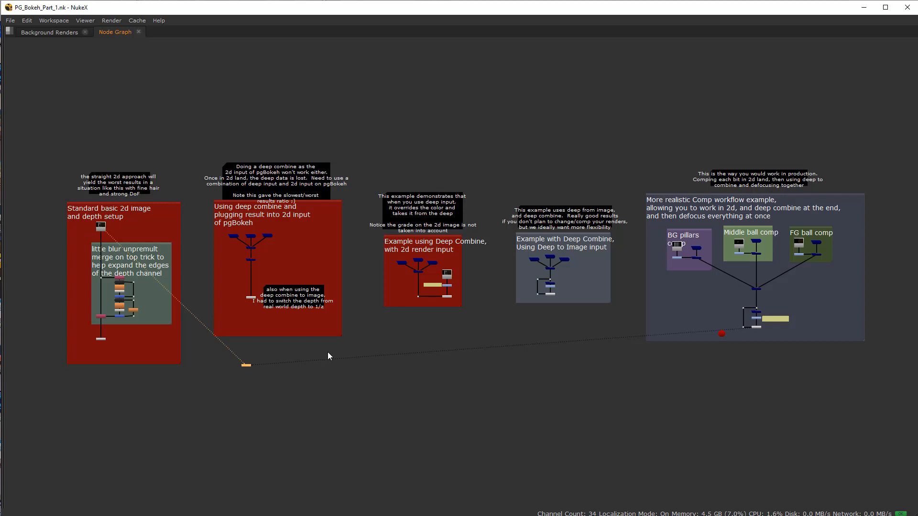
# Step: View the Read10 render of all layers from the standard basic 2D setup in the viewer
pyautogui.moveTo(184, 369); pyautogui.dragTo(289, 397, button='middle')
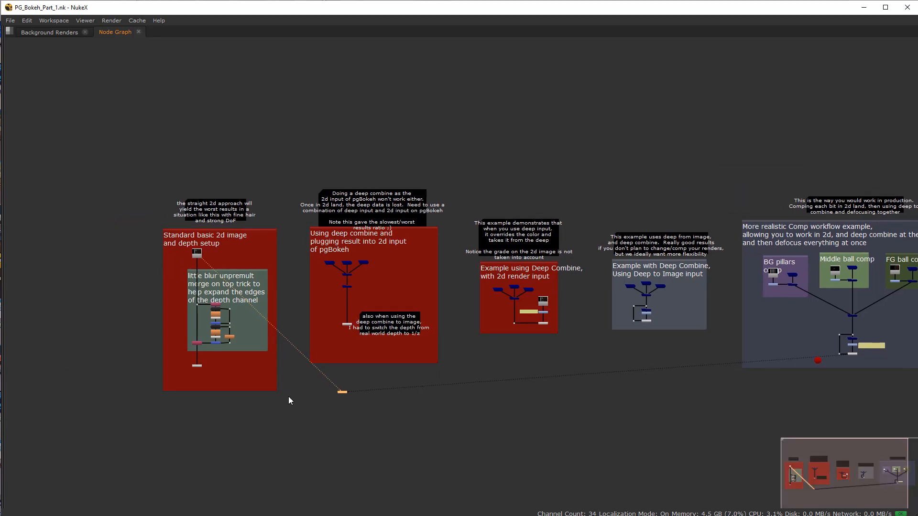
pyautogui.moveTo(351, 384); pyautogui.dragTo(302, 390, button='middle')
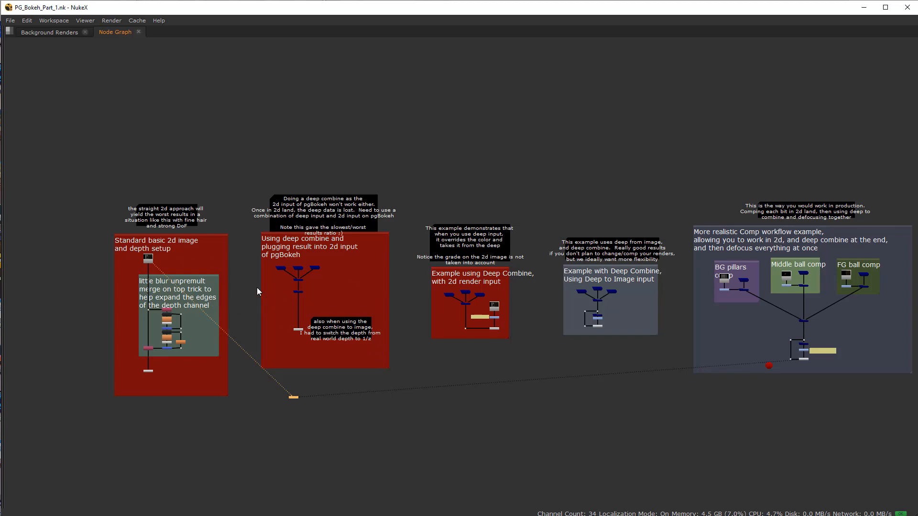
pyautogui.scroll(8, 152, 266)
pyautogui.click(134, 239)
pyautogui.press('1')
pyautogui.press('space')
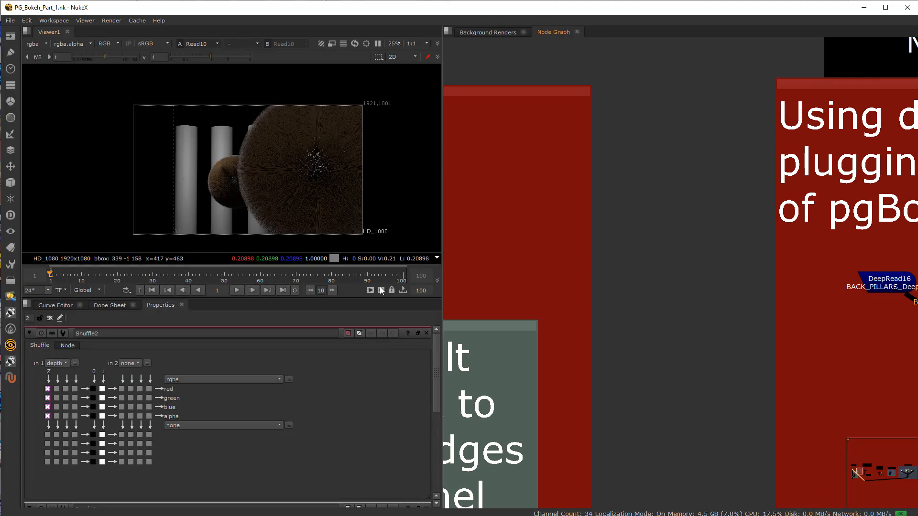
pyautogui.scroll(3, 216, 181)
pyautogui.moveTo(215, 181); pyautogui.dragTo(183, 160, button='middle')
pyautogui.scroll(-4, 182, 158)
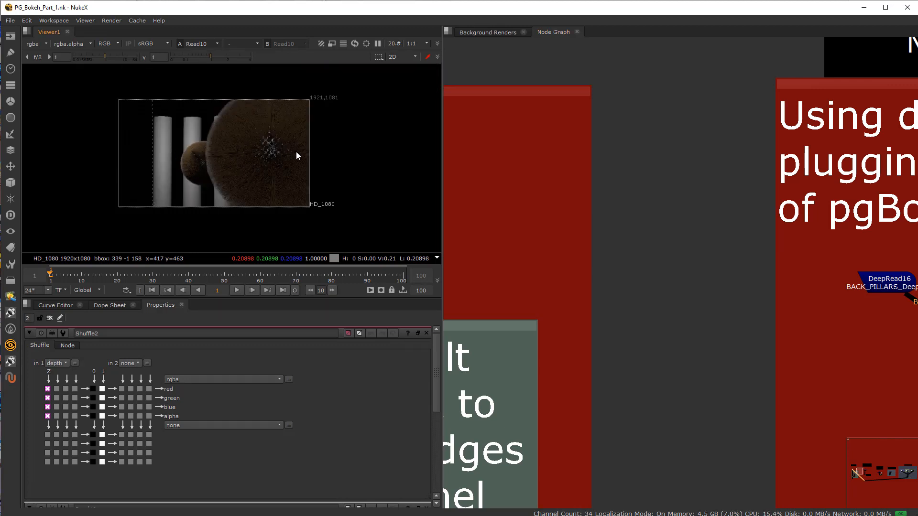
pyautogui.press('space')
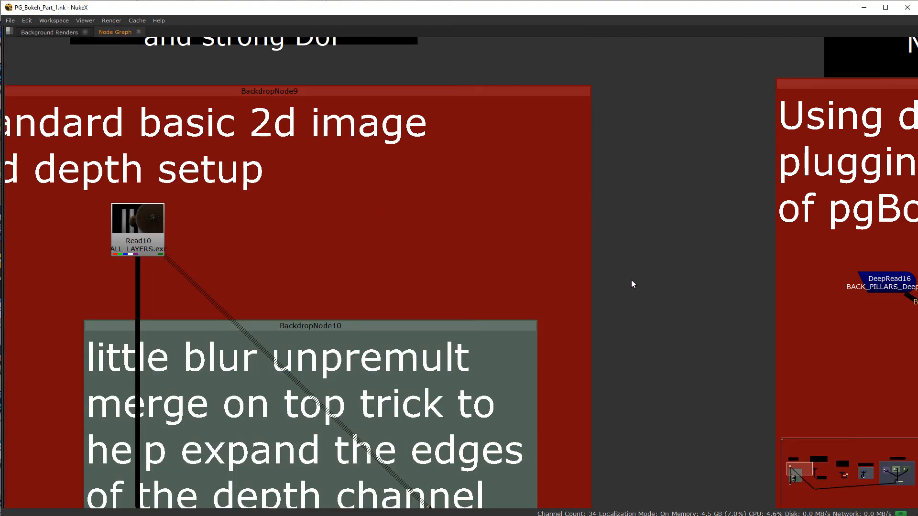
# Step: Look over the example setups across the node graph, from the basic 2D approach to the realistic comp workflow
pyautogui.scroll(-5, 550, 292)
pyautogui.moveTo(551, 294); pyautogui.dragTo(233, 244, button='middle')
pyautogui.scroll(-3, 306, 242)
pyautogui.moveTo(482, 263); pyautogui.dragTo(413, 280, button='middle')
pyautogui.scroll(3, 414, 280)
pyautogui.moveTo(280, 263); pyautogui.dragTo(403, 267, button='middle')
pyautogui.scroll(-2, 403, 268)
pyautogui.scroll(1, 402, 268)
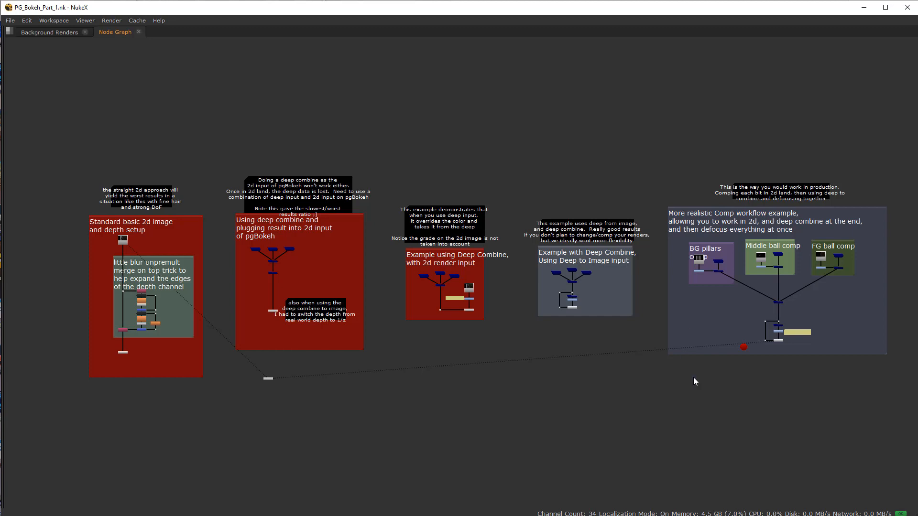
pyautogui.moveTo(96, 369); pyautogui.dragTo(225, 389, button='middle')
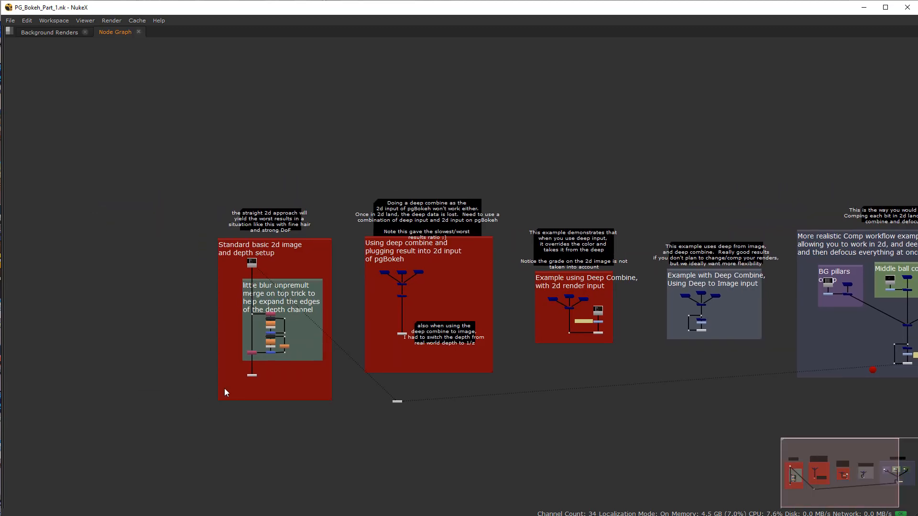
pyautogui.moveTo(209, 348); pyautogui.dragTo(334, 293, button='middle')
pyautogui.scroll(5, 459, 310)
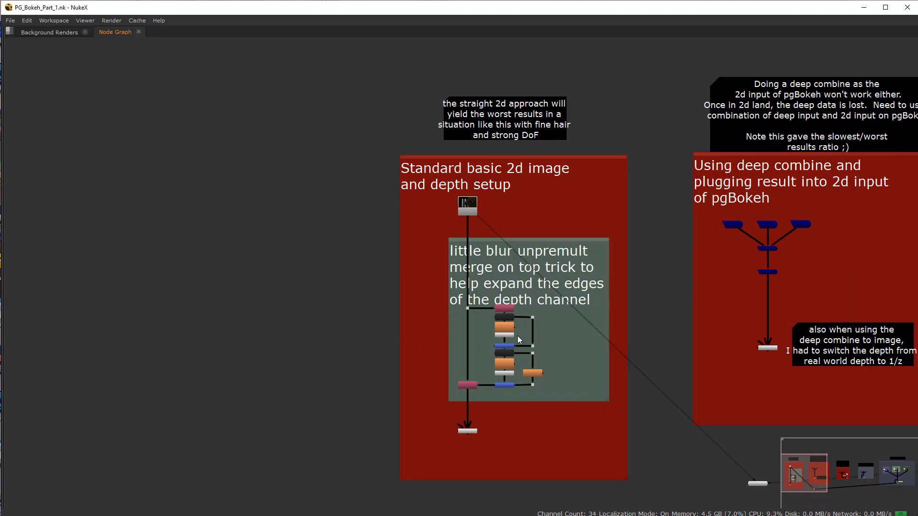
pyautogui.scroll(-2, 436, 310)
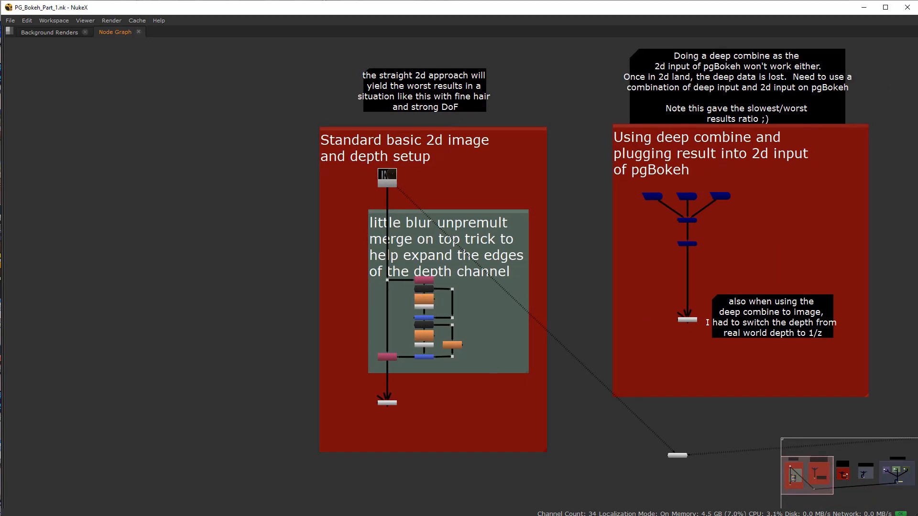
pyautogui.scroll(2, 414, 83)
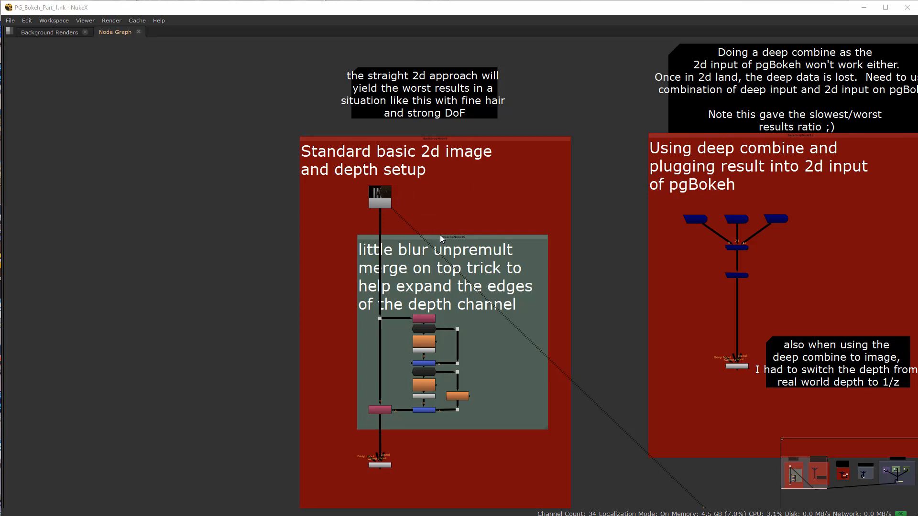
# Step: Display the depth channel of the Read10 render in the viewer
pyautogui.moveTo(343, 339); pyautogui.dragTo(419, 331, button='middle')
pyautogui.scroll(1, 435, 314)
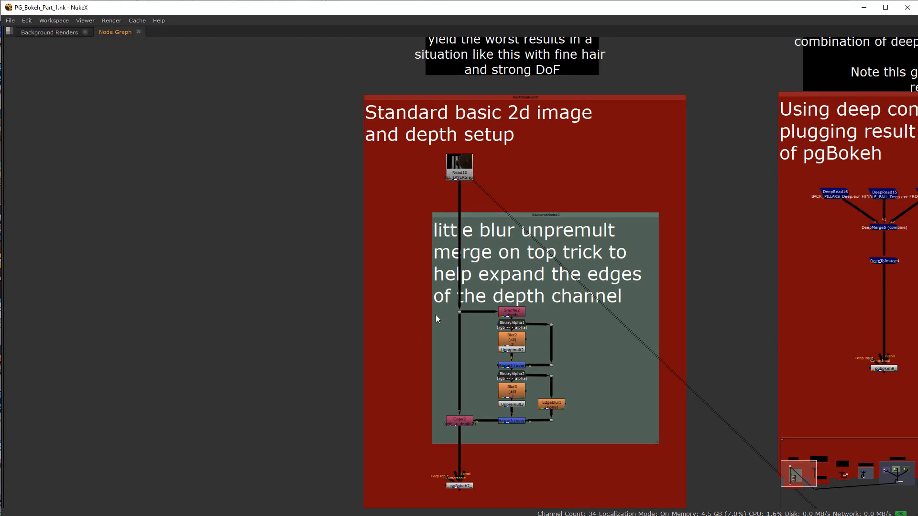
pyautogui.scroll(1, 477, 232)
pyautogui.moveTo(476, 242); pyautogui.dragTo(477, 214, button='middle')
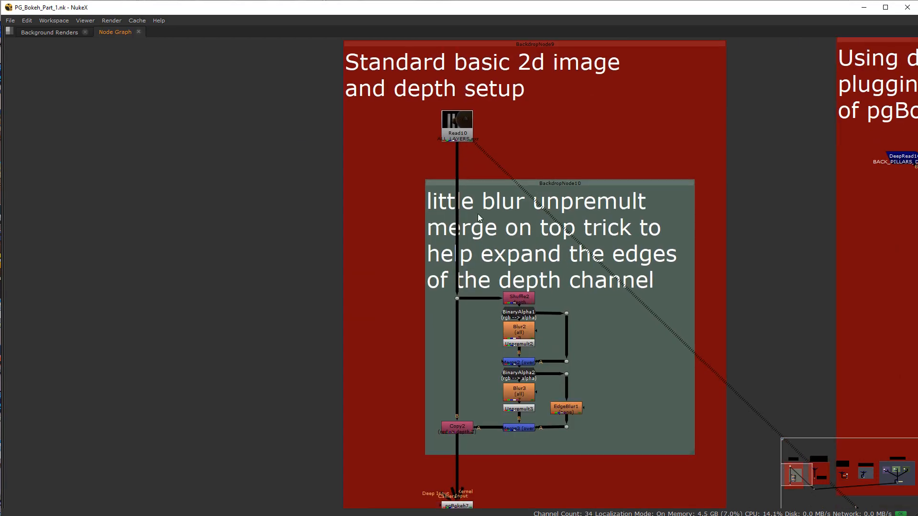
pyautogui.click(456, 134)
pyautogui.press('space')
pyautogui.scroll(2, 236, 156)
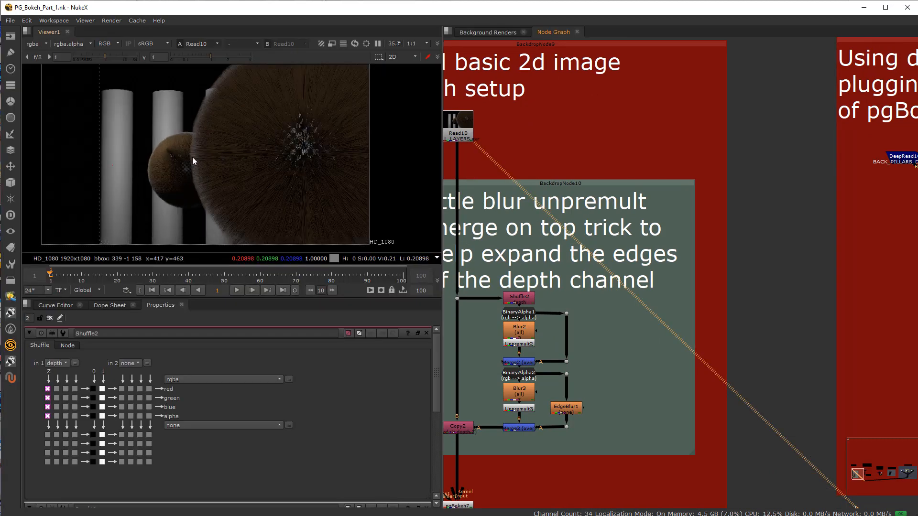
pyautogui.click(39, 41)
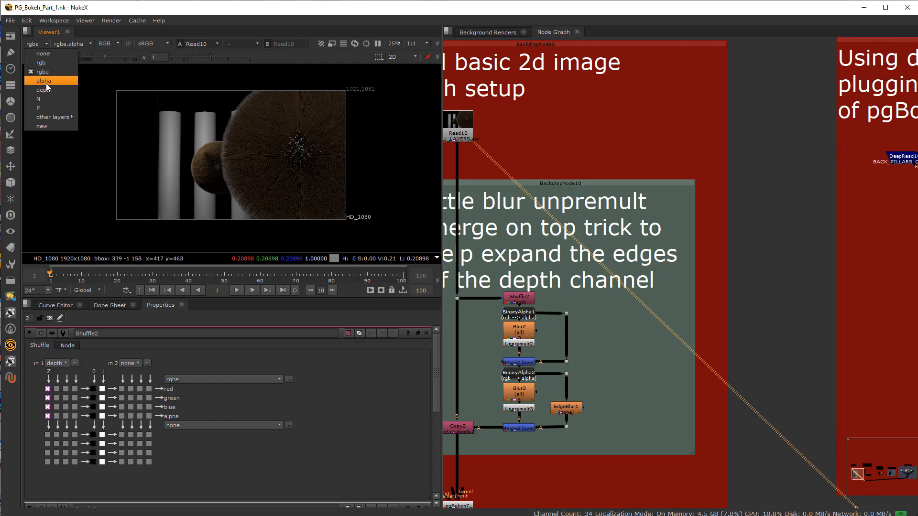
pyautogui.click(48, 88)
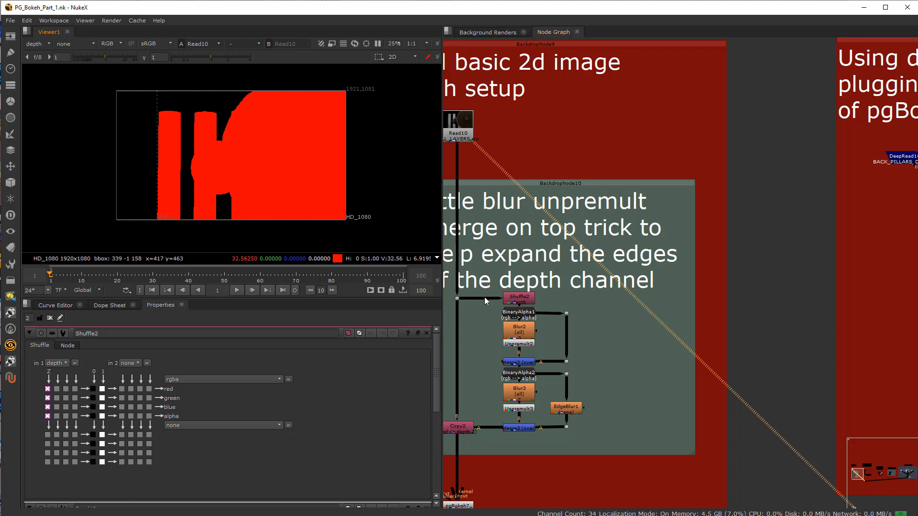
# Step: Examine the hair edges of the depth channel up close where the large ball meets the pillars
pyautogui.moveTo(540, 286); pyautogui.dragTo(637, 282, button='middle')
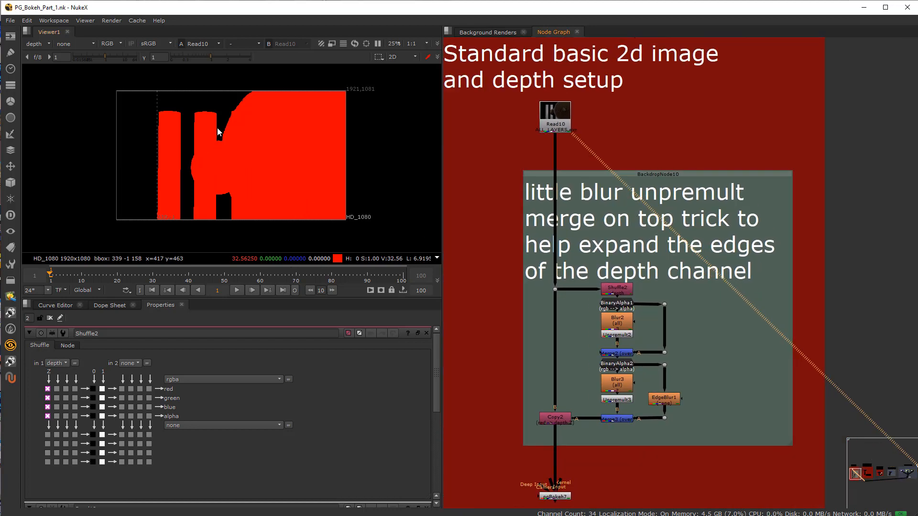
pyautogui.scroll(10, 217, 129)
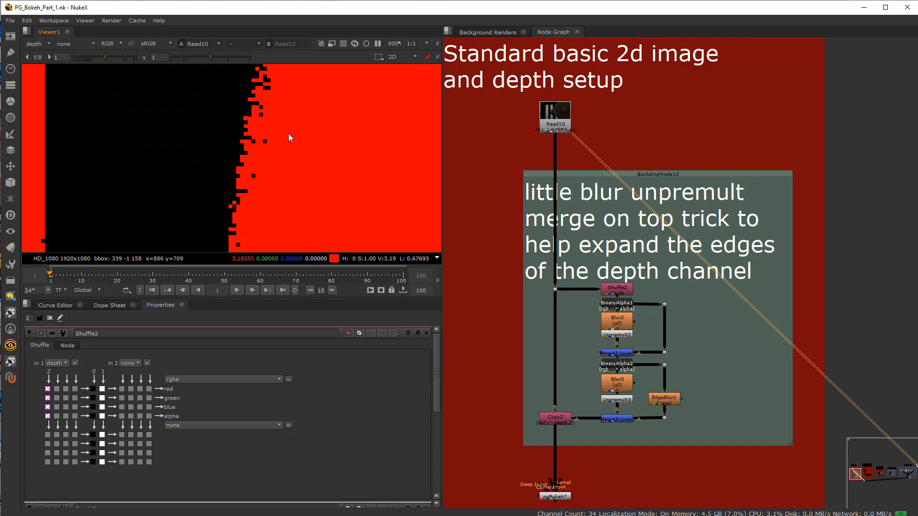
pyautogui.scroll(-10, 242, 158)
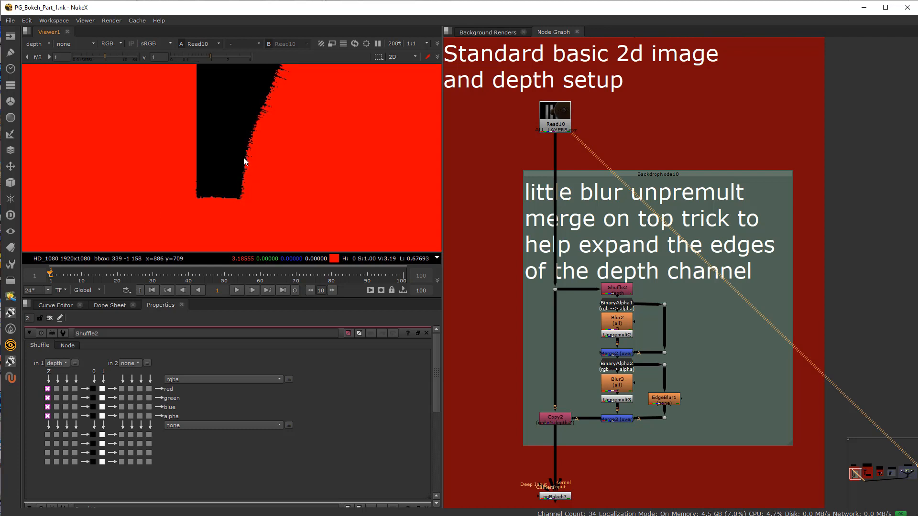
pyautogui.scroll(-3, 242, 159)
pyautogui.scroll(1, 222, 150)
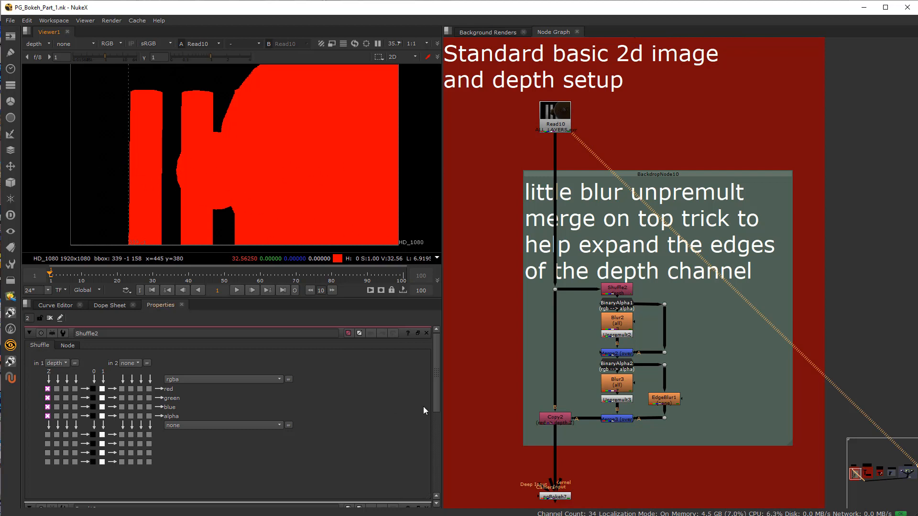
# Step: View the outputs of Shuffle2 and BinaryAlpha1, and open the BinaryAlpha1 properties
pyautogui.click(621, 293)
pyautogui.press('1')
pyautogui.scroll(5, 622, 296)
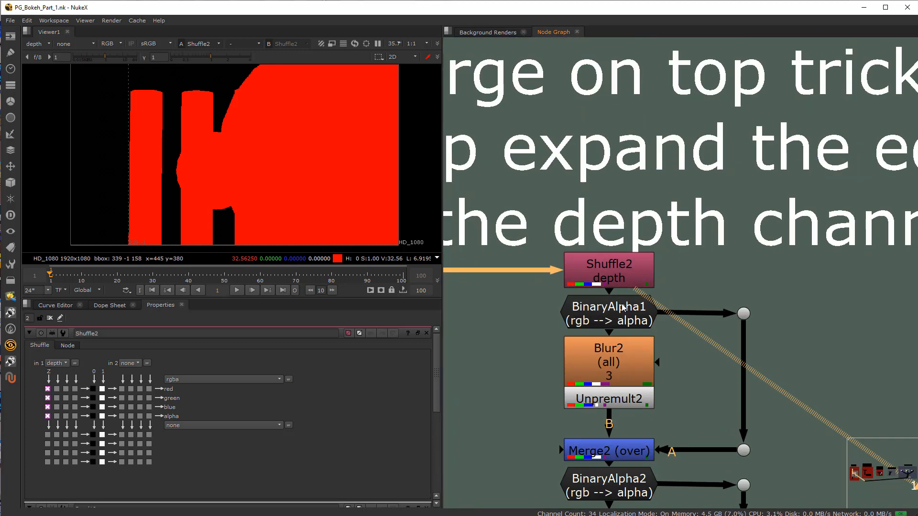
pyautogui.scroll(-4, 622, 296)
pyautogui.scroll(3, 646, 283)
pyautogui.click(650, 279)
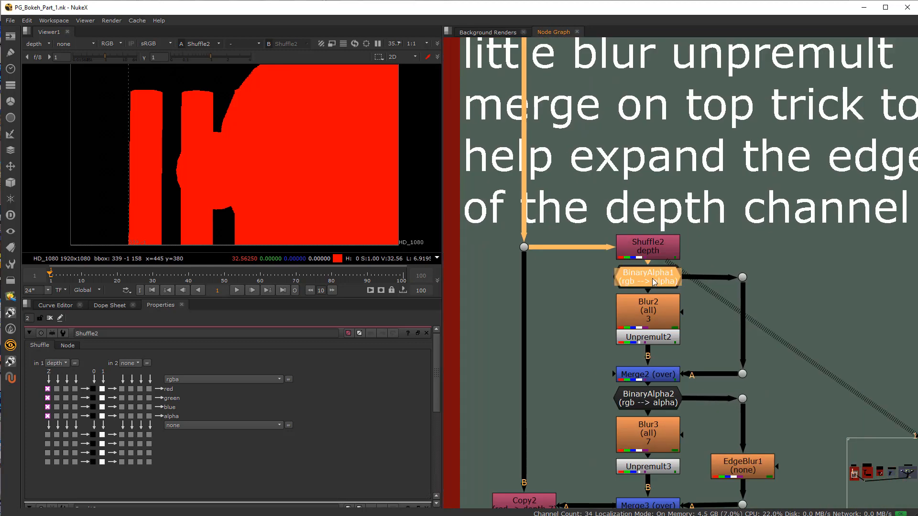
pyautogui.press('1')
pyautogui.doubleClick(649, 279)
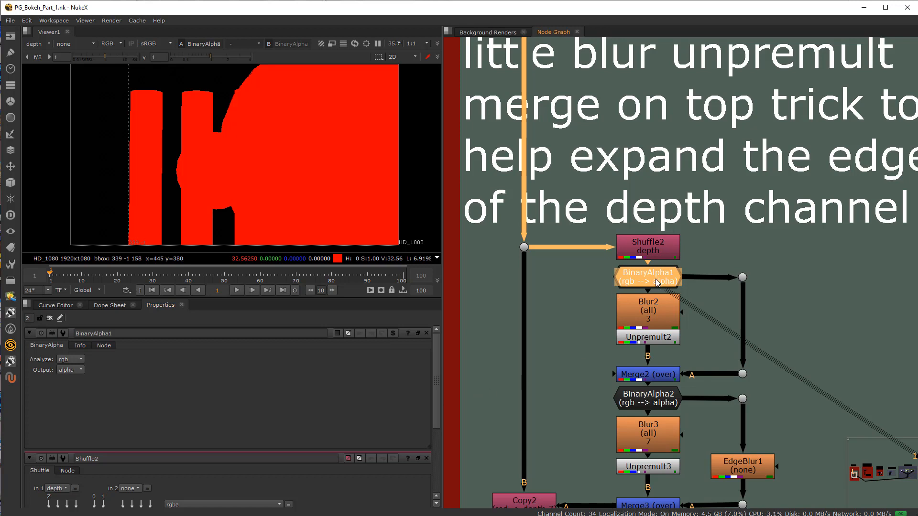
# Step: View the outputs of Blur2, Unpremult2 and Merge2 one after another in the depth channel
pyautogui.click(648, 306)
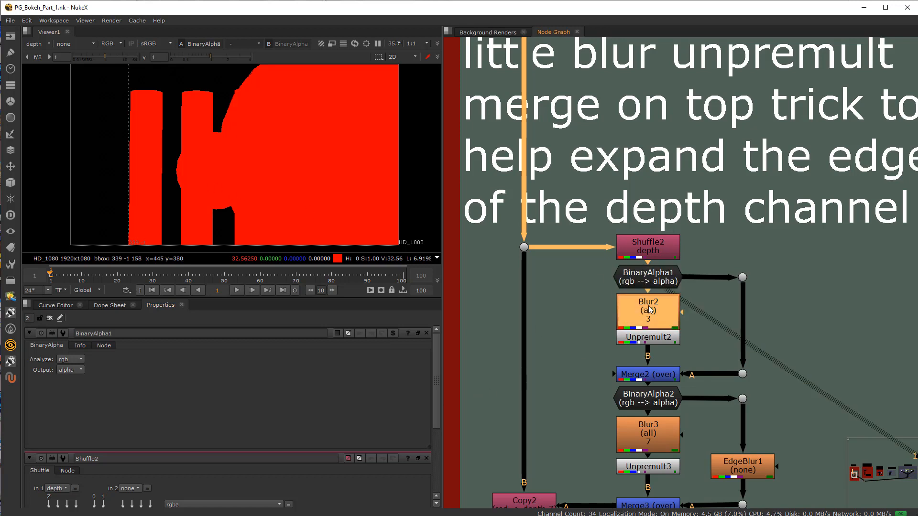
pyautogui.press('1')
pyautogui.click(651, 341)
pyautogui.press('1')
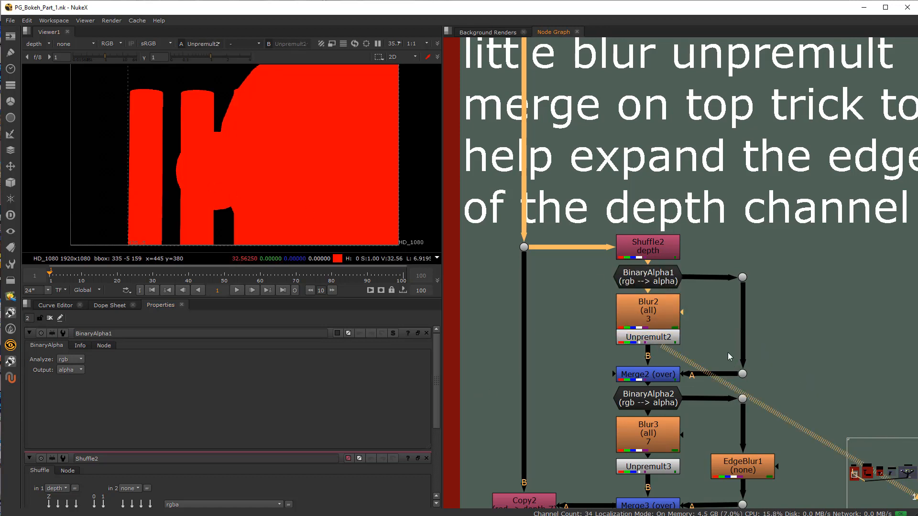
pyautogui.click(649, 377)
pyautogui.press('1')
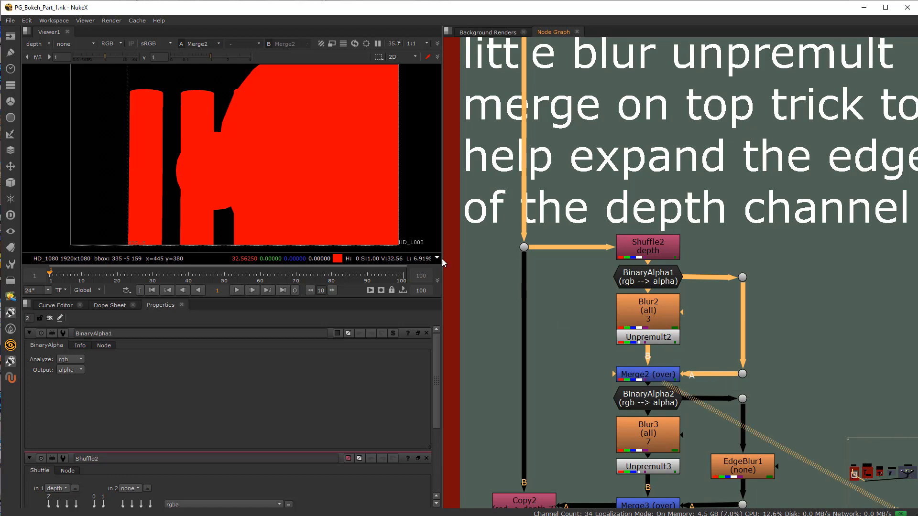
# Step: Switch the viewer to rgba and compare the outputs of BinaryAlpha1, Blur2, Unpremult2 and Merge2
pyautogui.click(38, 44)
pyautogui.click(50, 74)
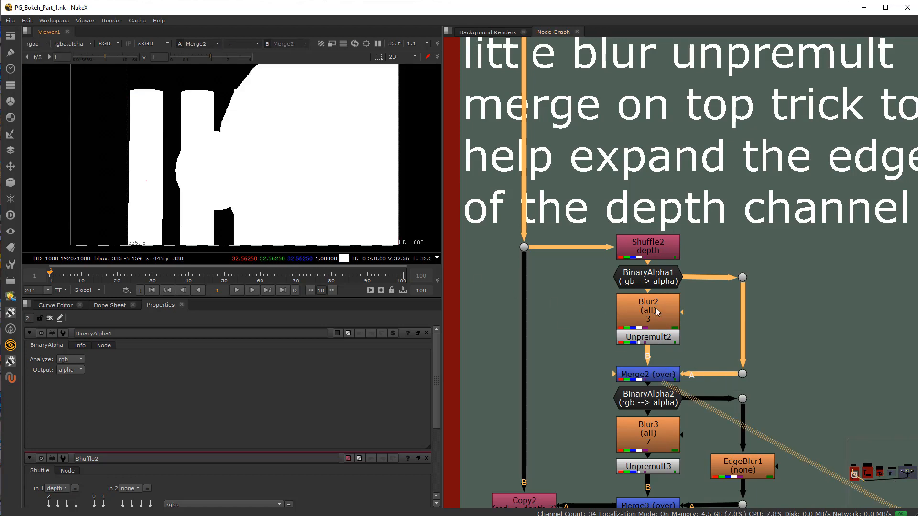
pyautogui.click(650, 275)
pyautogui.press('1')
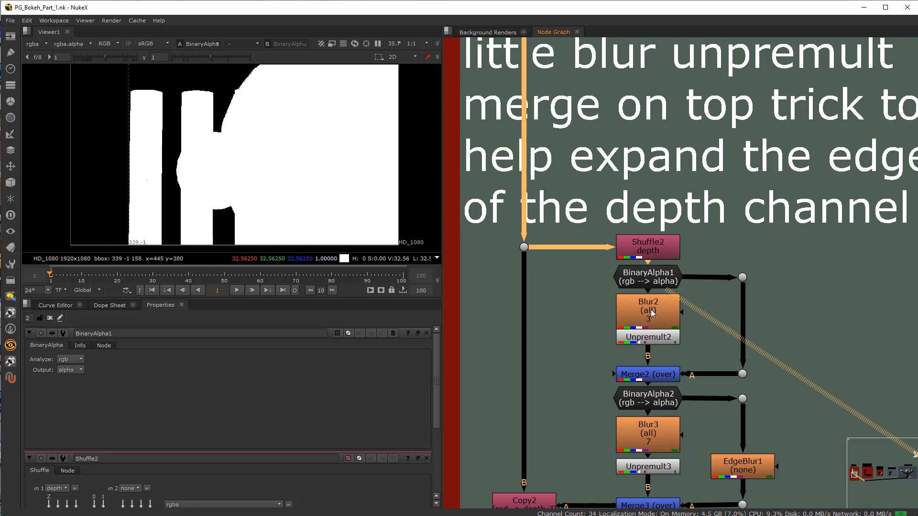
pyautogui.click(653, 313)
pyautogui.click(655, 340)
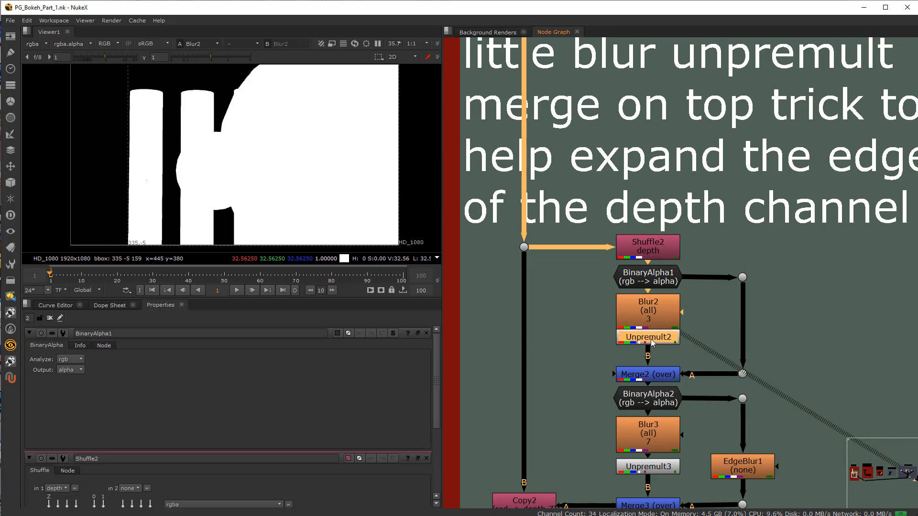
pyautogui.press('1')
pyautogui.click(653, 376)
pyautogui.press('1')
# Step: View the Merge3 output and examine the expanded depth edges around the pillars and large ball
pyautogui.moveTo(653, 506); pyautogui.dragTo(653, 436, button='middle')
pyautogui.click(652, 438)
pyautogui.press('1')
pyautogui.scroll(9, 215, 120)
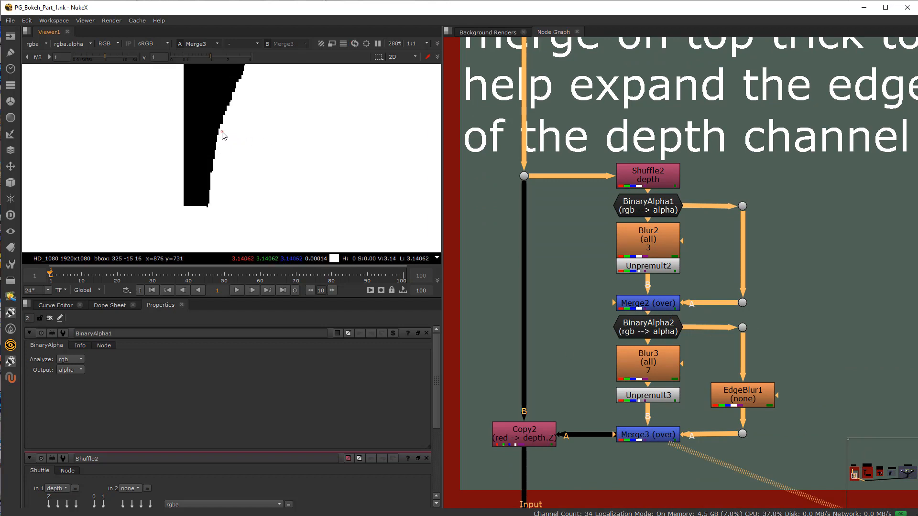
pyautogui.scroll(-6, 263, 145)
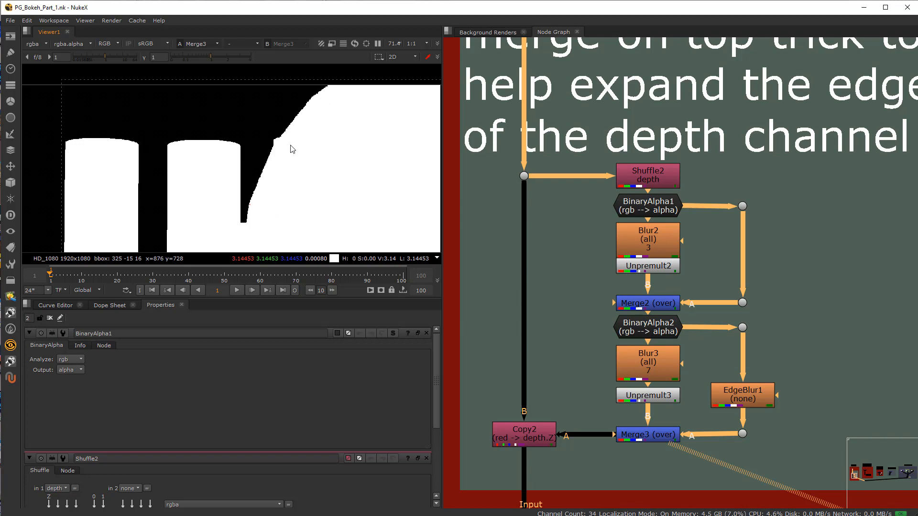
pyautogui.scroll(3, 281, 159)
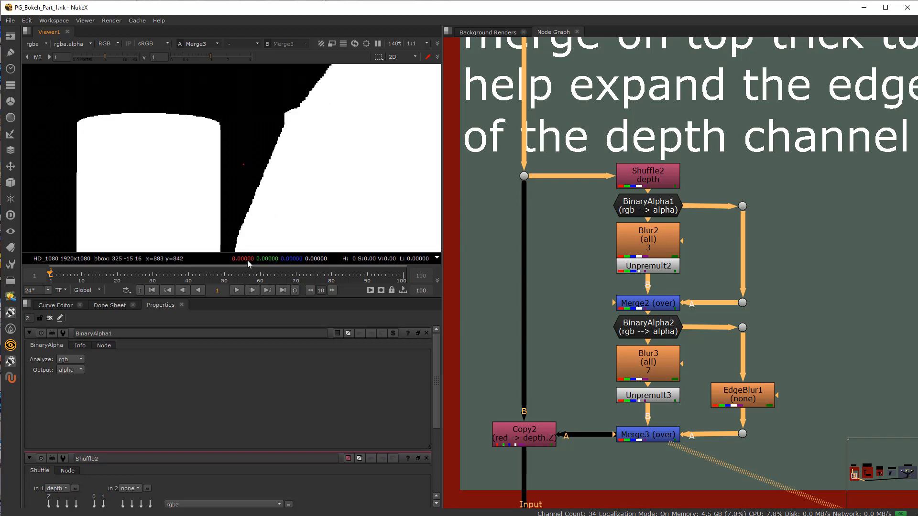
# Step: View the Copy2 output and open its properties to inspect the red to depth.Z channel copy
pyautogui.scroll(-3, 624, 144)
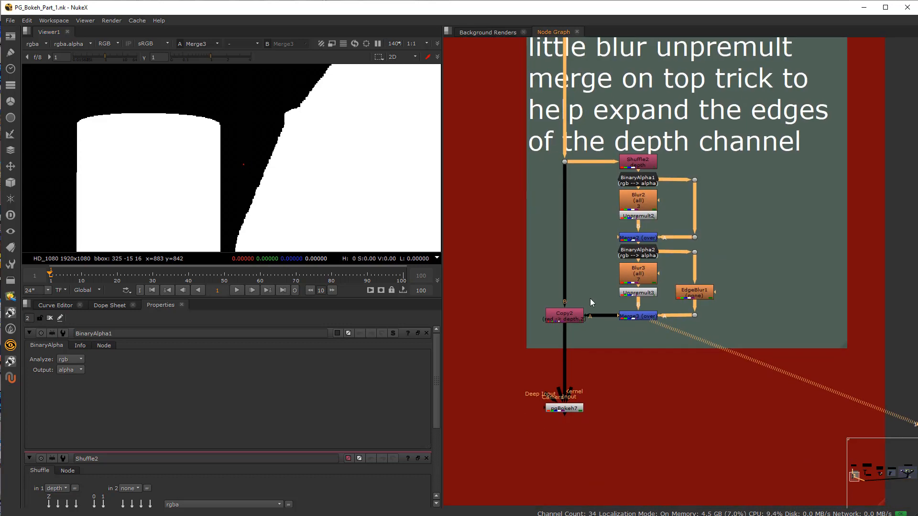
pyautogui.scroll(3, 567, 338)
pyautogui.press('1')
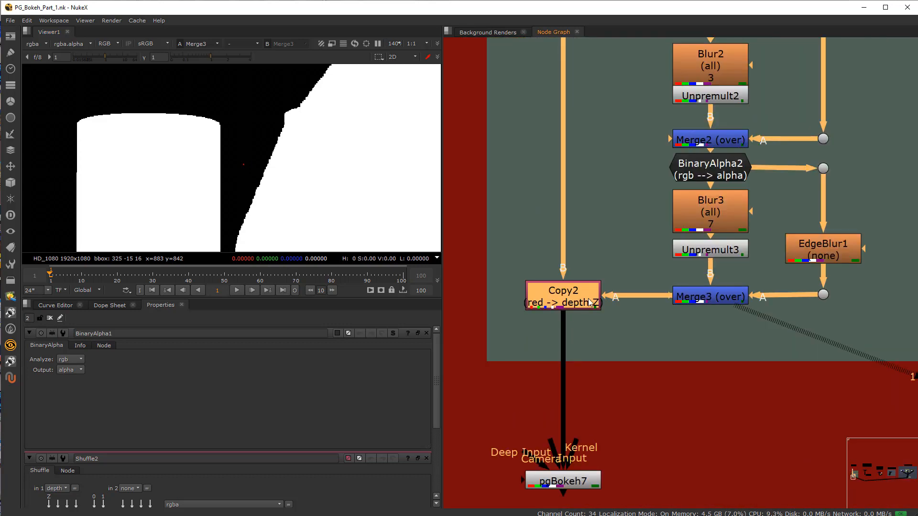
pyautogui.doubleClick(581, 301)
pyautogui.scroll(-5, 219, 196)
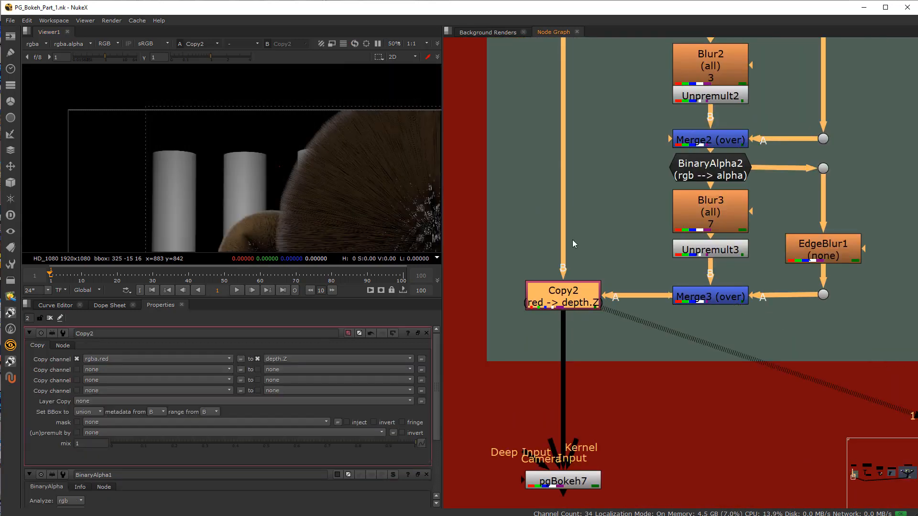
pyautogui.scroll(-4, 276, 199)
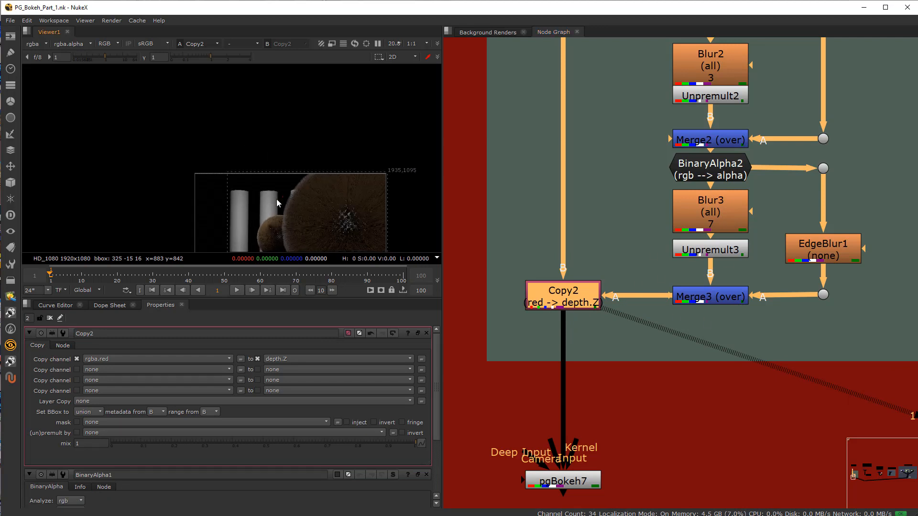
# Step: Check the Copy2 output in the depth channel and return the viewer to rgba
pyautogui.click(36, 43)
pyautogui.click(53, 90)
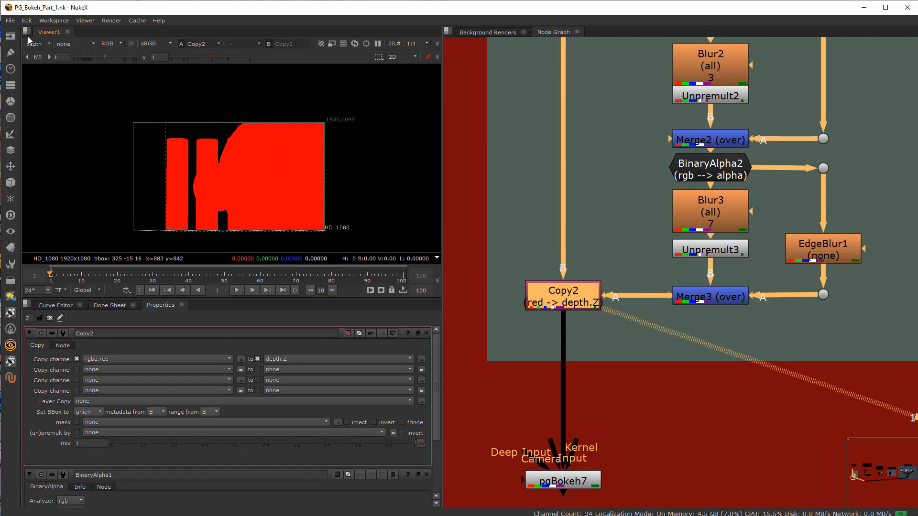
pyautogui.click(41, 45)
pyautogui.click(56, 72)
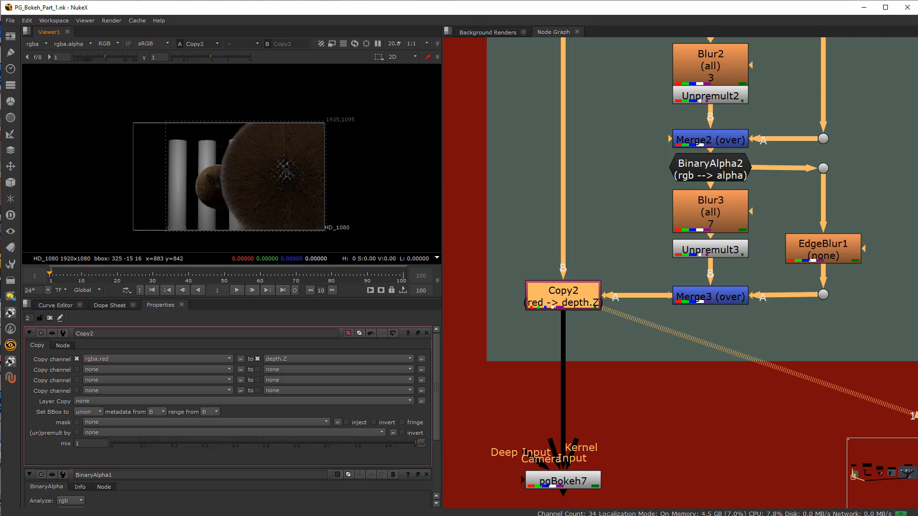
# Step: View the pgBokeh7 output and open the node's properties
pyautogui.scroll(-3, 655, 348)
pyautogui.scroll(6, 621, 366)
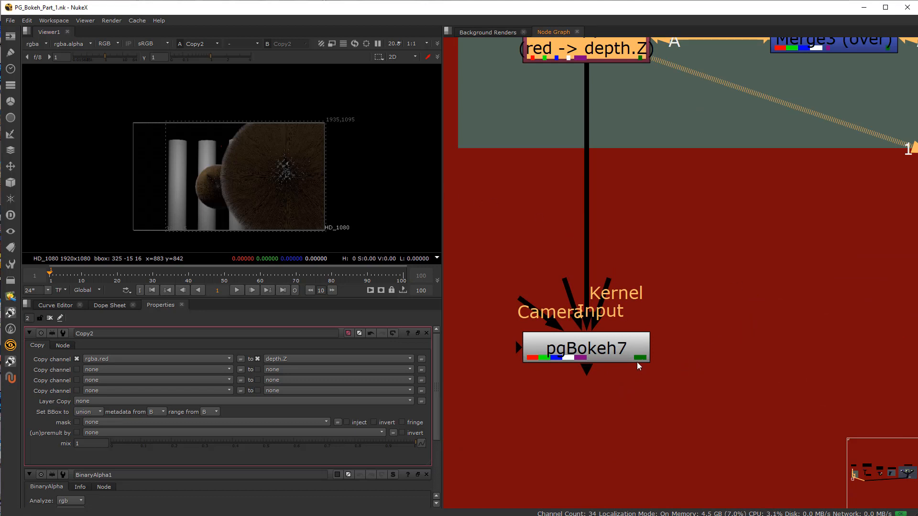
pyautogui.click(572, 350)
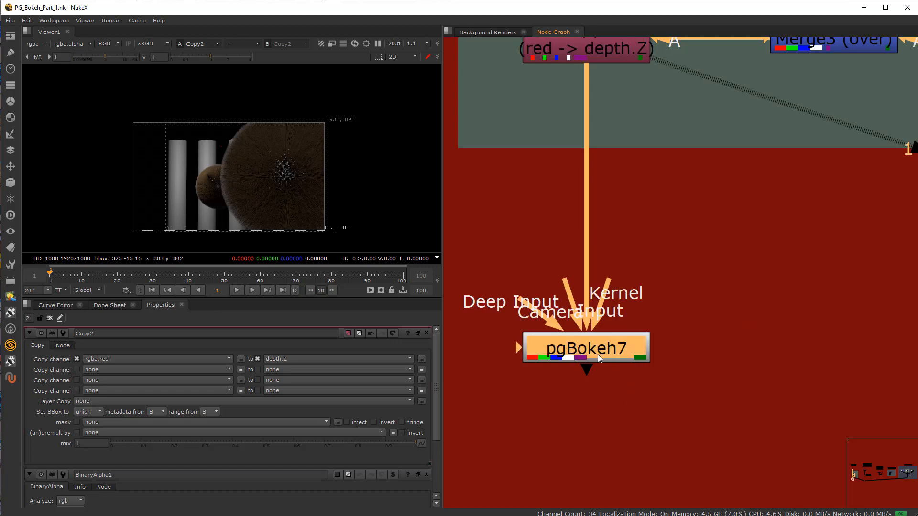
pyautogui.press('1')
pyautogui.doubleClick(594, 348)
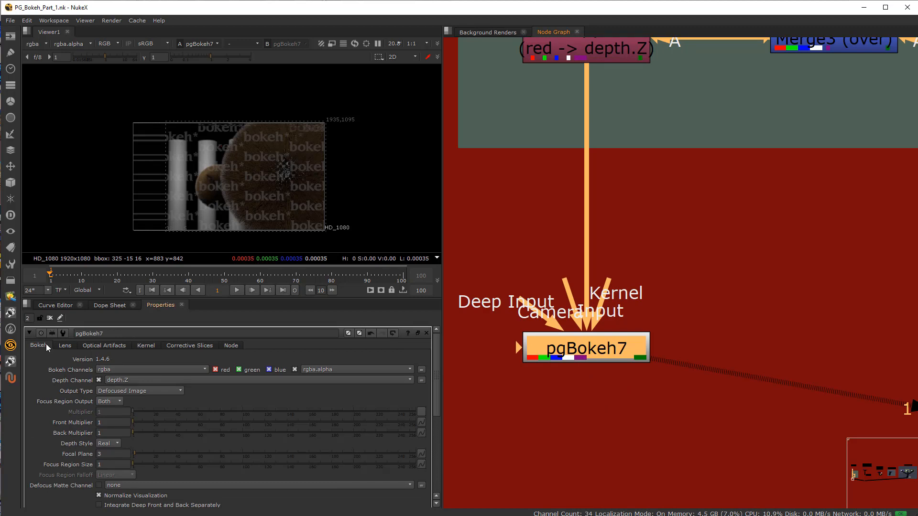
# Step: Look through pgBokeh7's Lens, Optical Artifacts, Kernel and Corrective Slices settings and return to the main Bokeh settings
pyautogui.click(61, 345)
pyautogui.click(117, 345)
pyautogui.click(145, 345)
pyautogui.click(189, 345)
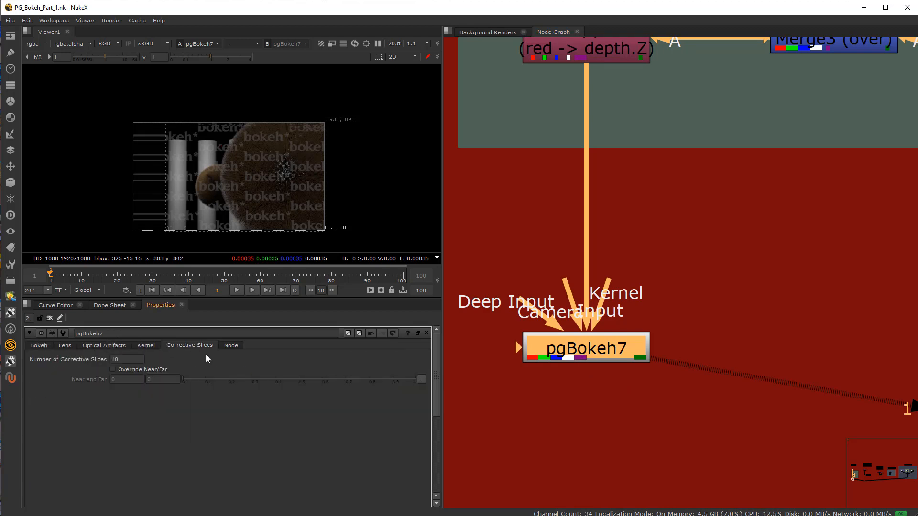
pyautogui.click(38, 345)
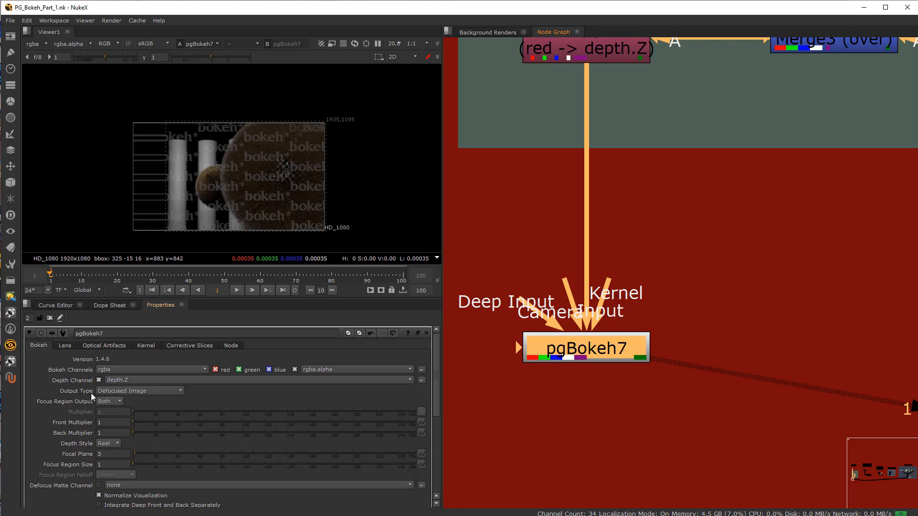
# Step: Inspect the defocused image up close and set the pgBokeh7 output type to Focal Distance Visualization
pyautogui.scroll(4, 240, 183)
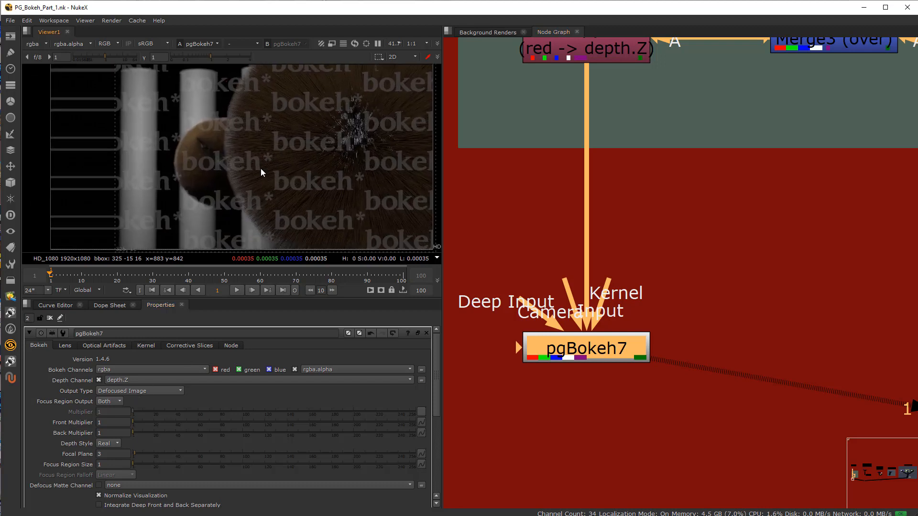
pyautogui.scroll(-3, 231, 196)
pyautogui.scroll(2, 233, 197)
pyautogui.moveTo(233, 196); pyautogui.dragTo(262, 187, button='middle')
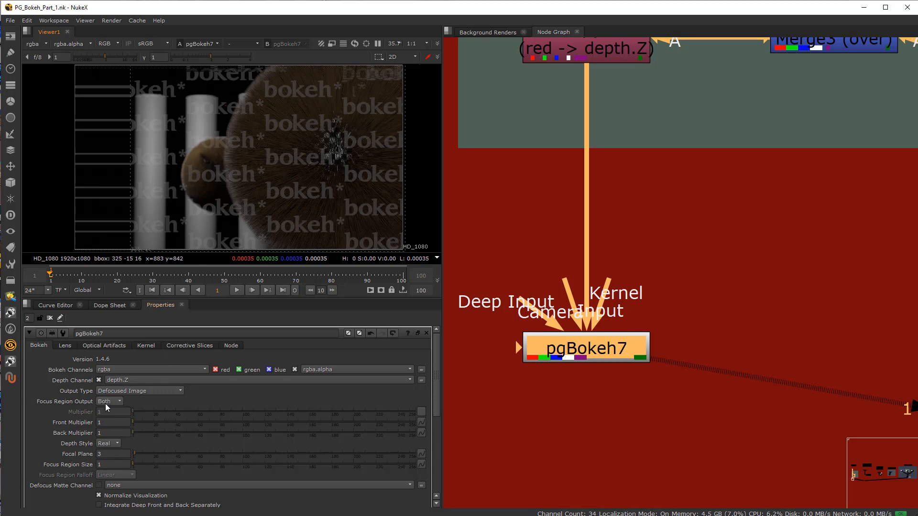
pyautogui.click(139, 391)
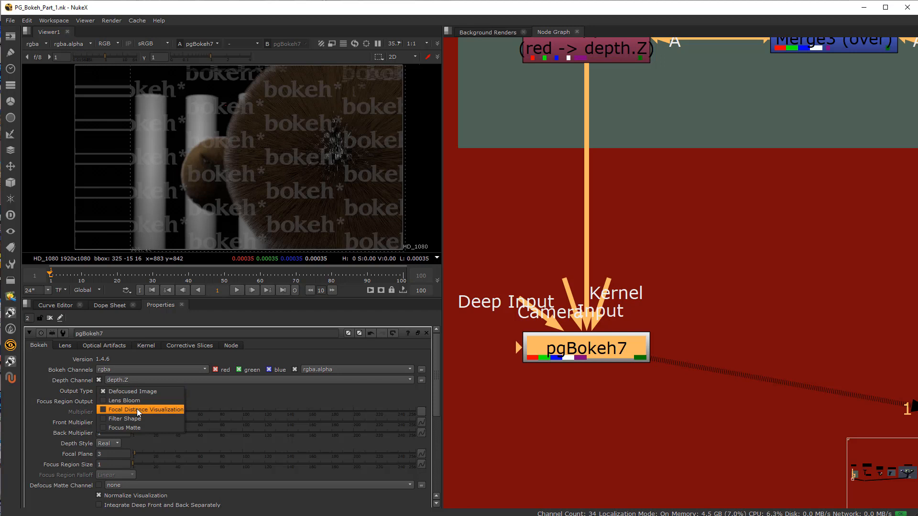
pyautogui.click(137, 409)
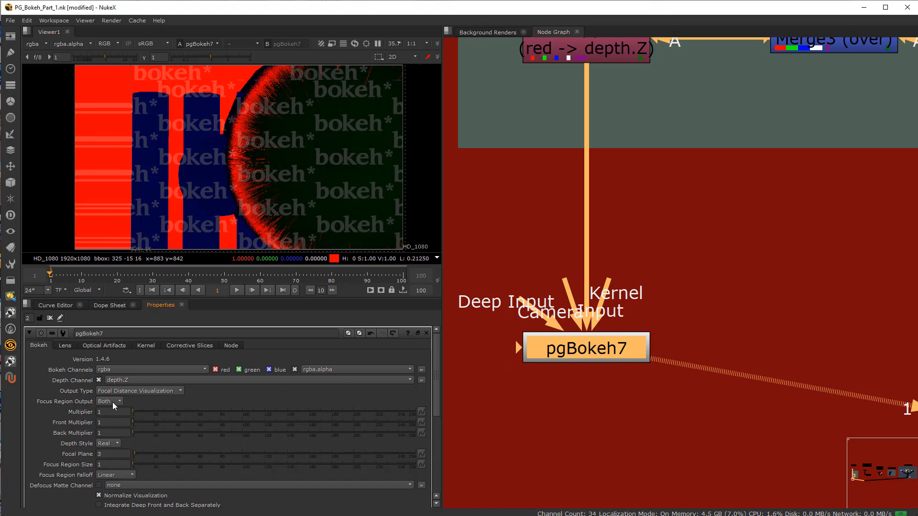
# Step: Set the pgBokeh7 focal plane to 3.1
pyautogui.click(107, 443)
pyautogui.click(153, 444)
pyautogui.click(107, 454)
pyautogui.click(114, 456)
pyautogui.write('.1')
pyautogui.moveTo(107, 452); pyautogui.dragTo(104, 453)
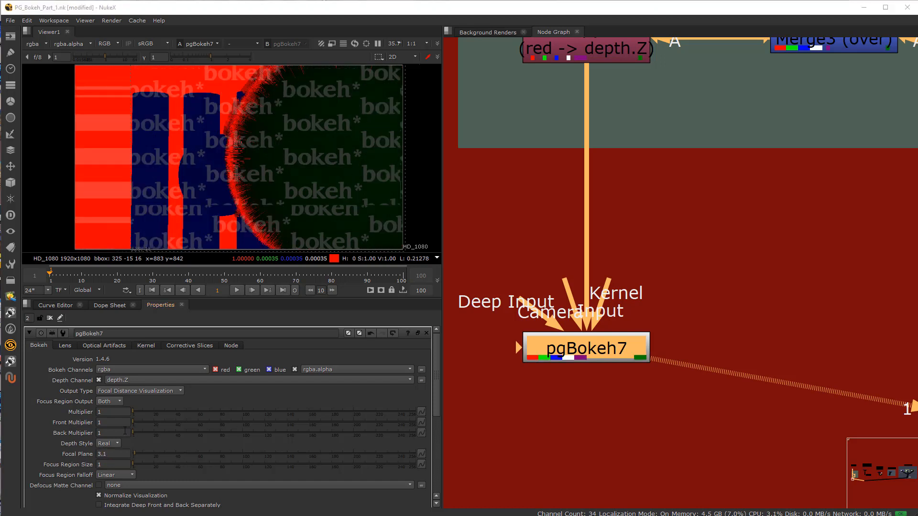
pyautogui.write('6')
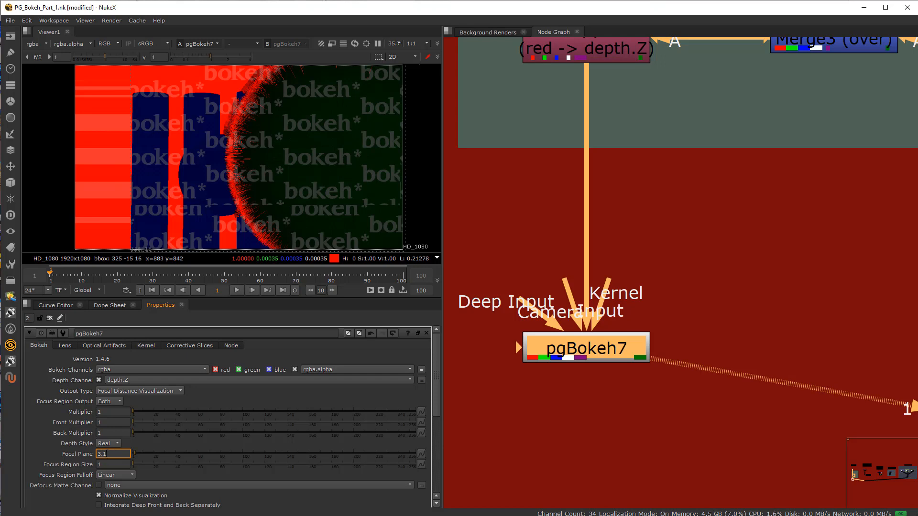
# Step: Lower the focal plane to about 2 and raise it gradually to about 7 to see the in-focus region move
pyautogui.press('Down')
pyautogui.press('Down')
pyautogui.press('Down')
pyautogui.press('Down')
pyautogui.press('Down')
pyautogui.press('Down')
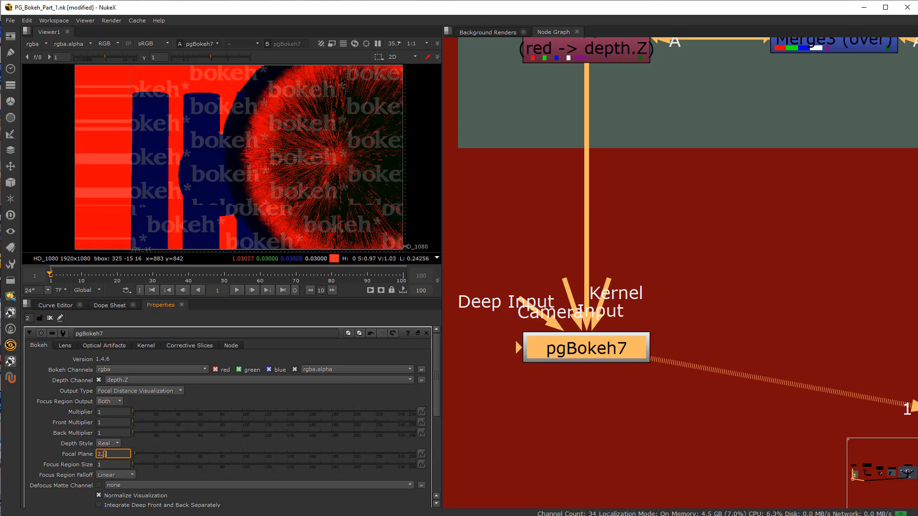
pyautogui.press('Up')
pyautogui.press('Up')
pyautogui.press('Up')
pyautogui.press('Up')
pyautogui.press('Up')
pyautogui.press('Up')
pyautogui.press('Up')
pyautogui.press('Up')
pyautogui.press('Up')
pyautogui.press('Up')
pyautogui.press('Up')
pyautogui.press('Up')
pyautogui.press('Up')
pyautogui.press('Up')
pyautogui.press('Up')
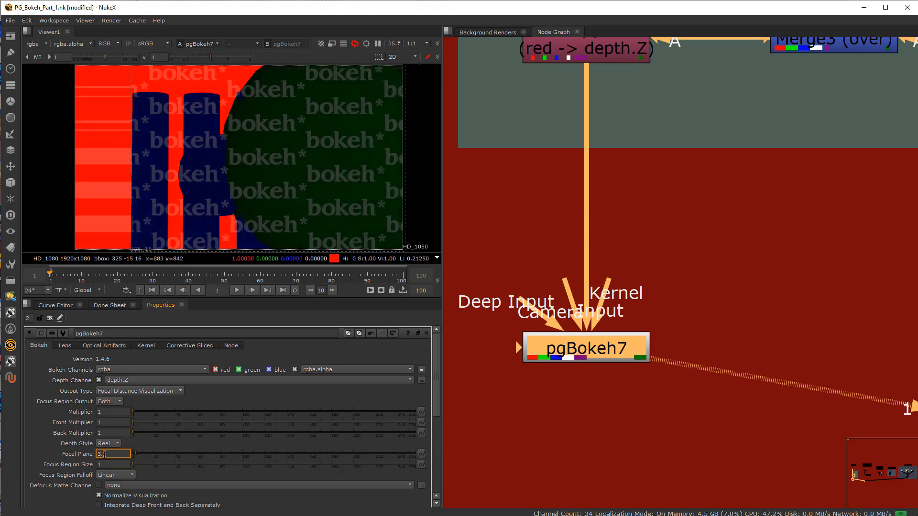
pyautogui.press('Up')
pyautogui.press('Up')
pyautogui.press('Up')
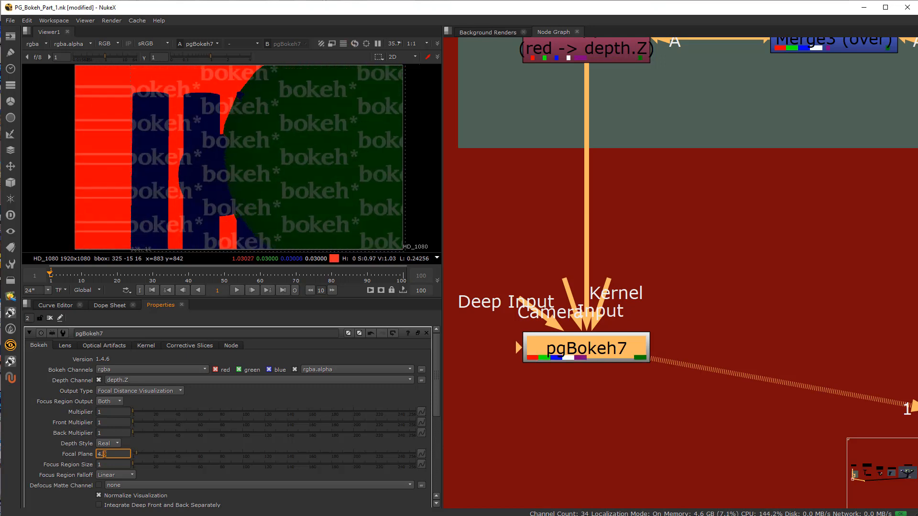
pyautogui.press('Up')
pyautogui.press('Up')
pyautogui.press('Up')
pyautogui.press('Up')
pyautogui.press('Up')
pyautogui.press('Up')
pyautogui.press('Up')
pyautogui.press('Up')
pyautogui.press('Up')
pyautogui.press('Up')
pyautogui.press('Up')
pyautogui.press('Up')
pyautogui.press('Up')
pyautogui.press('Up')
pyautogui.press('Up')
pyautogui.press('Up')
pyautogui.press('Up')
pyautogui.press('Up')
pyautogui.press('Up')
pyautogui.press('Up')
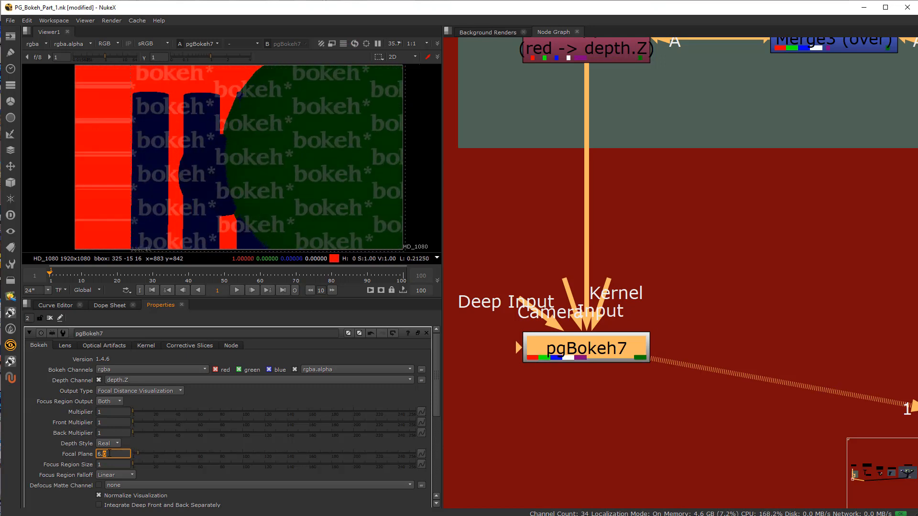
pyautogui.press('Up')
pyautogui.press('Up')
pyautogui.press('Up')
pyautogui.press('Up')
pyautogui.press('Up')
pyautogui.press('Up')
pyautogui.press('Up')
pyautogui.press('Up')
pyautogui.press('Up')
pyautogui.press('Up')
pyautogui.press('Up')
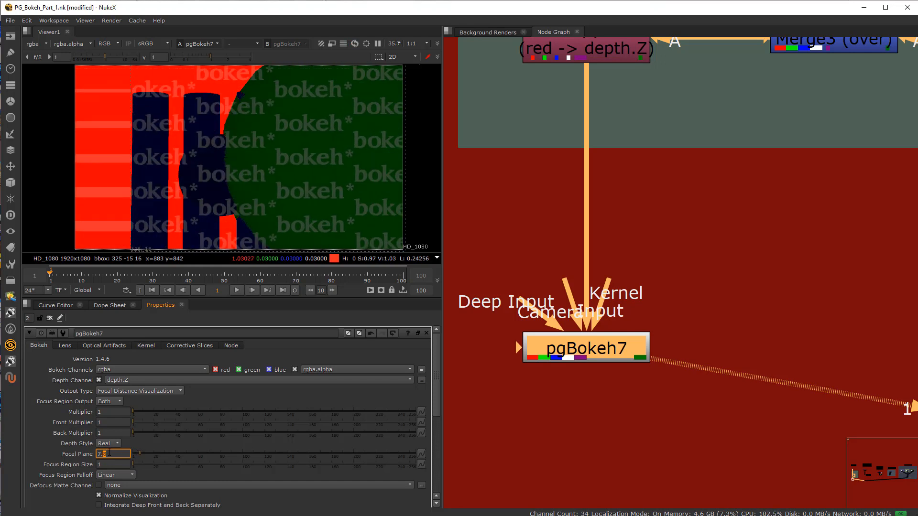
# Step: Raise the focal plane in larger increments past the small ball to the pillars and bring it back to 20.5
pyautogui.press('Up')
pyautogui.press('Up')
pyautogui.press('Up')
pyautogui.press('Up')
pyautogui.press('Up')
pyautogui.press('Up')
pyautogui.press('Up')
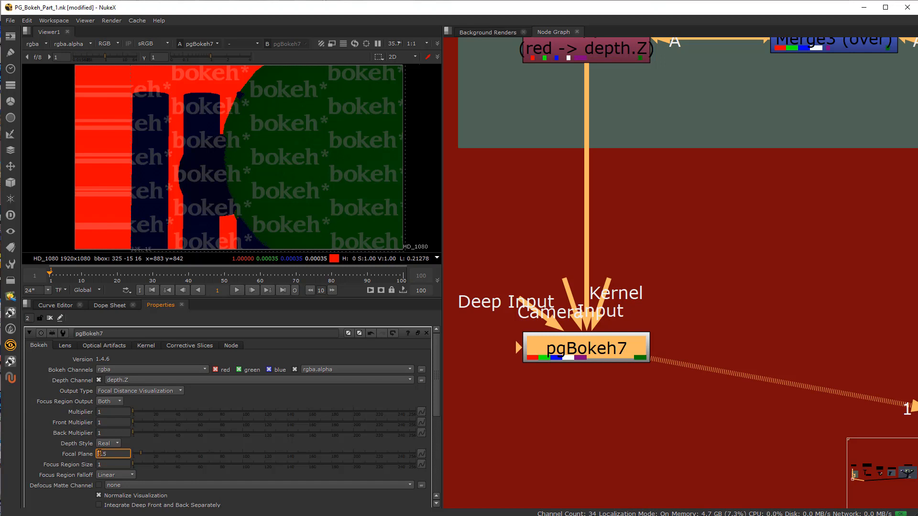
pyautogui.press('Up')
pyautogui.press('Up')
pyautogui.press('Up')
pyautogui.press('Up')
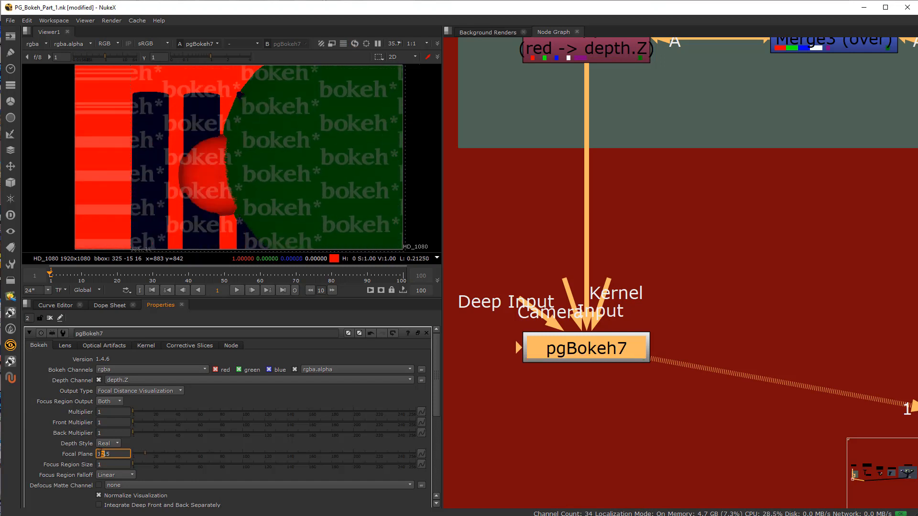
pyautogui.press('Up')
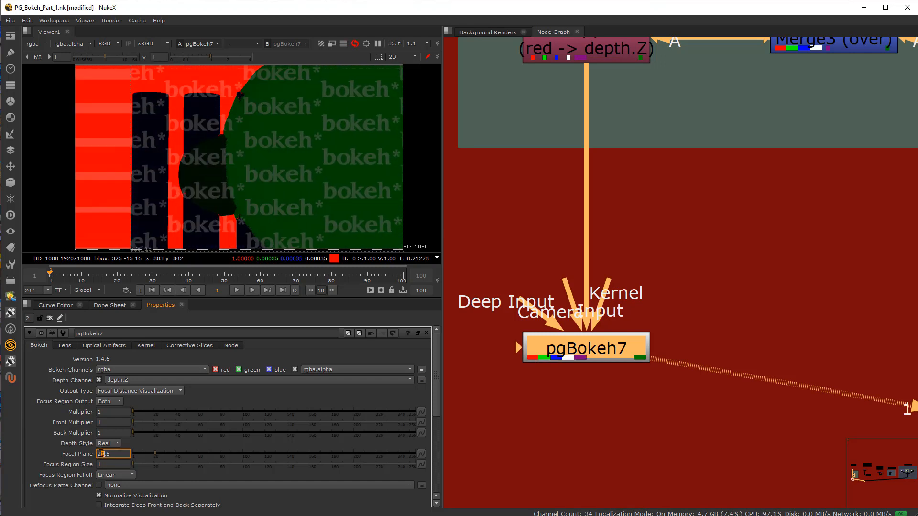
pyautogui.press('Down')
pyautogui.press('Down')
pyautogui.press('Down')
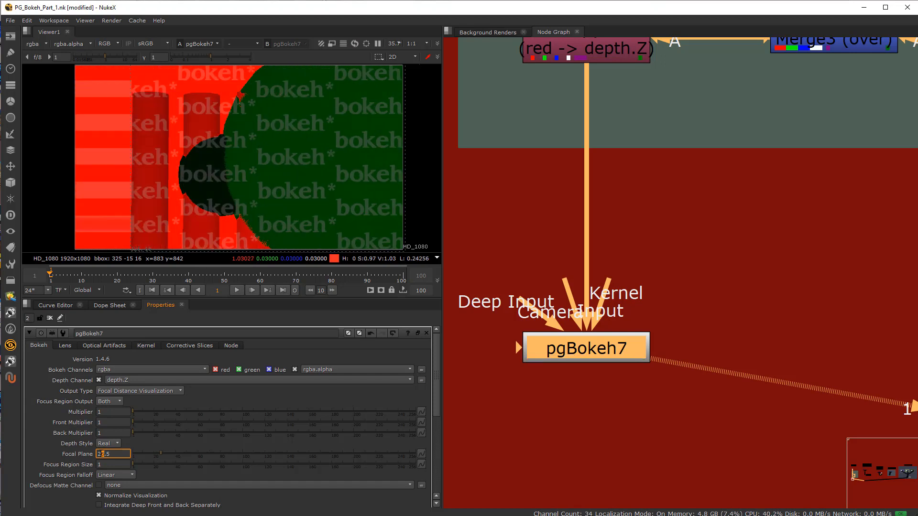
pyautogui.press('Down')
pyautogui.press('Down')
pyautogui.press('Down')
# Step: Switch the output type to Defocused Image and set the focal plane to 30
pyautogui.click(141, 390)
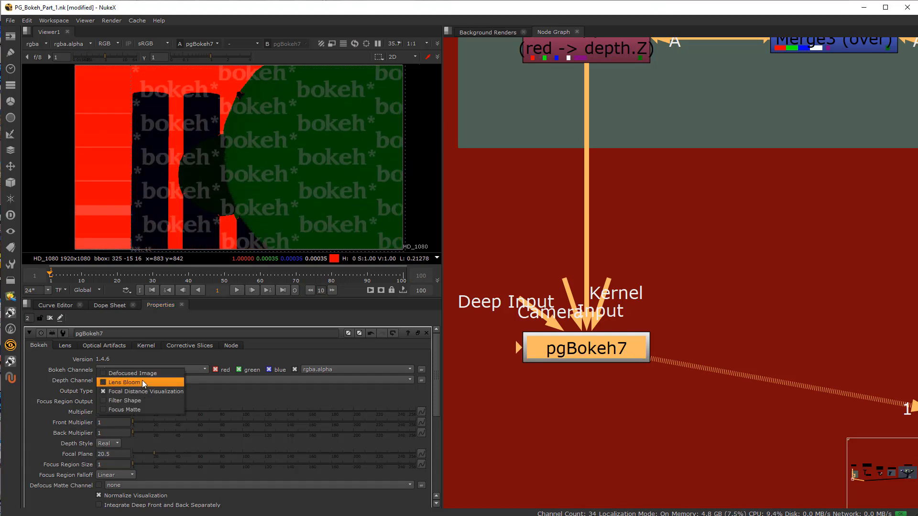
pyautogui.click(154, 373)
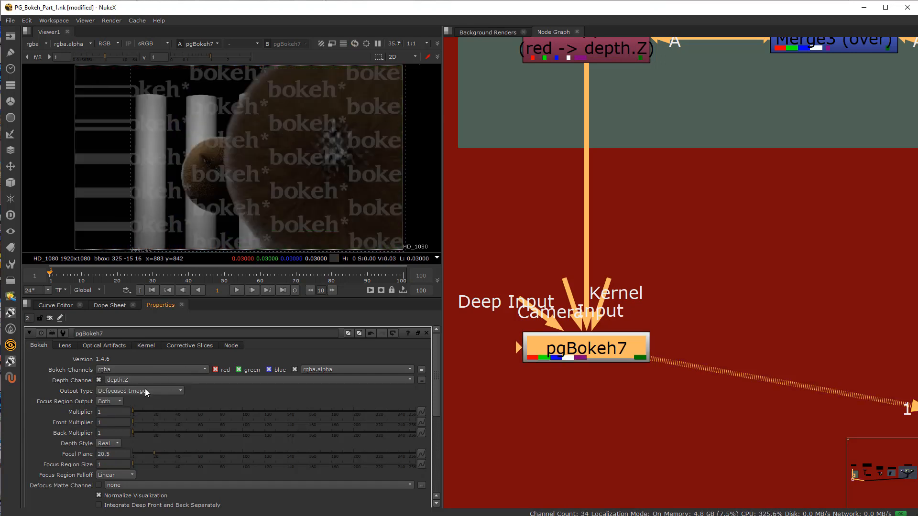
pyautogui.doubleClick(111, 454)
pyautogui.write('3')
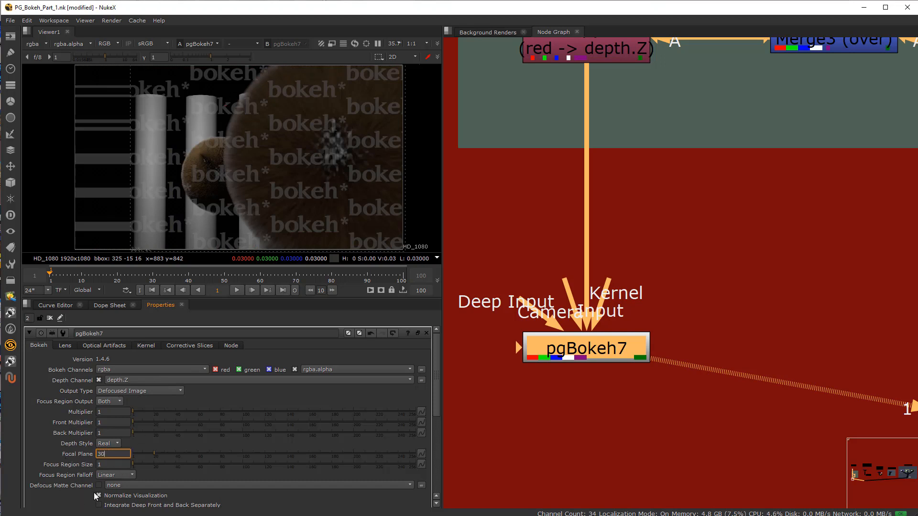
pyautogui.write('0')
pyautogui.press('Return')
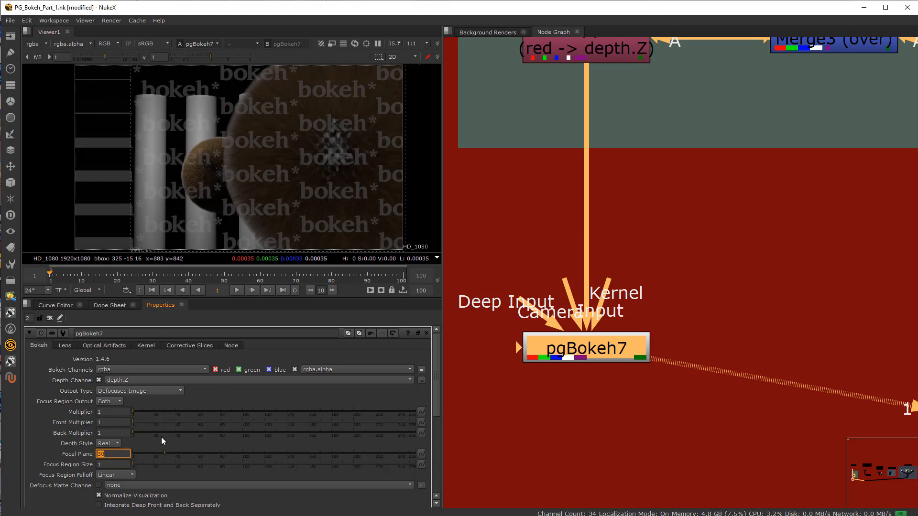
# Step: Try a multiplier of 75.5 and check the Optical Artifacts and Lens settings of pgBokeh7
pyautogui.click(215, 410)
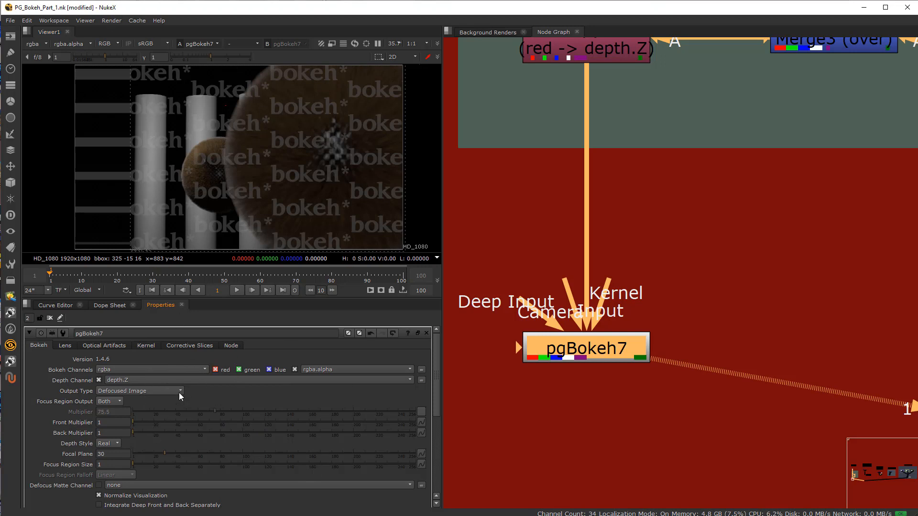
pyautogui.click(99, 346)
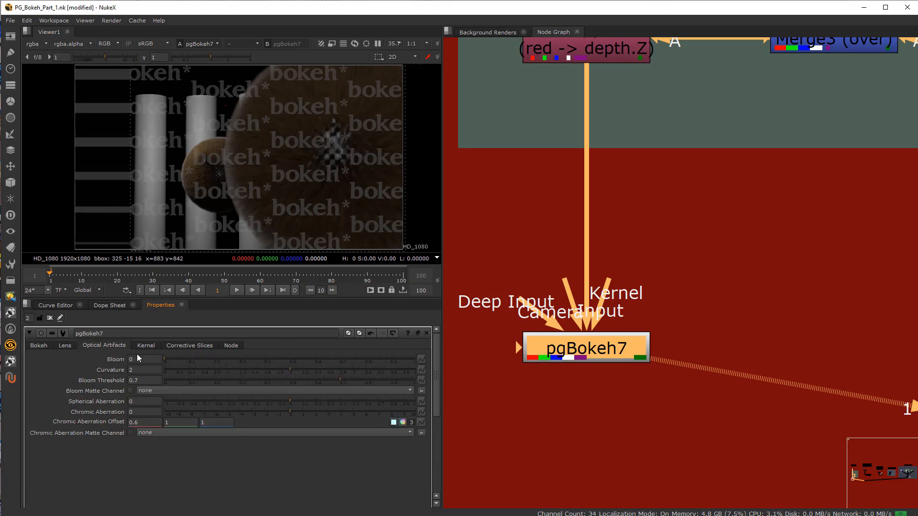
pyautogui.click(71, 346)
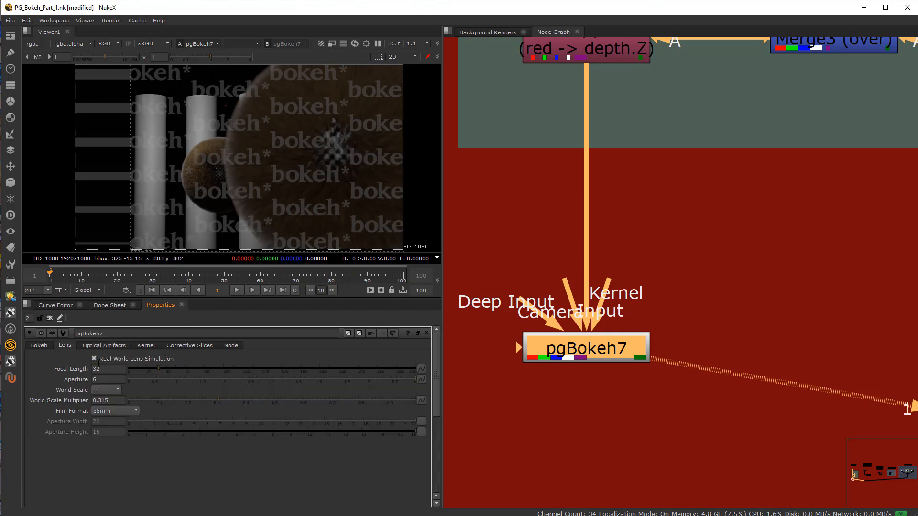
pyautogui.click(34, 344)
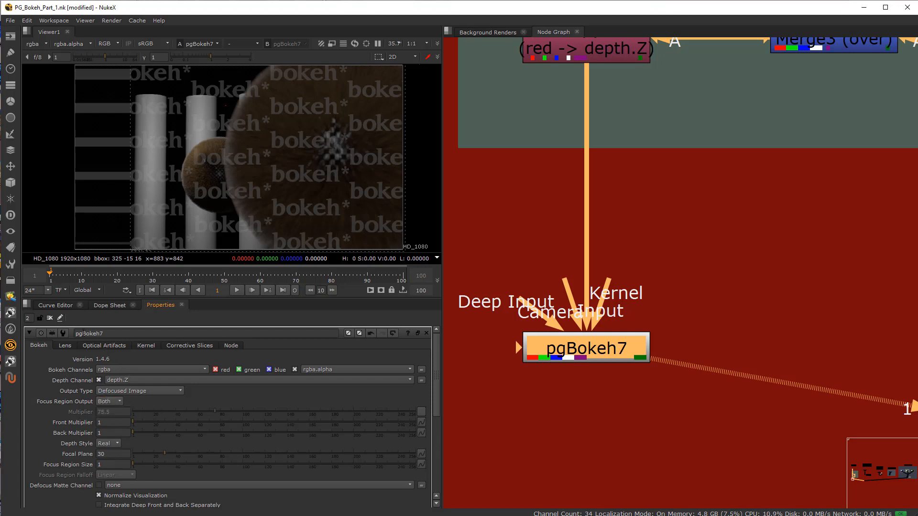
# Step: Disable Real World Lens Simulation in the pgBokeh7 lens settings
pyautogui.click(66, 345)
pyautogui.click(99, 345)
pyautogui.click(72, 349)
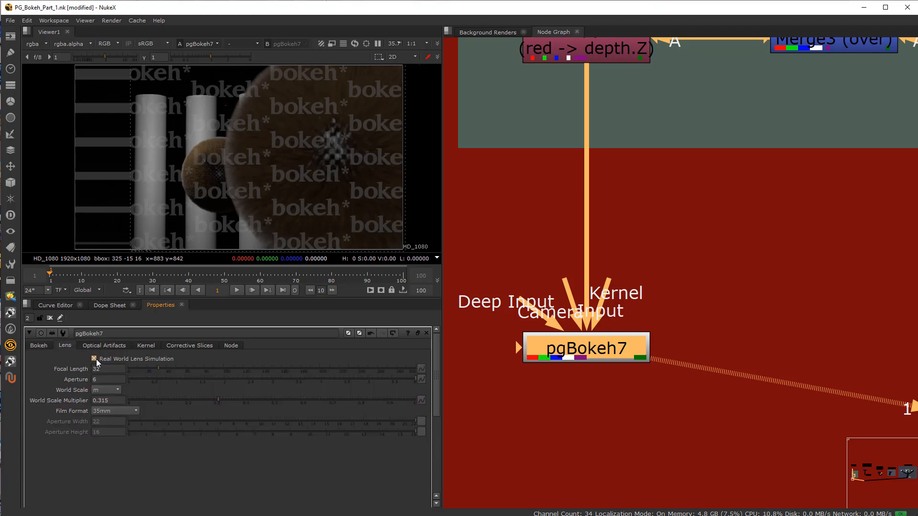
pyautogui.click(93, 359)
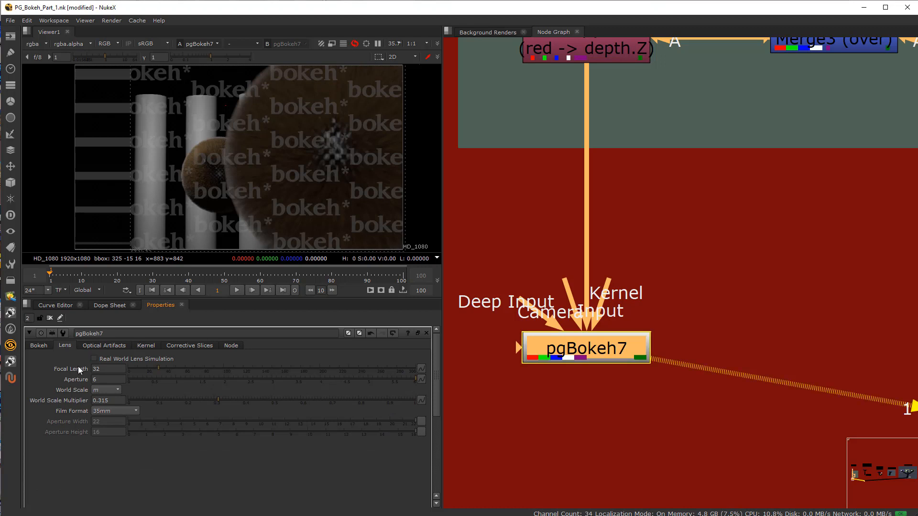
# Step: Set the pgBokeh7 multiplier to 36 and switch the output type to Focal Distance Visualization
pyautogui.click(42, 346)
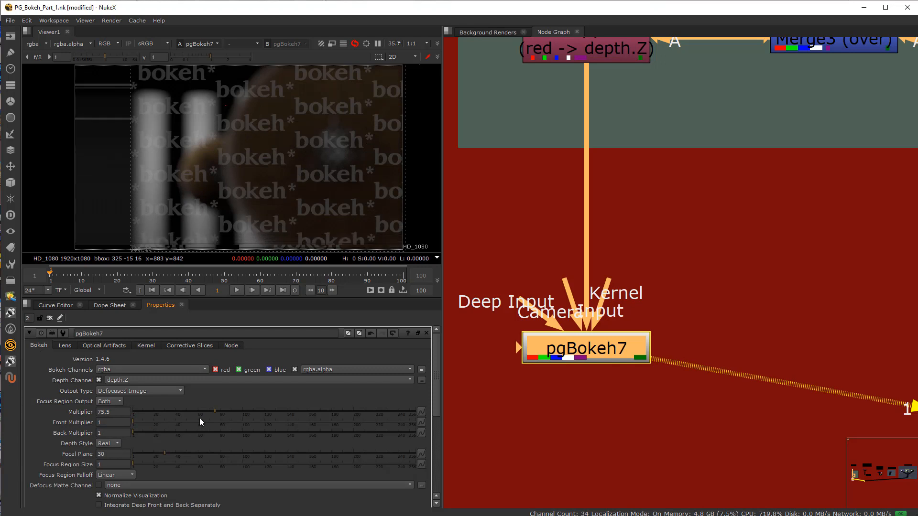
pyautogui.moveTo(199, 418); pyautogui.dragTo(173, 411)
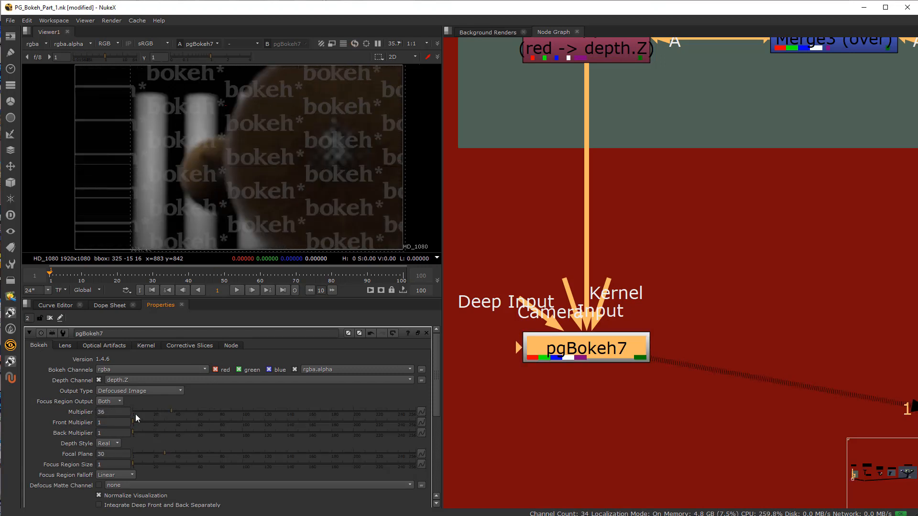
pyautogui.click(132, 390)
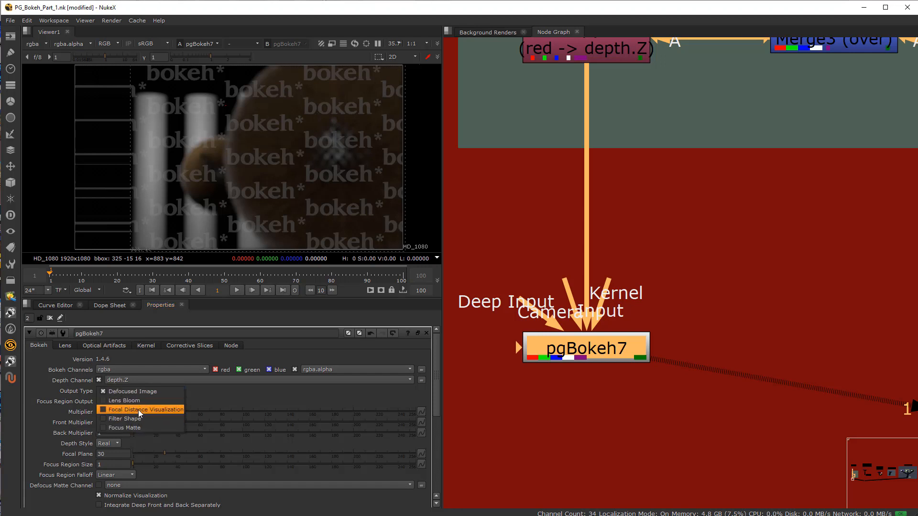
pyautogui.click(139, 410)
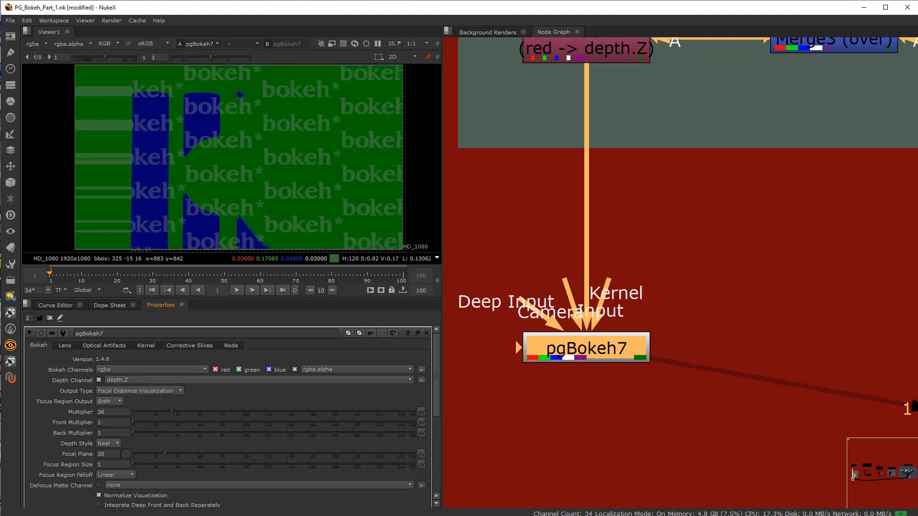
# Step: Set the pgBokeh7 focal plane to 2.9
pyautogui.moveTo(114, 454); pyautogui.dragTo(60, 451)
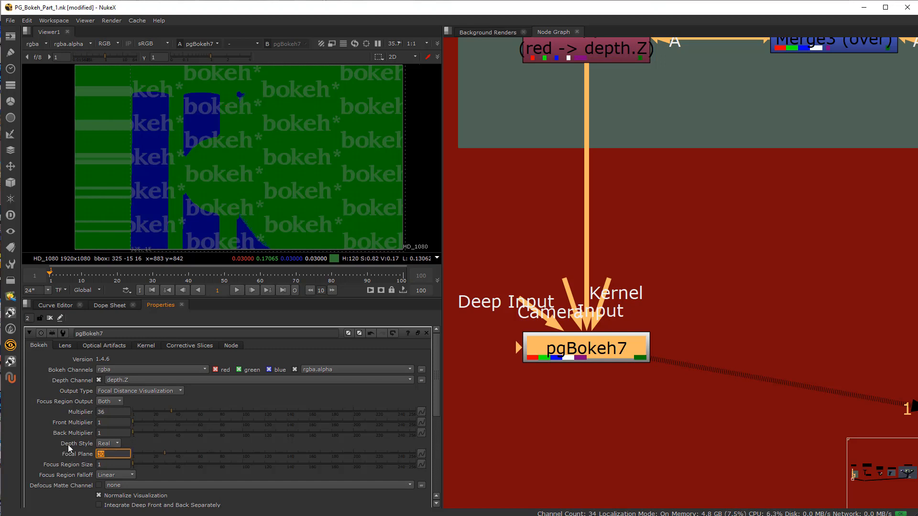
pyautogui.click(112, 435)
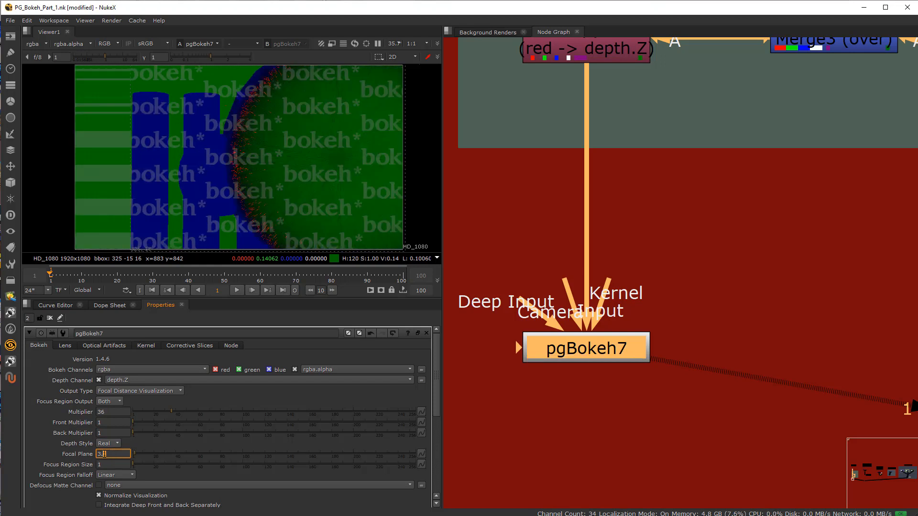
pyautogui.press('Down')
pyautogui.press('Down')
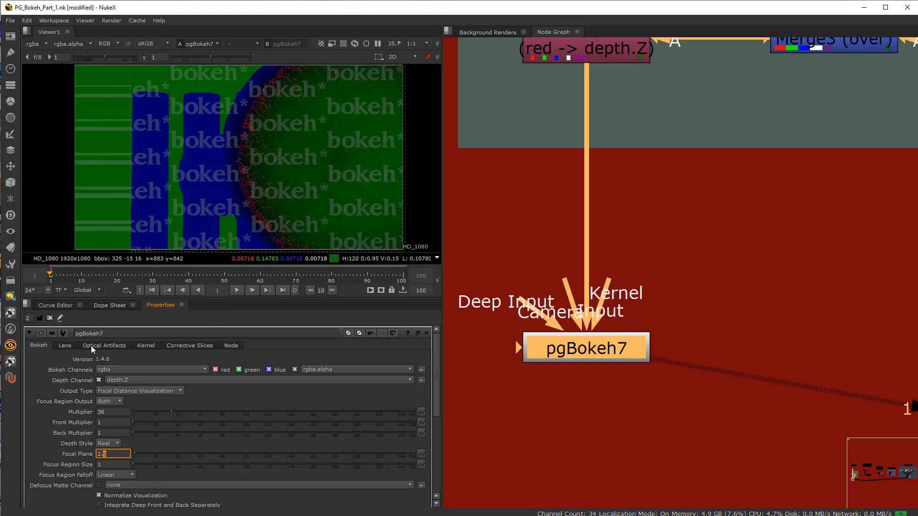
# Step: Switch the pgBokeh7 output type to Defocused Image and set the multiplier to 1
pyautogui.click(134, 391)
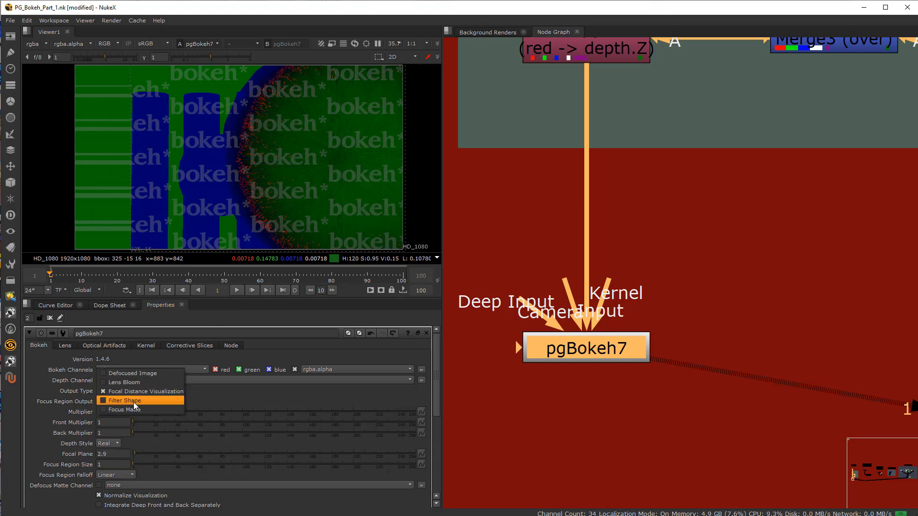
pyautogui.click(137, 373)
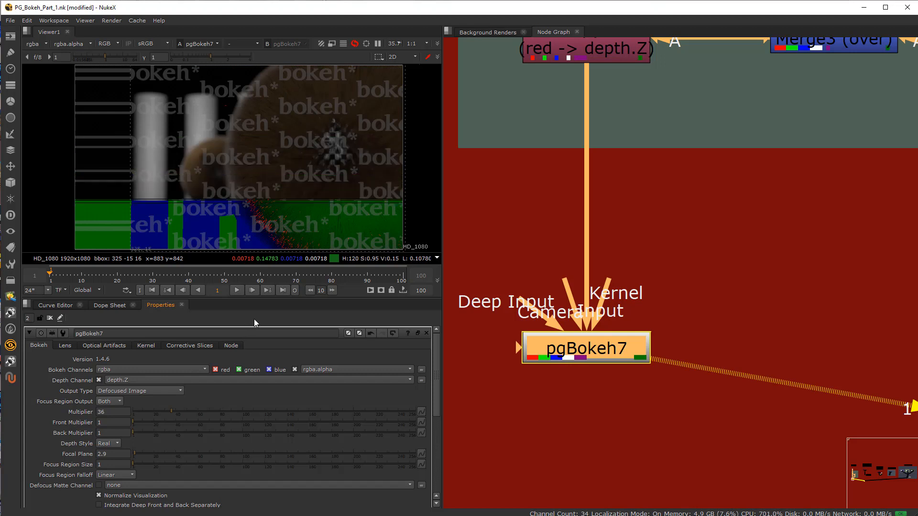
pyautogui.moveTo(150, 412); pyautogui.dragTo(93, 413)
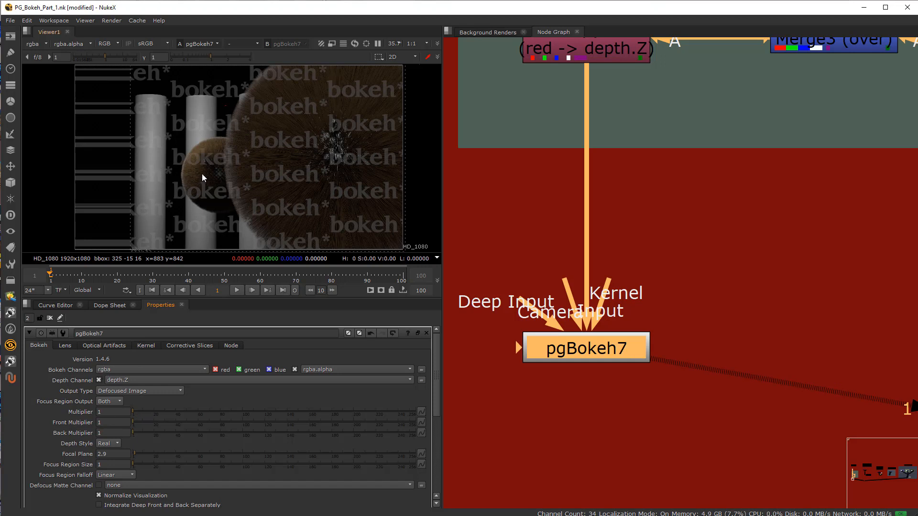
# Step: Try a multiplier of 8 in Focal Distance Visualization, reset it to 1 and return the output type to Defocused Image
pyautogui.click(122, 392)
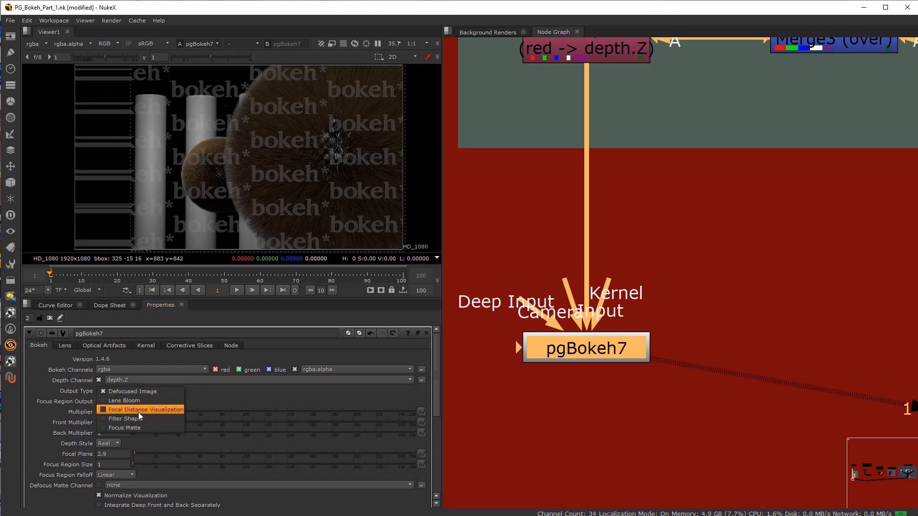
pyautogui.click(139, 412)
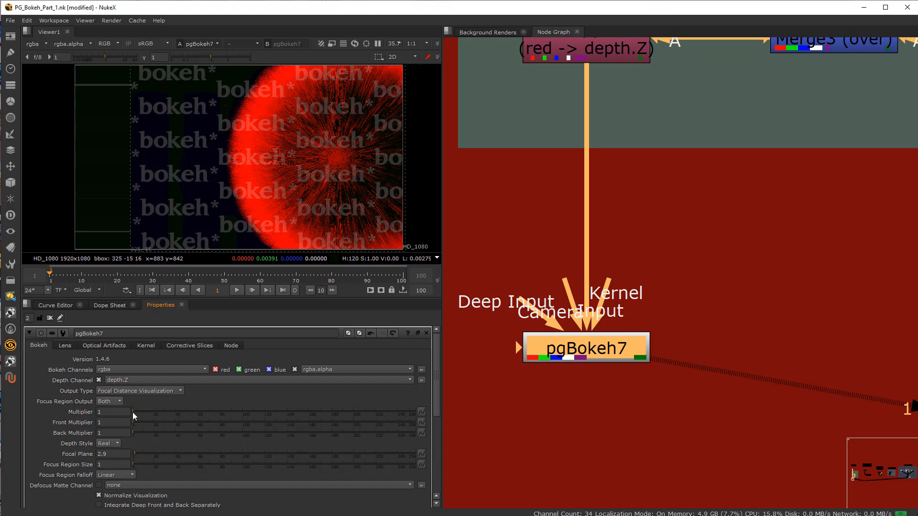
pyautogui.moveTo(133, 412); pyautogui.dragTo(139, 411)
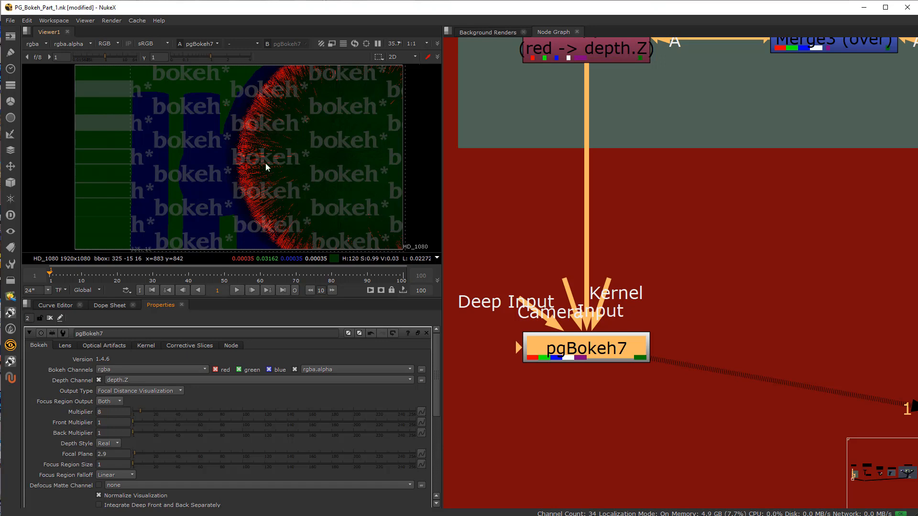
pyautogui.moveTo(138, 412)
pyautogui.mouseDown()
pyautogui.moveTo(125, 410)
pyautogui.moveTo(143, 421)
pyautogui.moveTo(129, 423)
pyautogui.mouseUp()
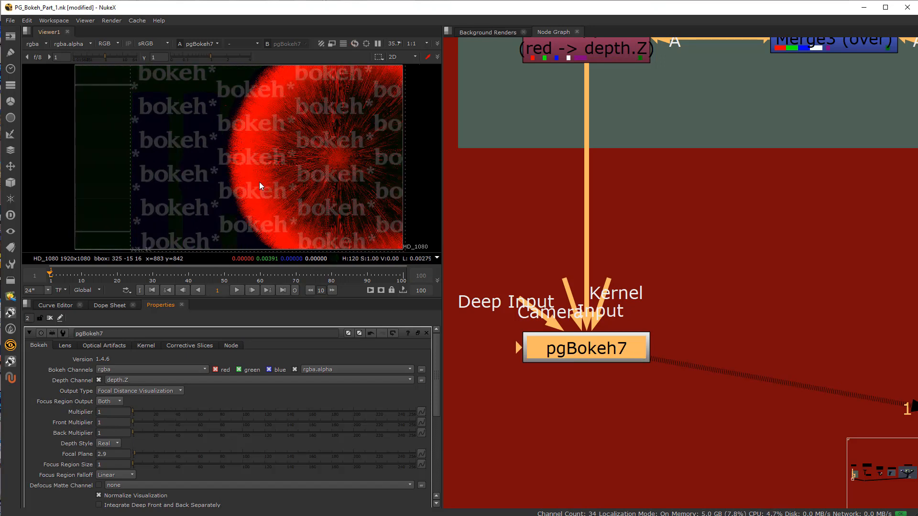
pyautogui.moveTo(133, 422)
pyautogui.mouseDown()
pyautogui.moveTo(142, 423)
pyautogui.moveTo(125, 423)
pyautogui.moveTo(142, 431)
pyautogui.moveTo(127, 431)
pyautogui.moveTo(154, 432)
pyautogui.moveTo(132, 432)
pyautogui.mouseUp()
pyautogui.click(130, 392)
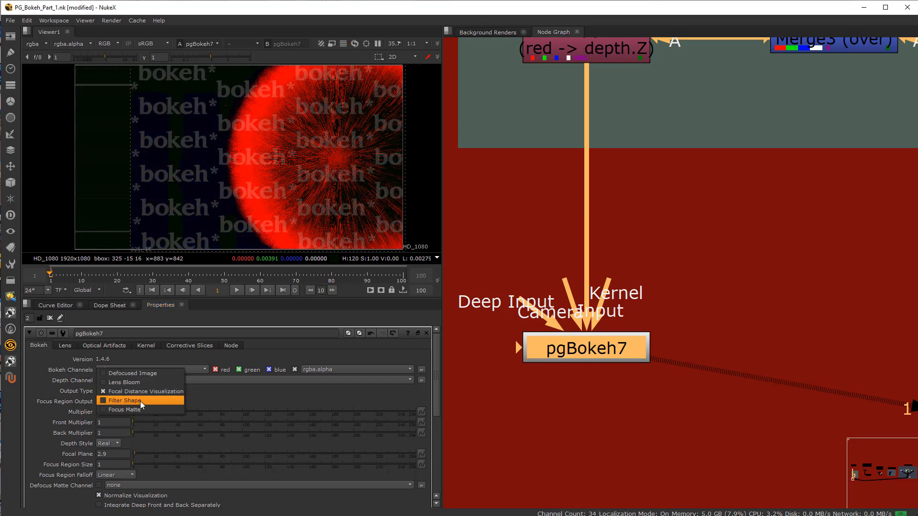
pyautogui.click(142, 374)
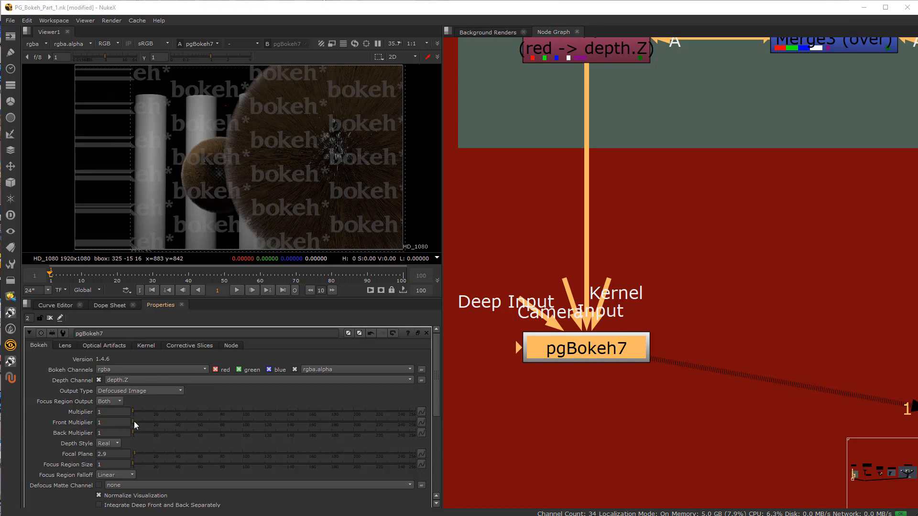
# Step: Try front multiplier values of 16, 89 and 109.5 on the defocused image and reset the front multiplier to 1
pyautogui.scroll(2, 262, 128)
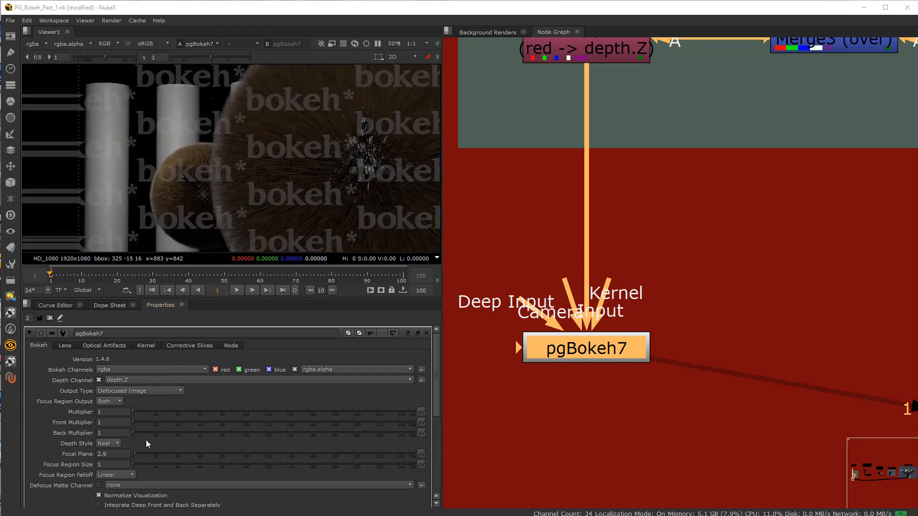
pyautogui.moveTo(135, 422); pyautogui.dragTo(149, 422)
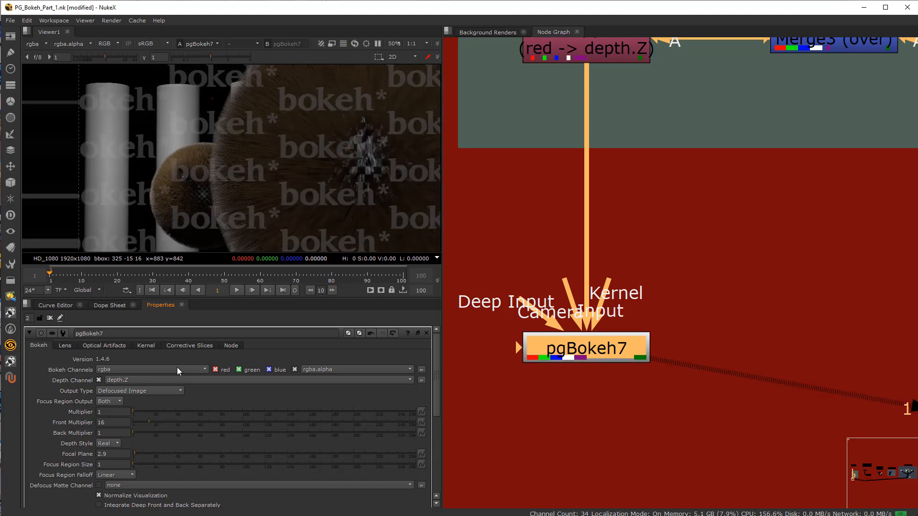
pyautogui.moveTo(139, 423); pyautogui.dragTo(231, 422)
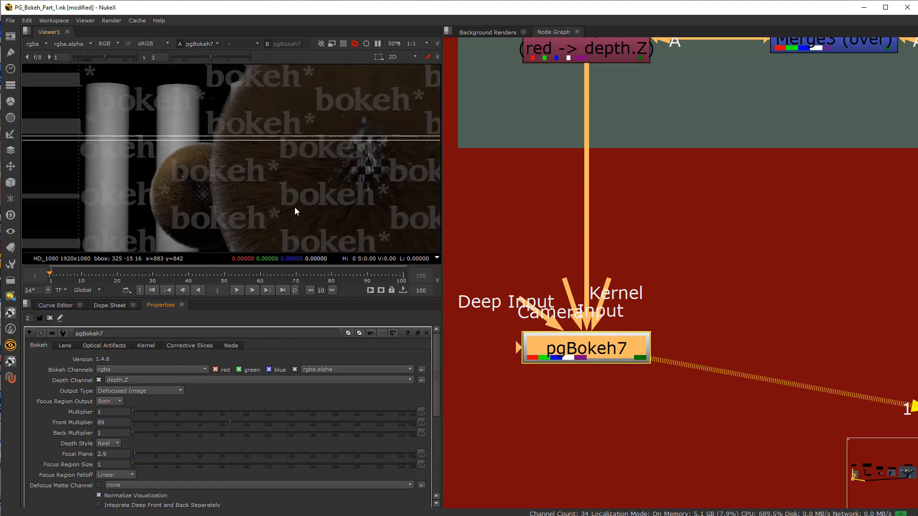
pyautogui.scroll(5, 220, 147)
pyautogui.scroll(1, 219, 146)
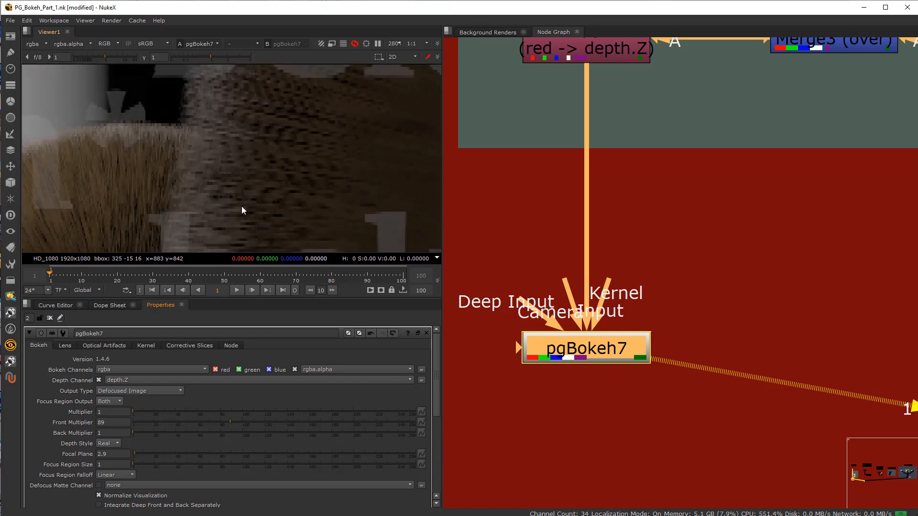
pyautogui.moveTo(243, 423); pyautogui.dragTo(254, 422)
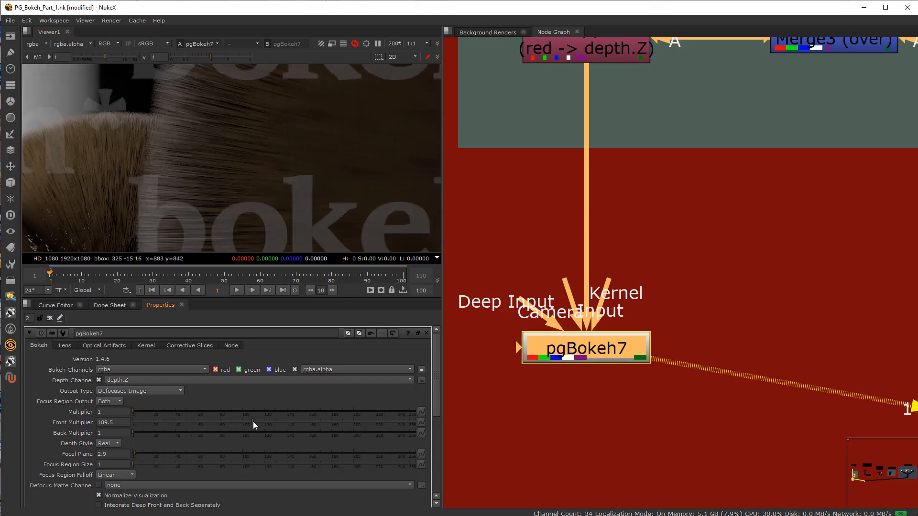
pyautogui.scroll(-3, 303, 160)
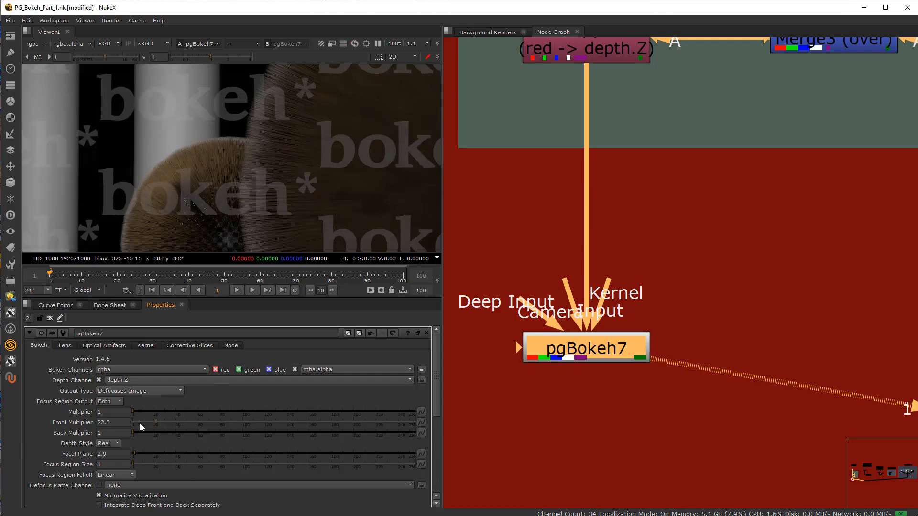
pyautogui.moveTo(139, 423); pyautogui.dragTo(130, 423)
# Step: Try a back multiplier of 86.5 on the defocused image and undo the change
pyautogui.scroll(-5, 157, 228)
pyautogui.moveTo(156, 201); pyautogui.dragTo(159, 158, button='middle')
pyautogui.scroll(2, 159, 157)
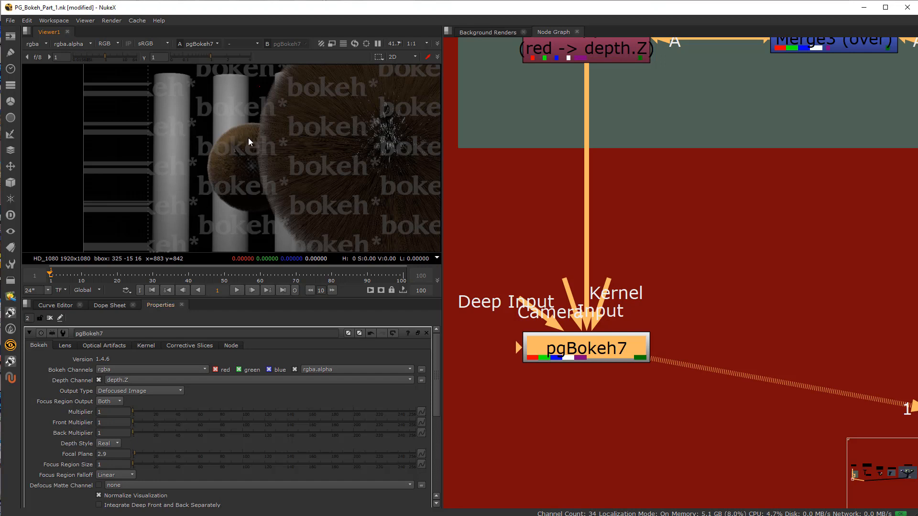
pyautogui.moveTo(152, 433); pyautogui.dragTo(227, 435)
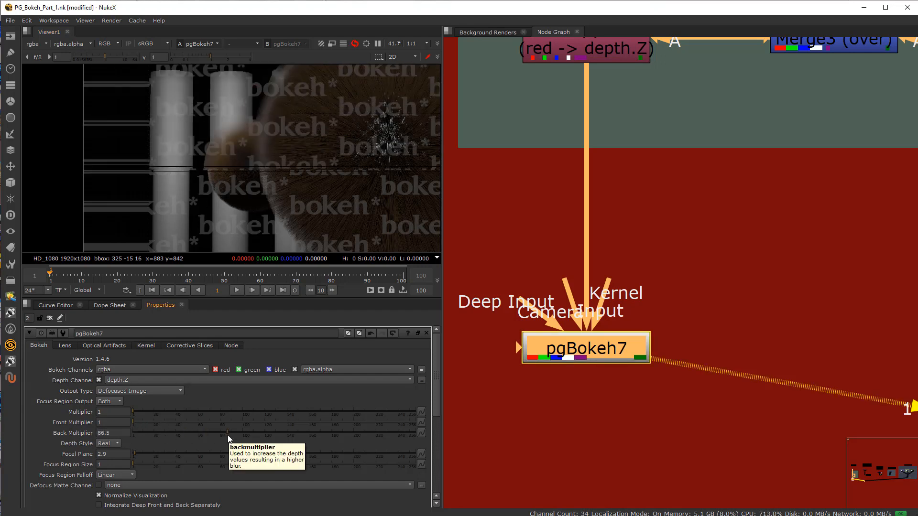
pyautogui.hotkey('ctrl', 'z')
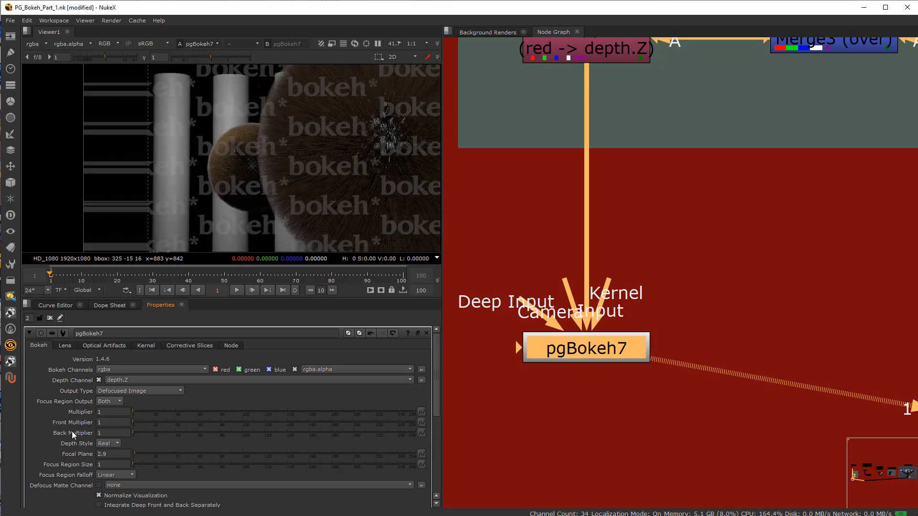
# Step: Enable Real World Lens Simulation in the pgBokeh7 lens settings and check the hair edge over the white column
pyautogui.scroll(8, 279, 143)
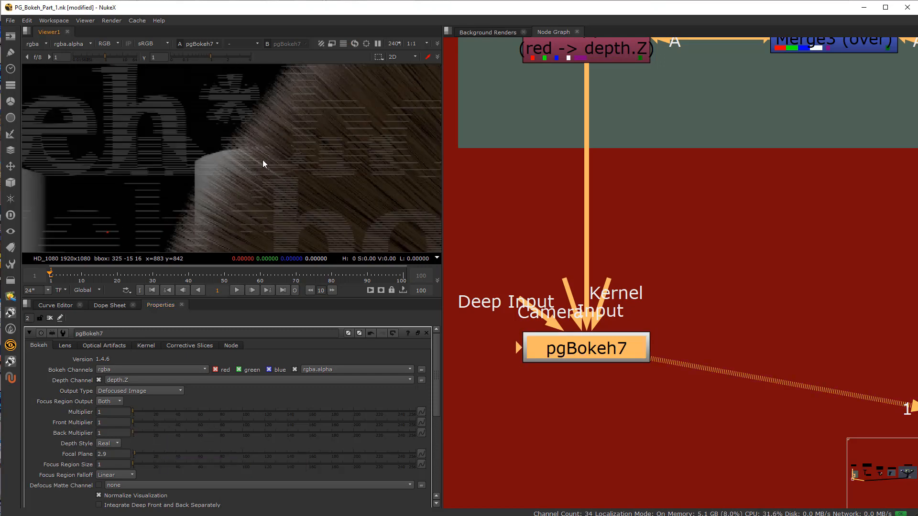
pyautogui.scroll(-5, 590, 377)
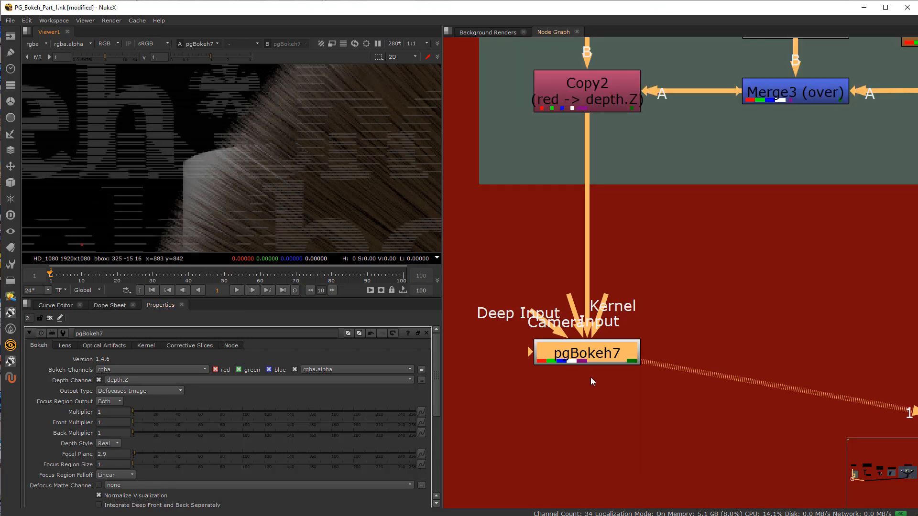
pyautogui.scroll(4, 592, 385)
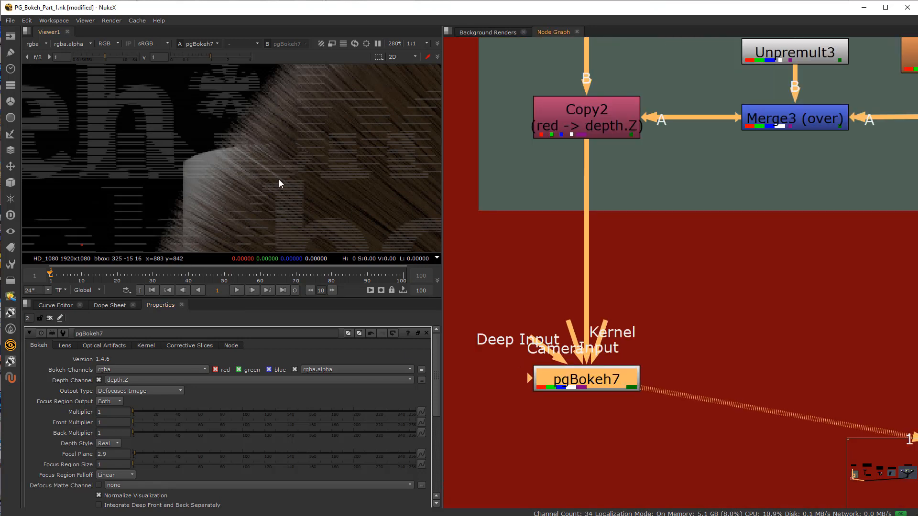
pyautogui.scroll(2, 235, 135)
pyautogui.moveTo(569, 372); pyautogui.dragTo(566, 374)
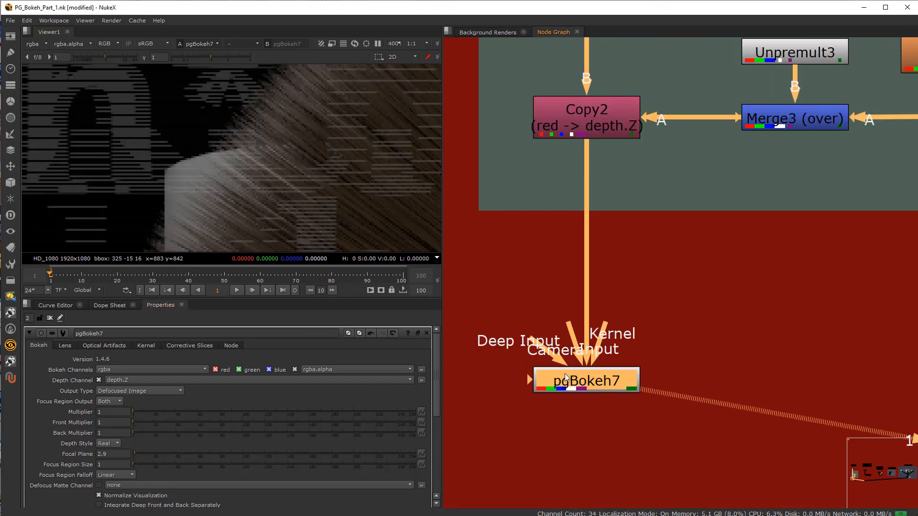
pyautogui.click(512, 393)
pyautogui.click(67, 346)
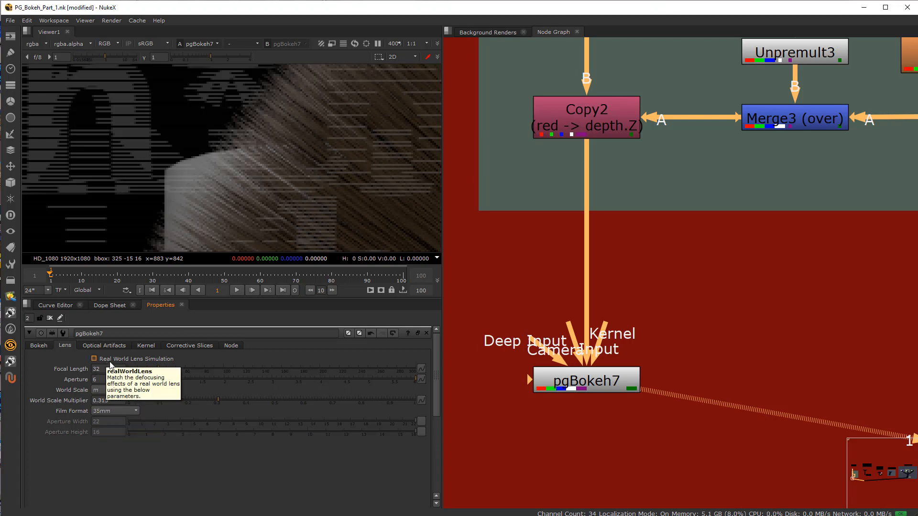
pyautogui.moveTo(531, 340); pyautogui.dragTo(506, 286)
pyautogui.moveTo(571, 326); pyautogui.dragTo(523, 260)
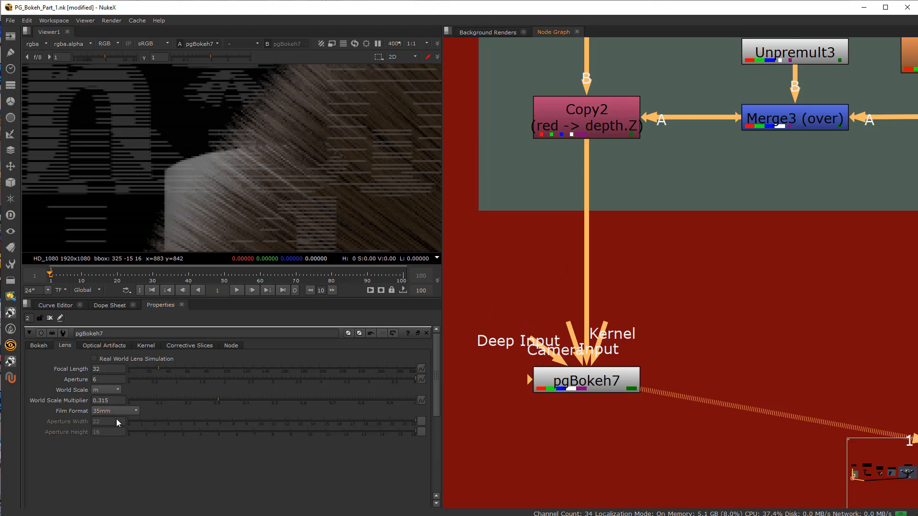
pyautogui.click(95, 359)
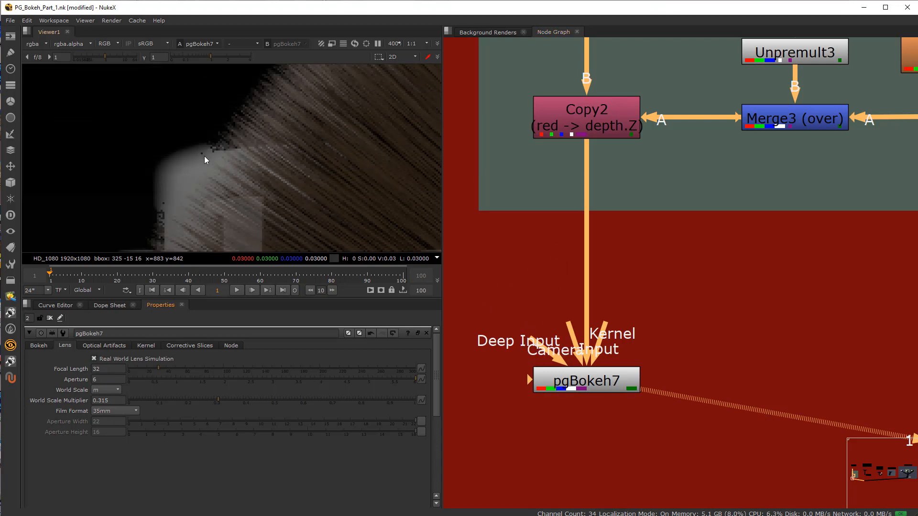
pyautogui.scroll(-3, 205, 160)
pyautogui.scroll(1, 178, 213)
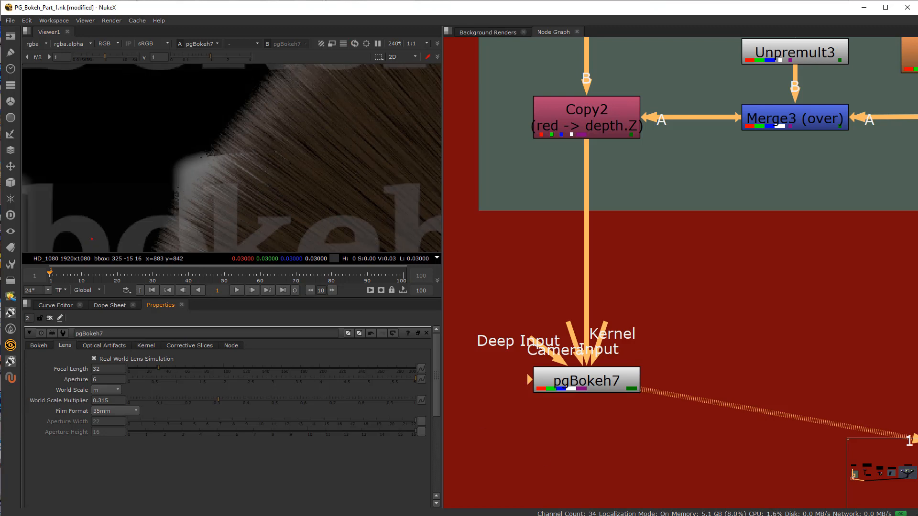
# Step: Examine the example setup that plugs a deep combine result into the 2D input of pgBokeh, including its notes
pyautogui.scroll(-6, 600, 235)
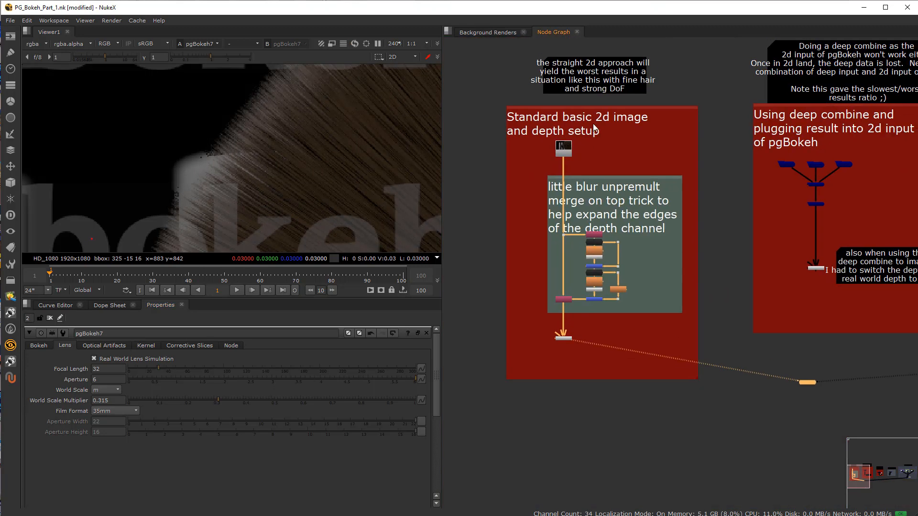
pyautogui.scroll(-3, 263, 155)
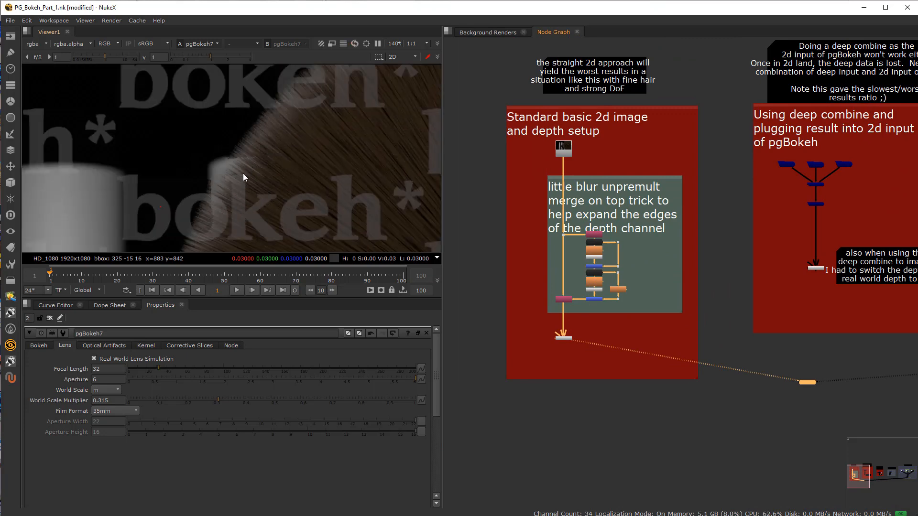
pyautogui.scroll(-3, 556, 309)
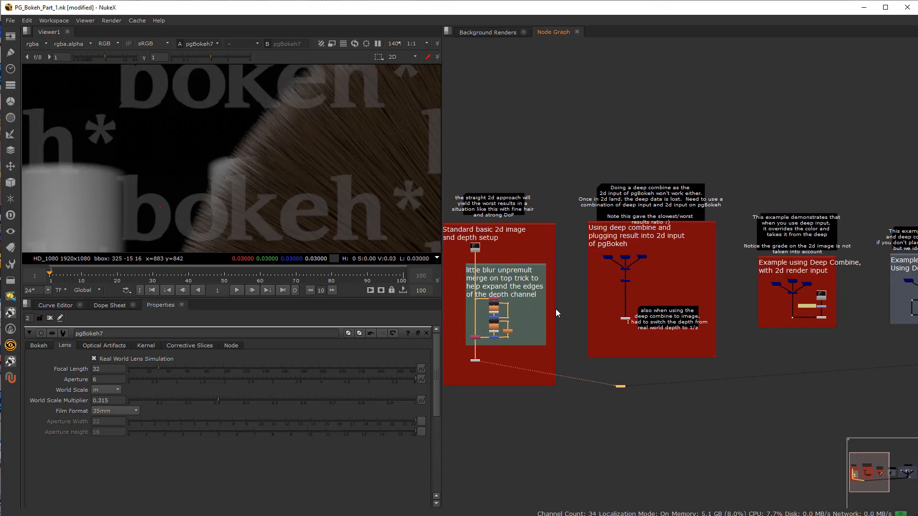
pyautogui.scroll(2, 646, 311)
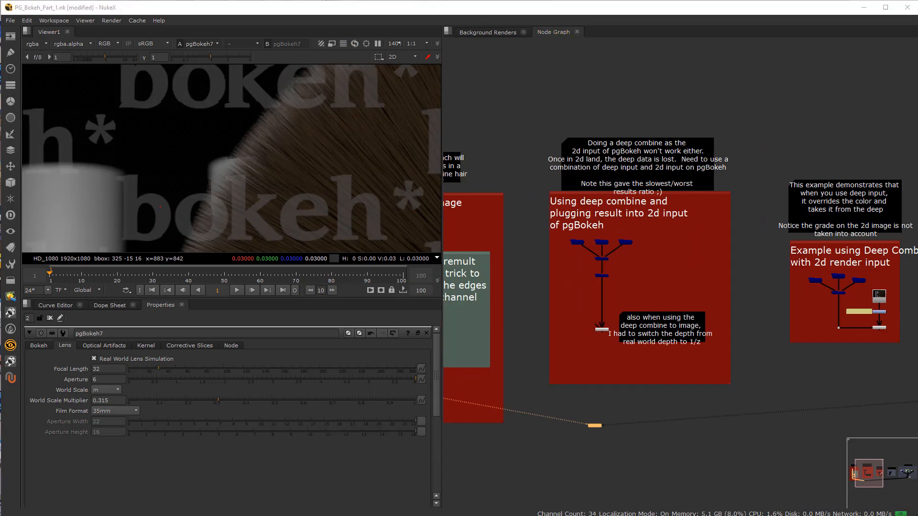
pyautogui.scroll(2, 630, 315)
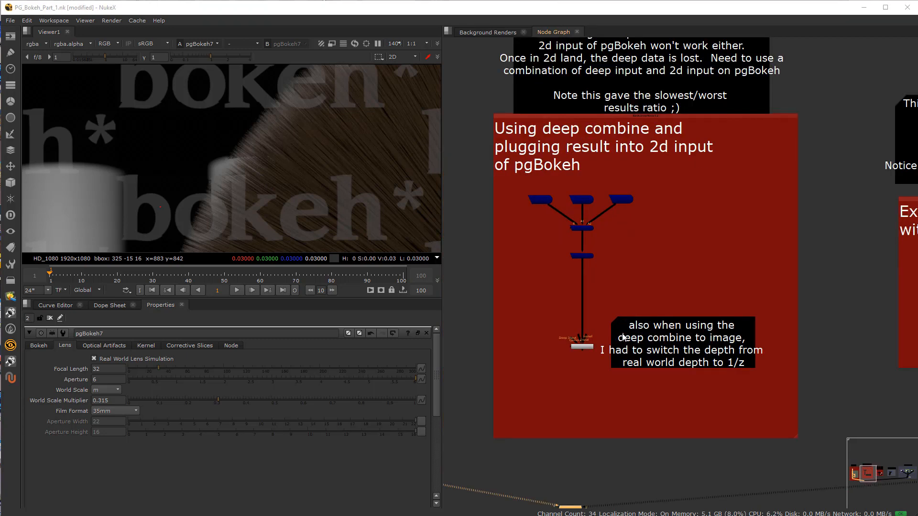
pyautogui.moveTo(655, 292); pyautogui.dragTo(644, 327, button='middle')
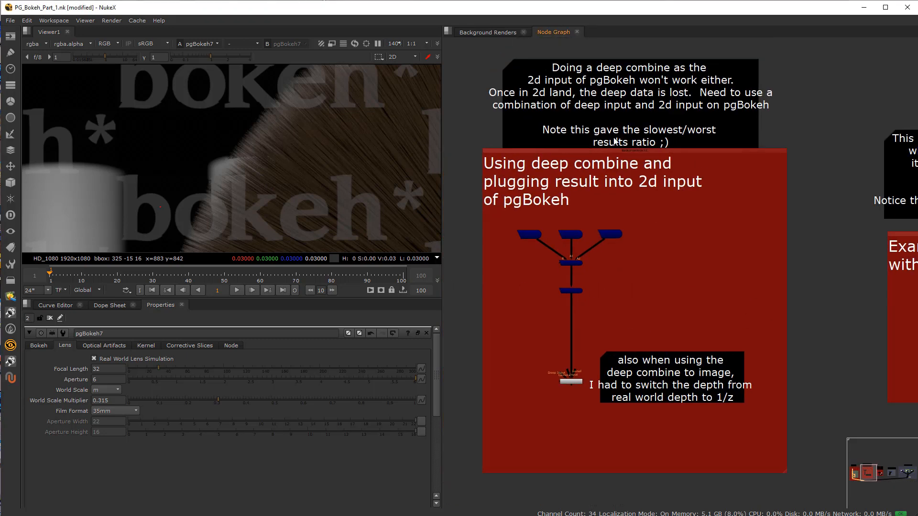
# Step: Examine the three deep read nodes and the DeepMerge5 node that combines them in the deep combine setup
pyautogui.moveTo(616, 160); pyautogui.dragTo(623, 172, button='middle')
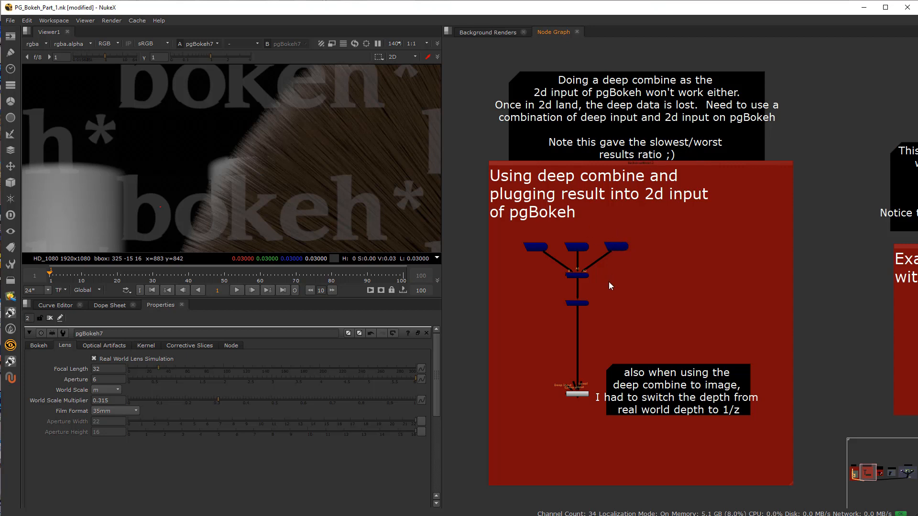
pyautogui.scroll(-1, 512, 252)
pyautogui.scroll(4, 574, 260)
pyautogui.scroll(-6, 574, 260)
pyautogui.scroll(3, 577, 265)
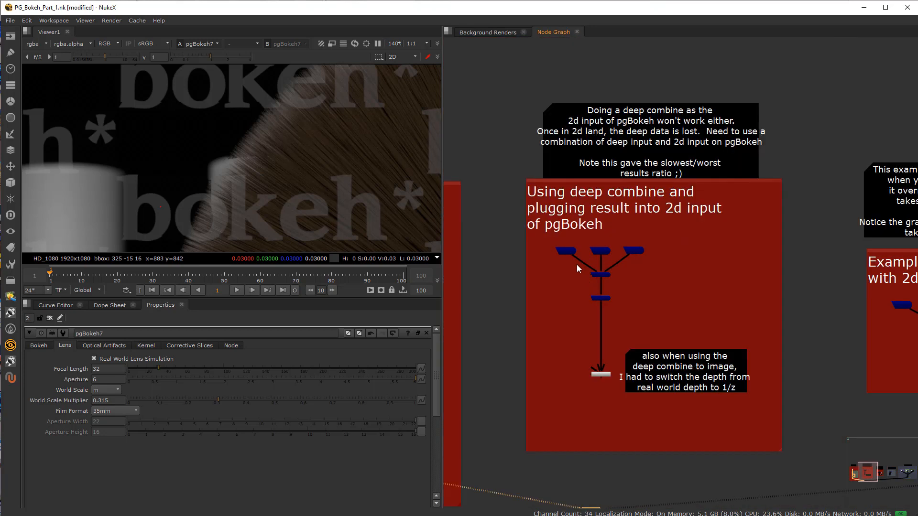
pyautogui.scroll(2, 577, 265)
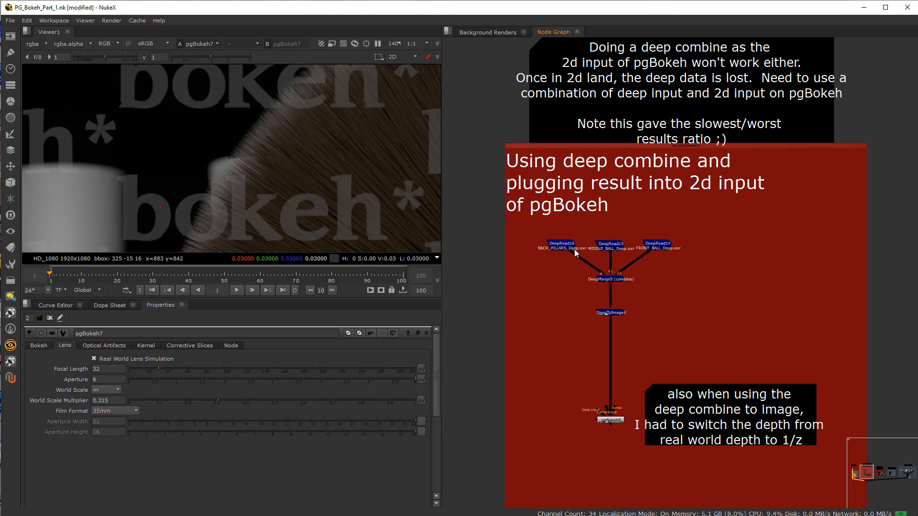
pyautogui.scroll(3, 574, 253)
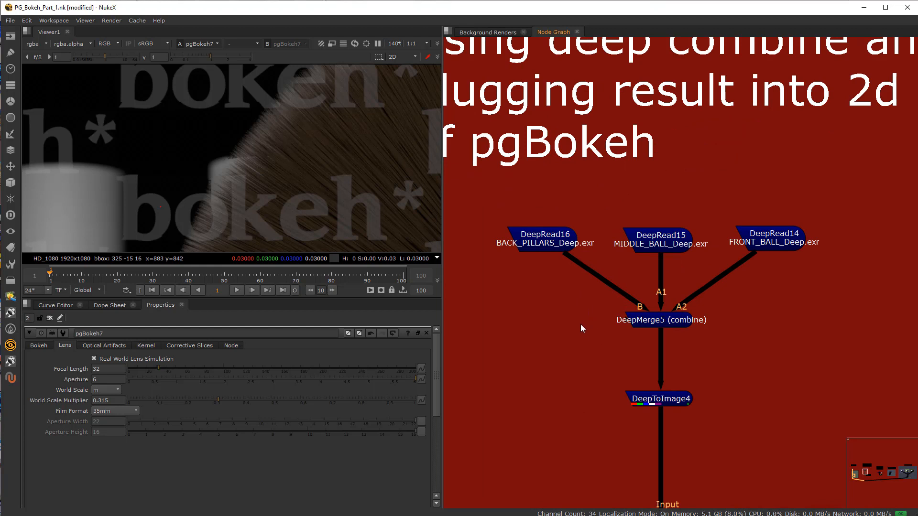
pyautogui.click(546, 243)
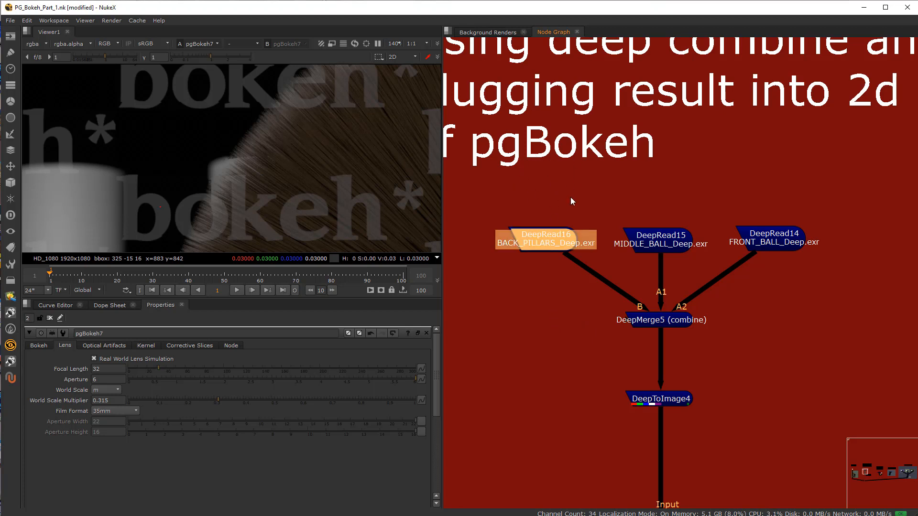
pyautogui.moveTo(538, 236)
pyautogui.mouseDown()
pyautogui.moveTo(518, 228)
pyautogui.moveTo(535, 234)
pyautogui.mouseUp()
pyautogui.press('q')
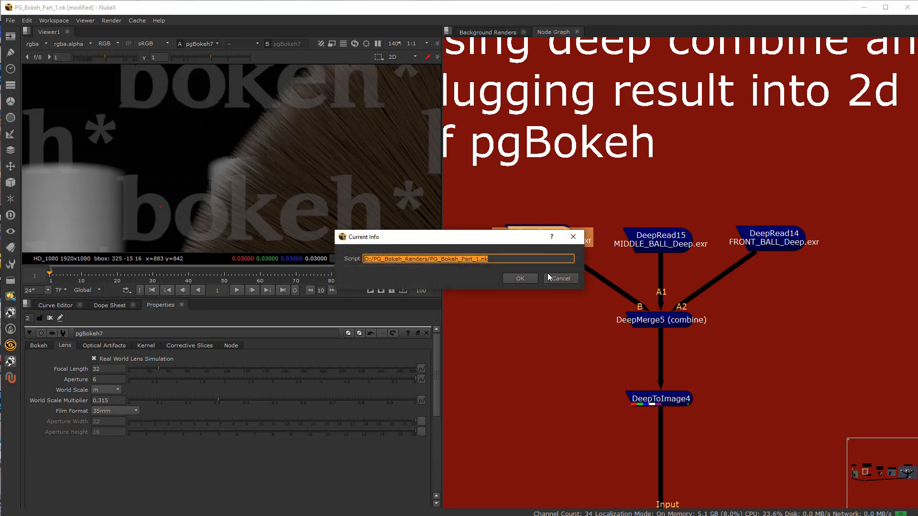
pyautogui.click(550, 278)
# Step: Compare the read node of the standard 2D image and depth setup with the deep reads of the deep combine setup
pyautogui.scroll(-6, 521, 177)
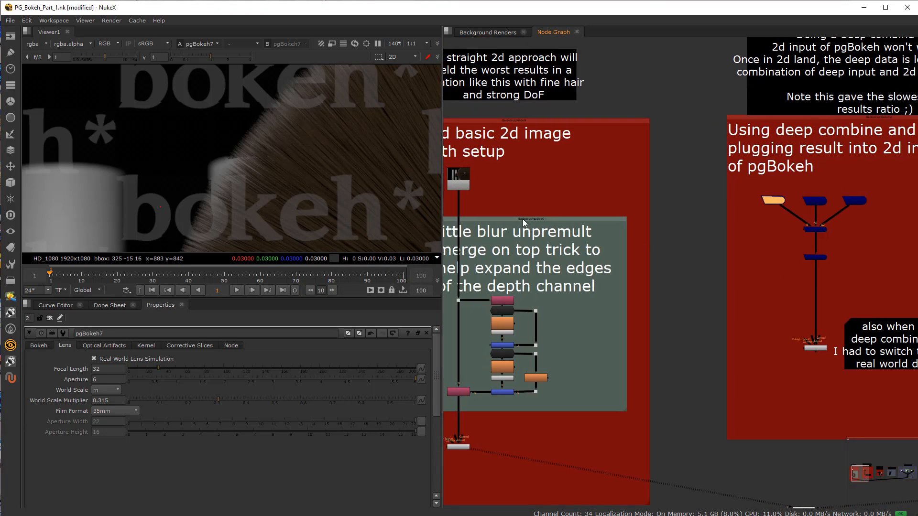
pyautogui.click(481, 183)
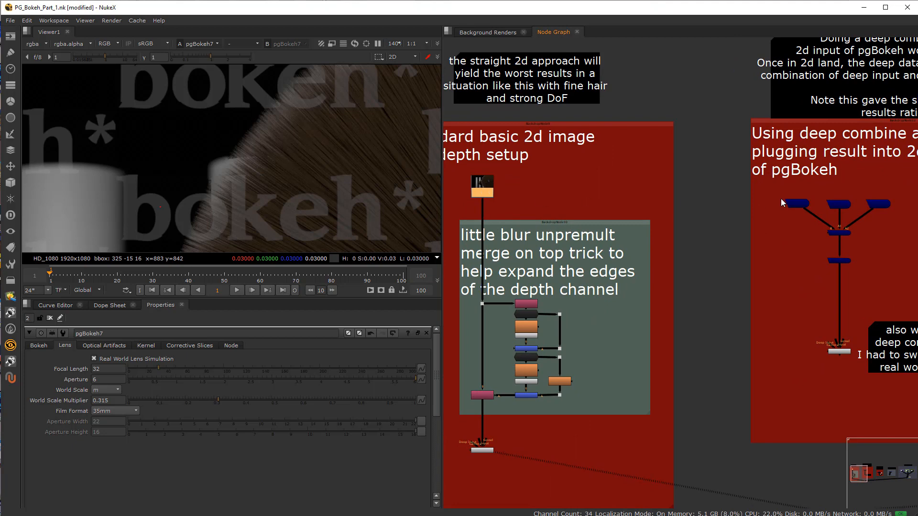
pyautogui.moveTo(782, 200); pyautogui.dragTo(649, 207, button='middle')
pyautogui.scroll(6, 649, 209)
pyautogui.moveTo(687, 263); pyautogui.dragTo(531, 243, button='middle')
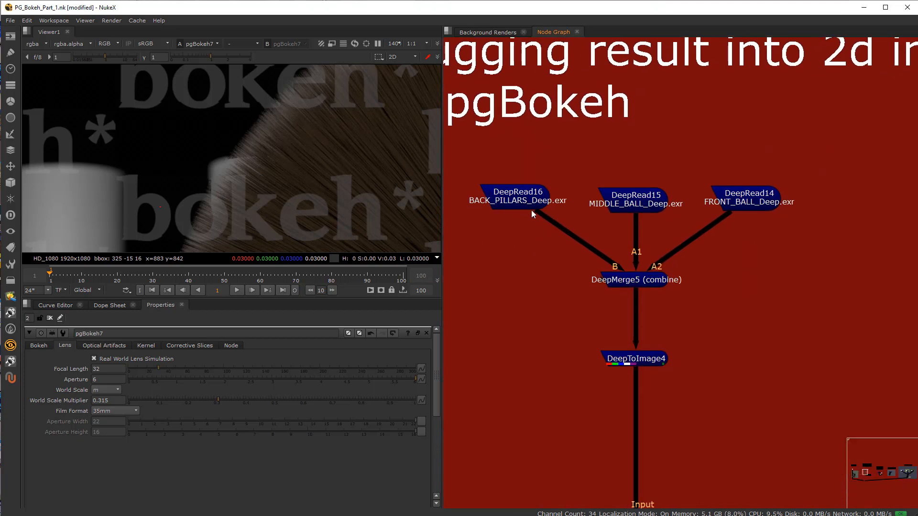
# Step: View the BACK_PILLARS, MIDDLE_BALL and FRONT_BALL deep renders one after another in the viewer
pyautogui.scroll(-5, 521, 201)
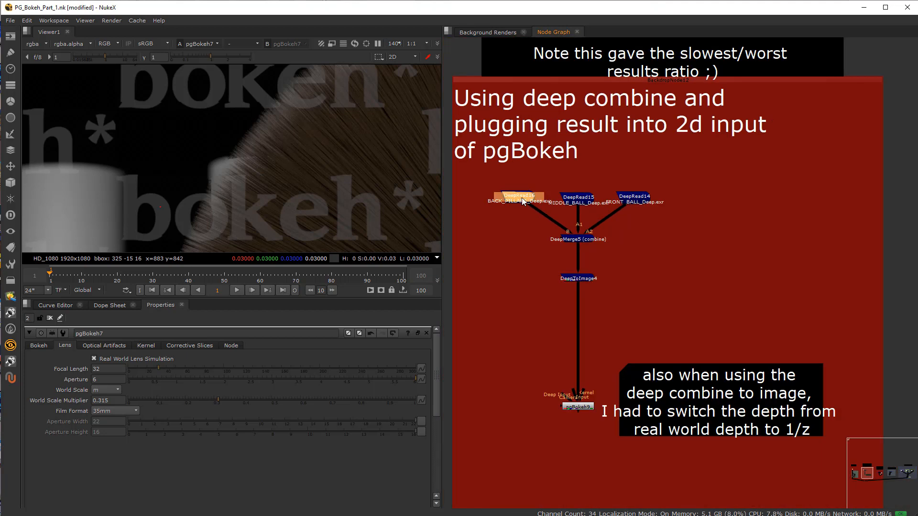
pyautogui.press('1')
pyautogui.scroll(-5, 294, 190)
pyautogui.scroll(2, 288, 185)
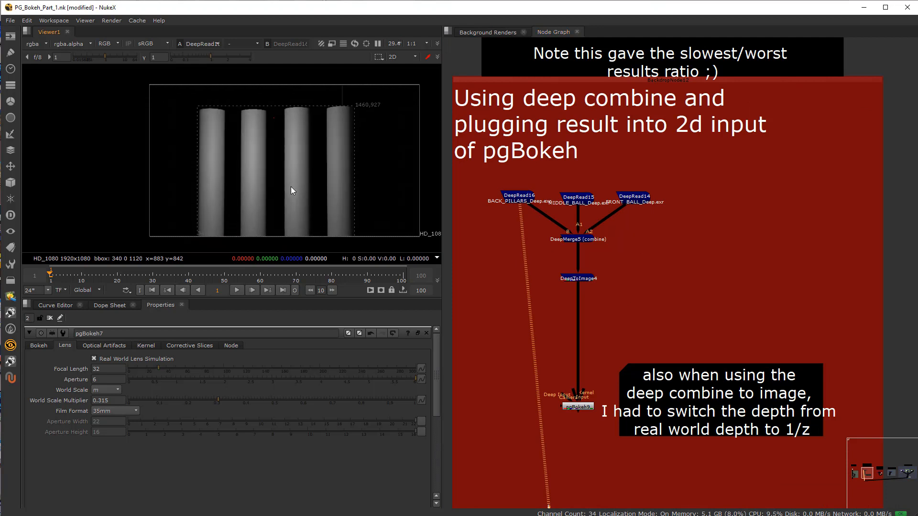
pyautogui.click(577, 197)
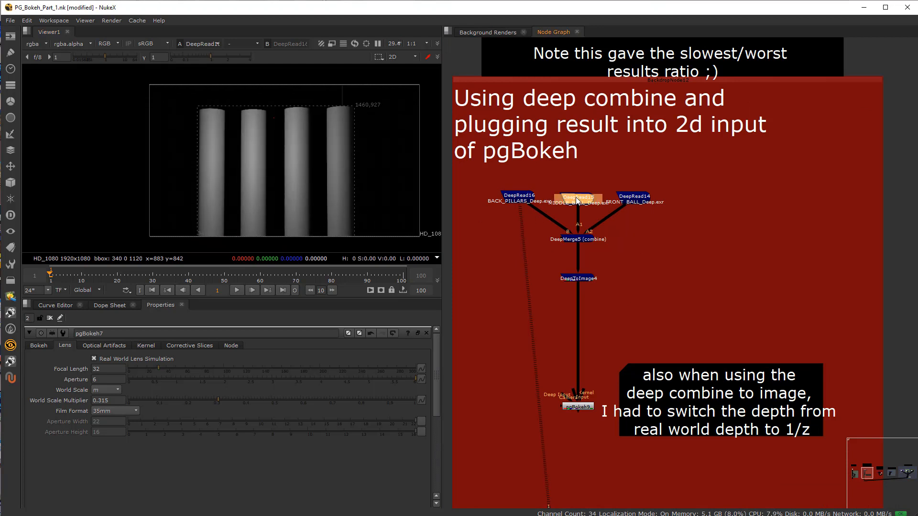
pyautogui.click(641, 205)
pyautogui.press('1')
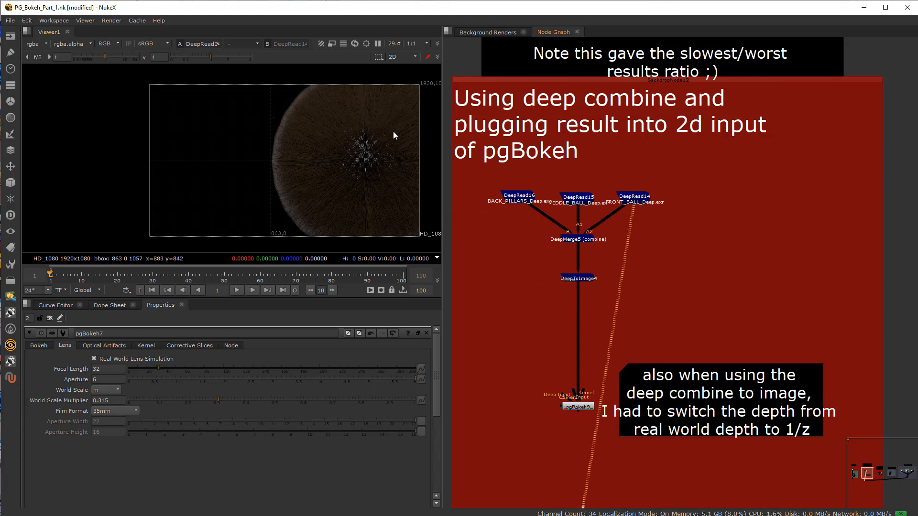
# Step: View the combined result of DeepMerge5, check its deep channels, and return the display to rgba
pyautogui.scroll(3, 572, 253)
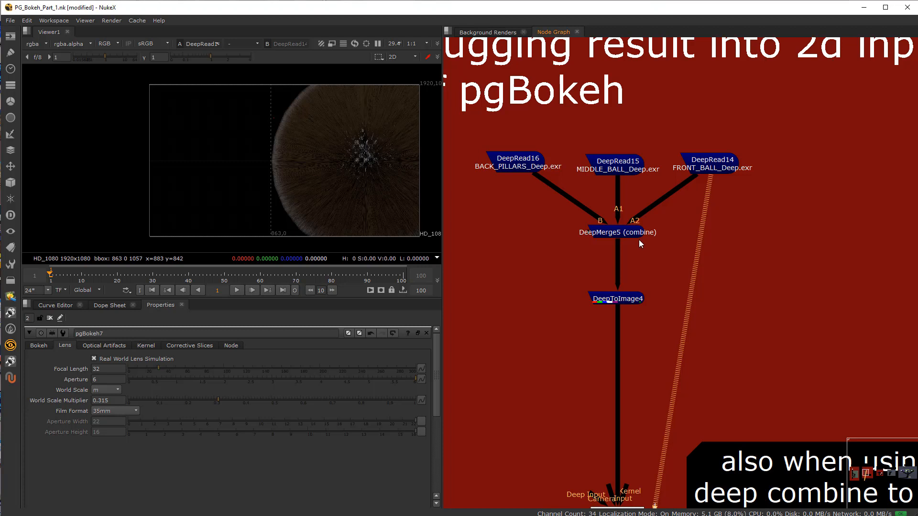
pyautogui.click(628, 237)
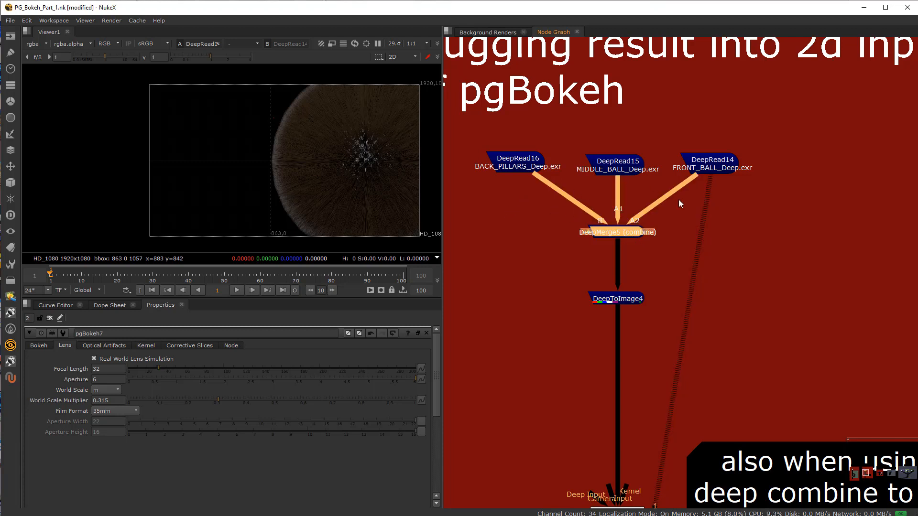
pyautogui.press('1')
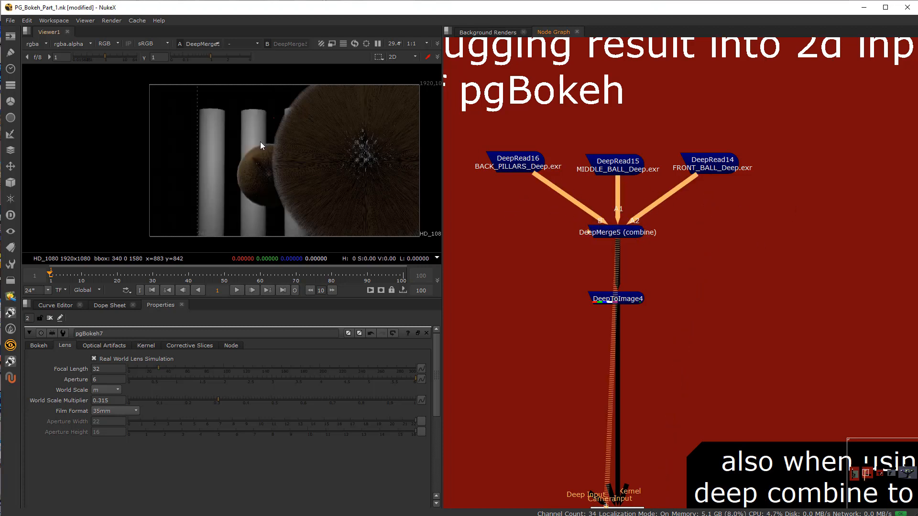
pyautogui.click(43, 43)
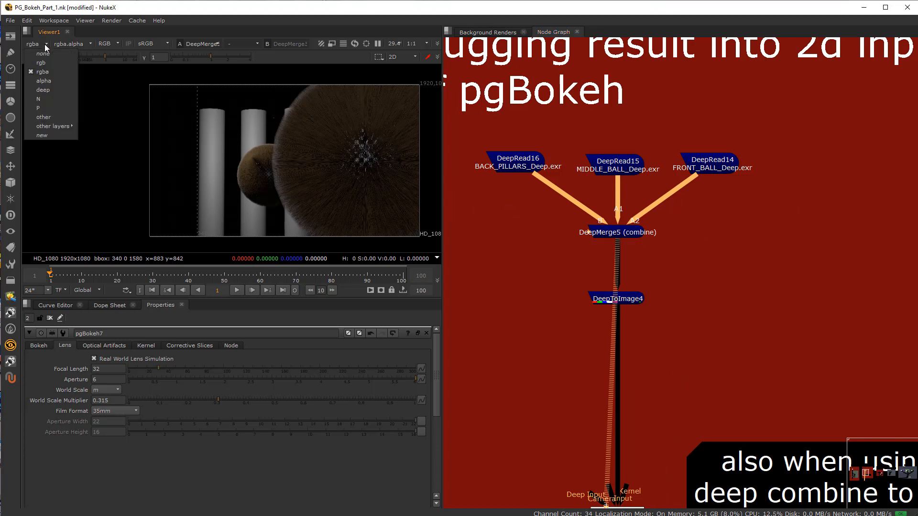
pyautogui.click(53, 90)
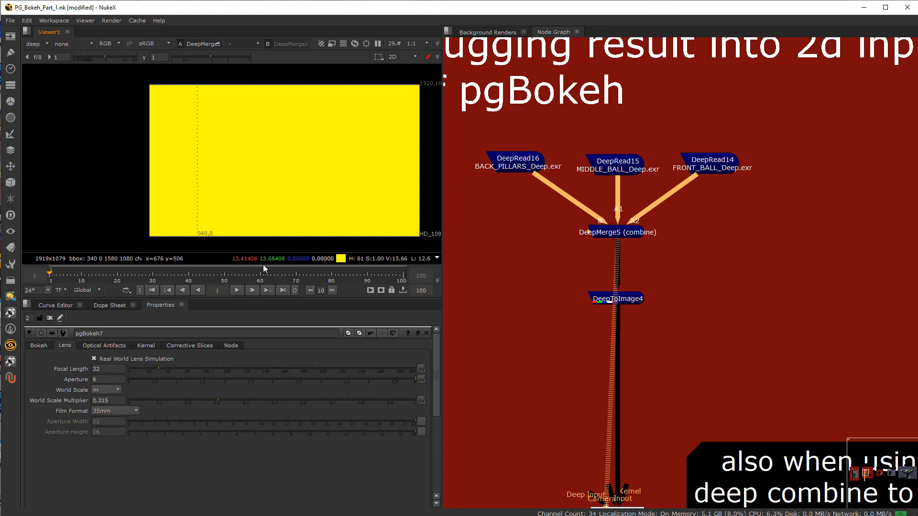
pyautogui.click(48, 47)
pyautogui.click(50, 72)
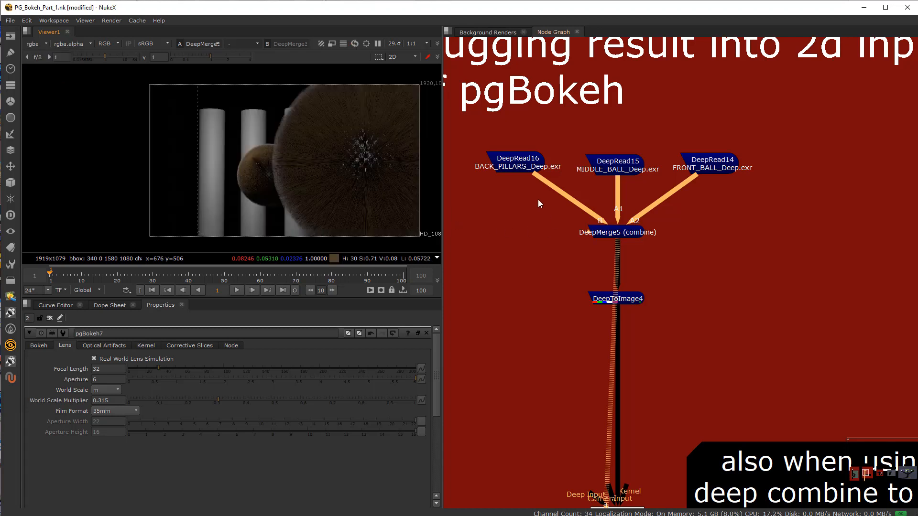
# Step: Add a DeepSample node connected to DeepMerge5 and place it beside the merge
pyautogui.click(749, 267)
pyautogui.press('Tab')
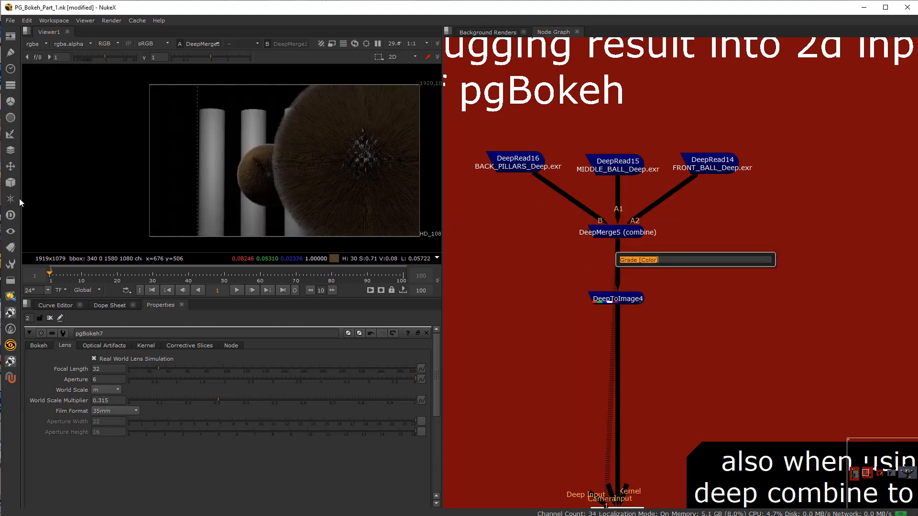
pyautogui.click(11, 215)
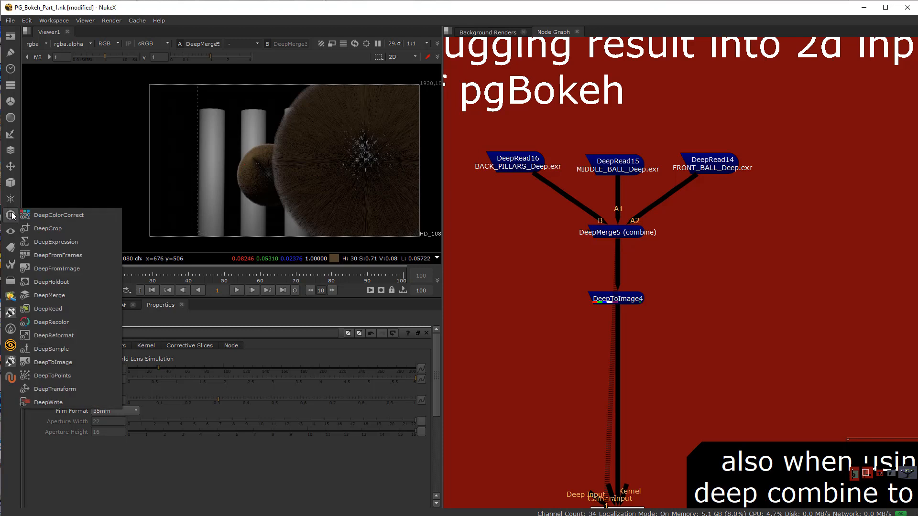
pyautogui.click(65, 349)
pyautogui.moveTo(704, 258); pyautogui.dragTo(707, 234)
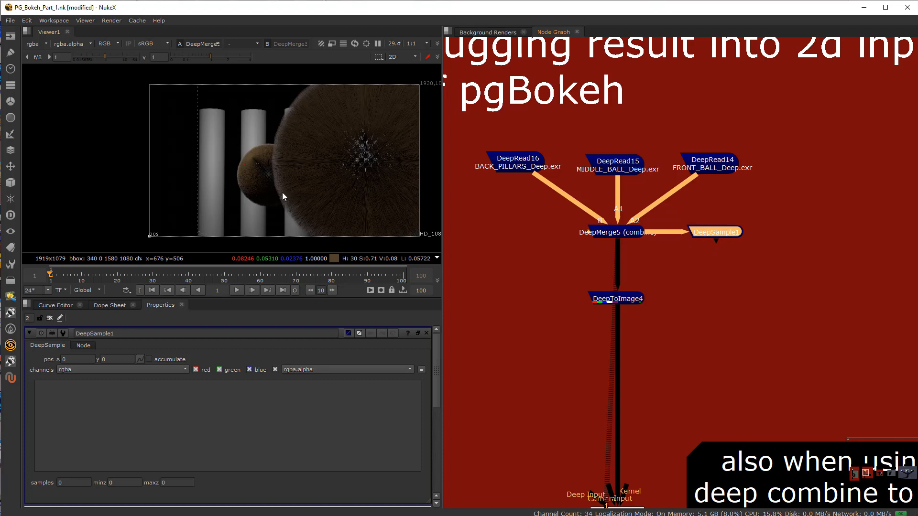
# Step: Sample the deep data at about (956, 472), (932, 462) and (962, 452) near the hair edge and delete the DeepSample node
pyautogui.moveTo(155, 234); pyautogui.dragTo(284, 169)
pyautogui.scroll(-2, 420, 414)
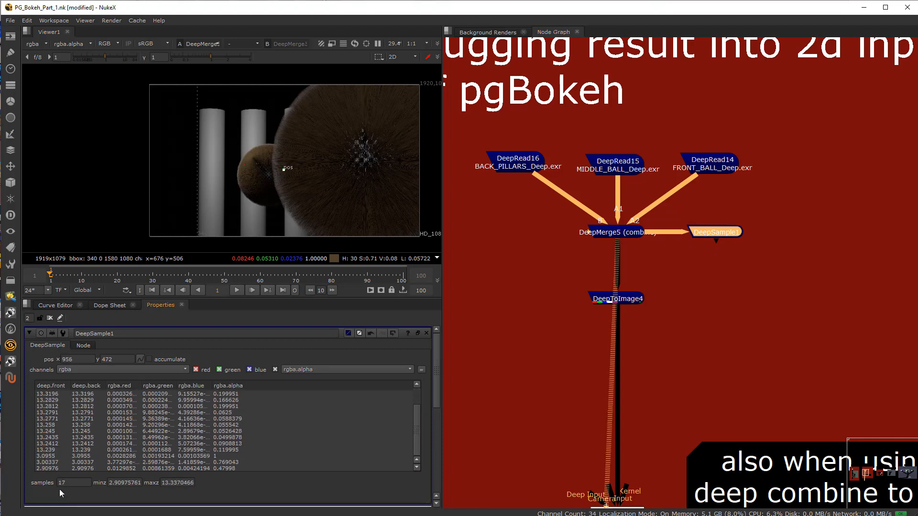
pyautogui.moveTo(284, 170); pyautogui.dragTo(280, 171)
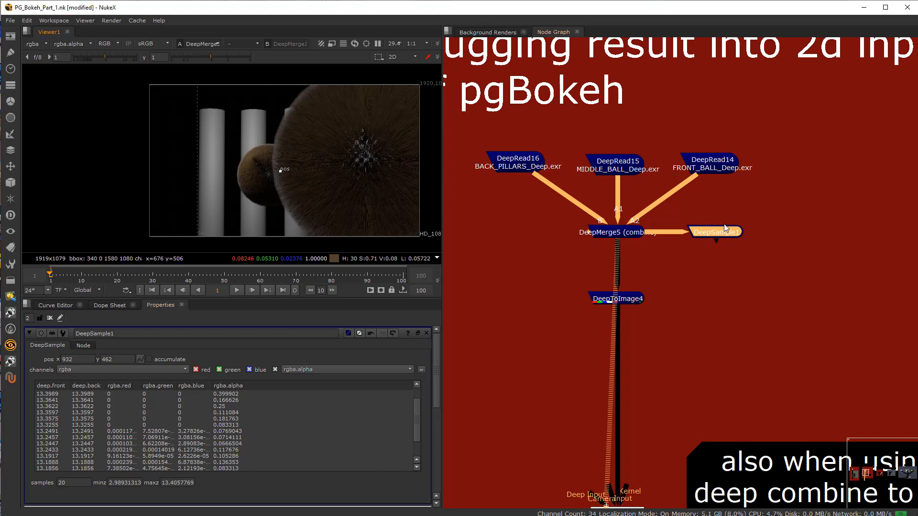
pyautogui.moveTo(724, 227); pyautogui.dragTo(704, 263)
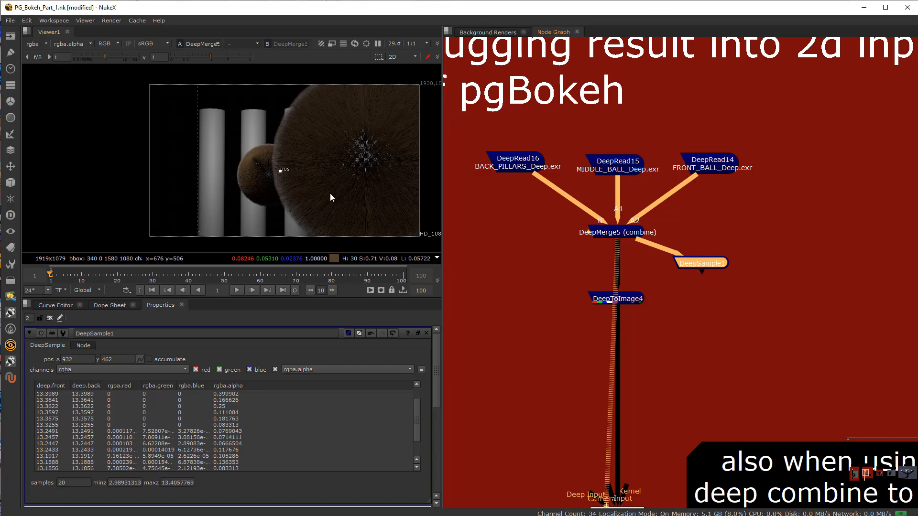
pyautogui.moveTo(280, 171); pyautogui.dragTo(285, 172)
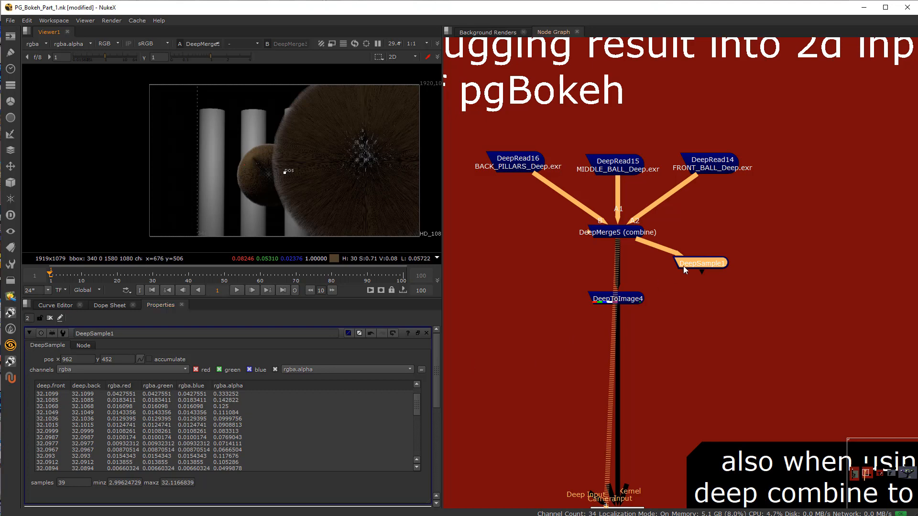
pyautogui.moveTo(684, 266); pyautogui.dragTo(690, 291)
pyautogui.press('Delete')
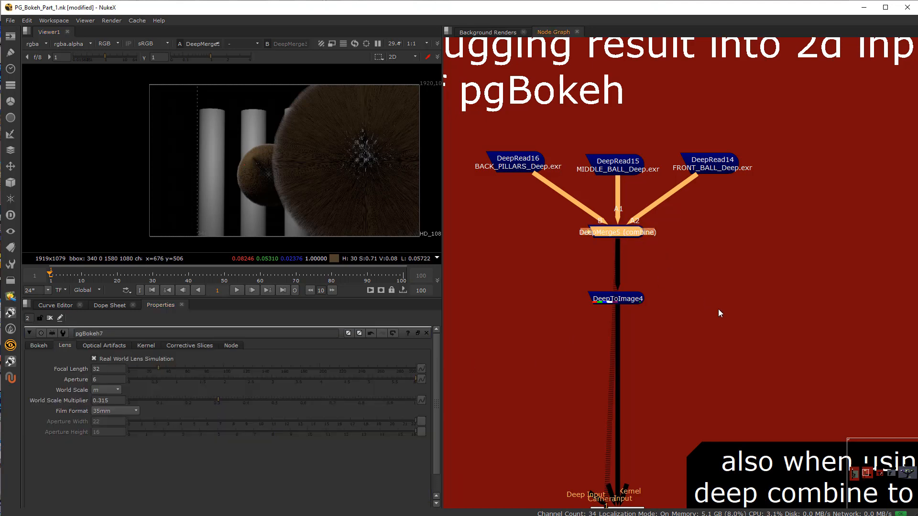
# Step: Move DeepToImage4 further down between DeepMerge5 and pgBokeh9 while checking the selected deep read and merge nodes
pyautogui.moveTo(575, 357); pyautogui.dragTo(638, 266, button='middle')
pyautogui.moveTo(667, 238); pyautogui.dragTo(666, 302)
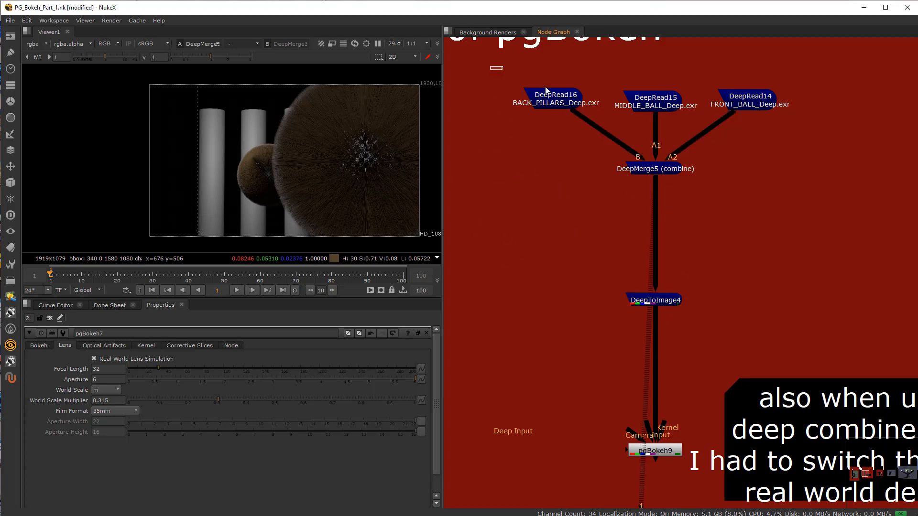
pyautogui.moveTo(491, 67); pyautogui.dragTo(828, 191)
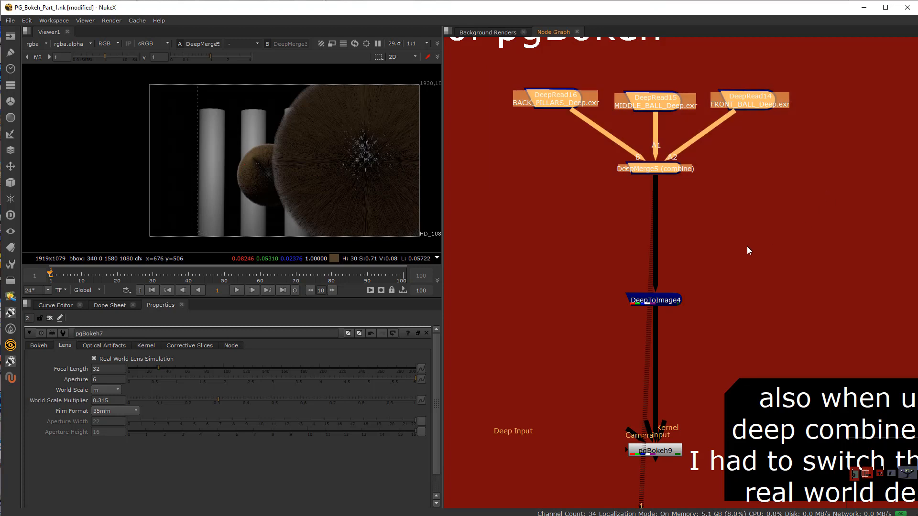
pyautogui.click(513, 111)
pyautogui.moveTo(499, 71); pyautogui.dragTo(830, 214)
pyautogui.click(660, 450)
pyautogui.moveTo(660, 453); pyautogui.dragTo(660, 454)
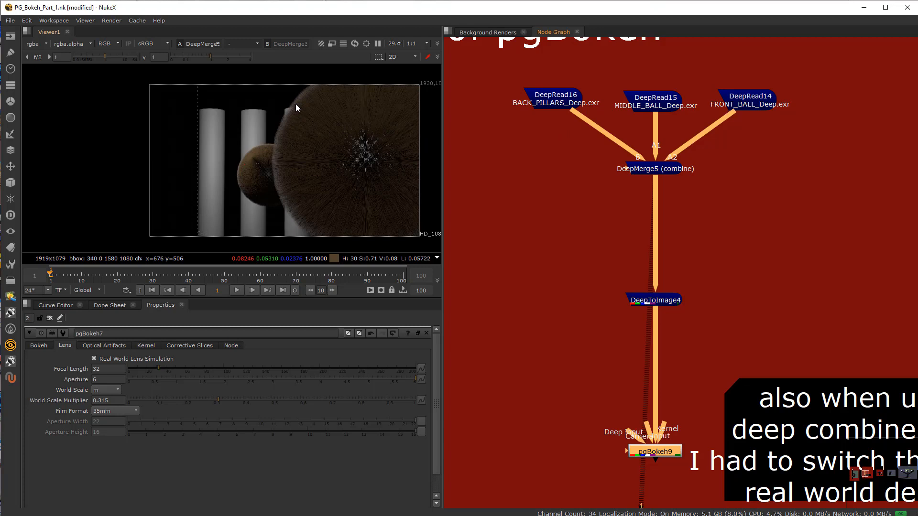
pyautogui.moveTo(645, 301); pyautogui.dragTo(658, 329)
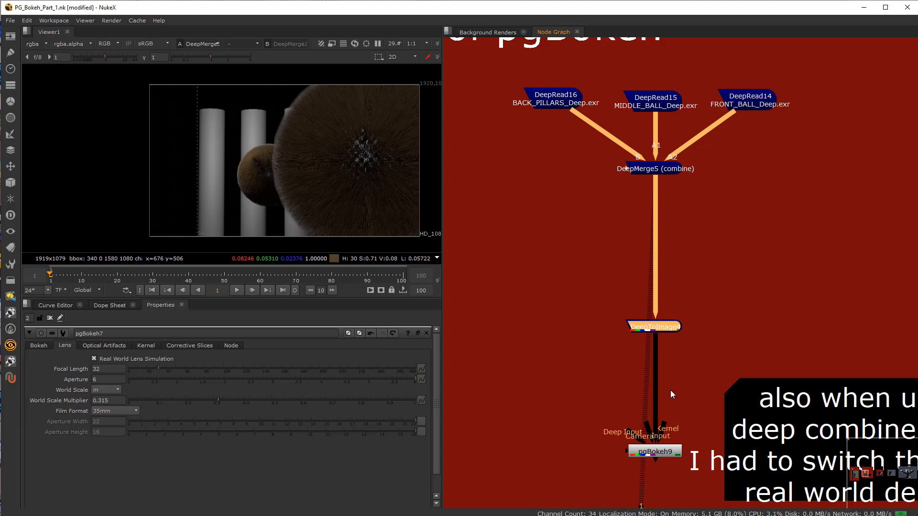
# Step: View the pgBokeh9 result, fed by DeepToImage4 through its 2D input, and inspect the hair edge against the pillars up close
pyautogui.moveTo(598, 460); pyautogui.dragTo(556, 403, button='middle')
pyautogui.scroll(3, 555, 403)
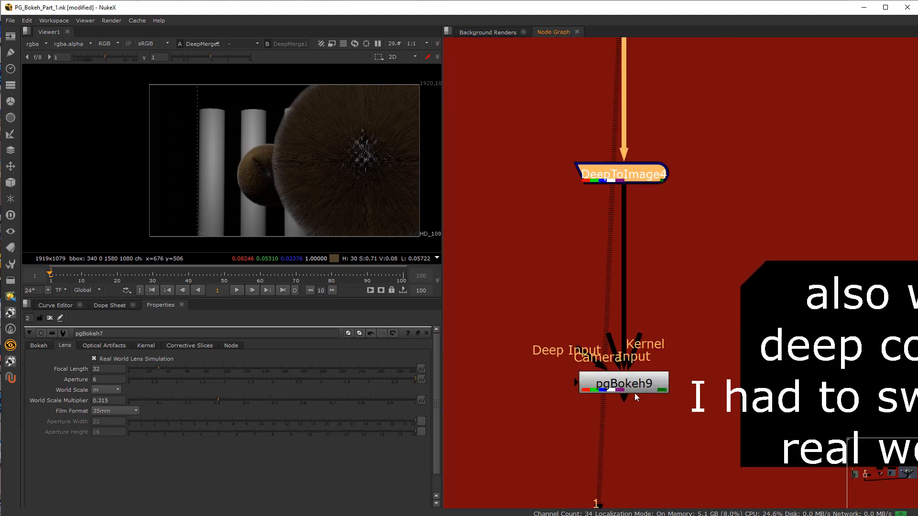
pyautogui.click(636, 388)
pyautogui.scroll(2, 636, 388)
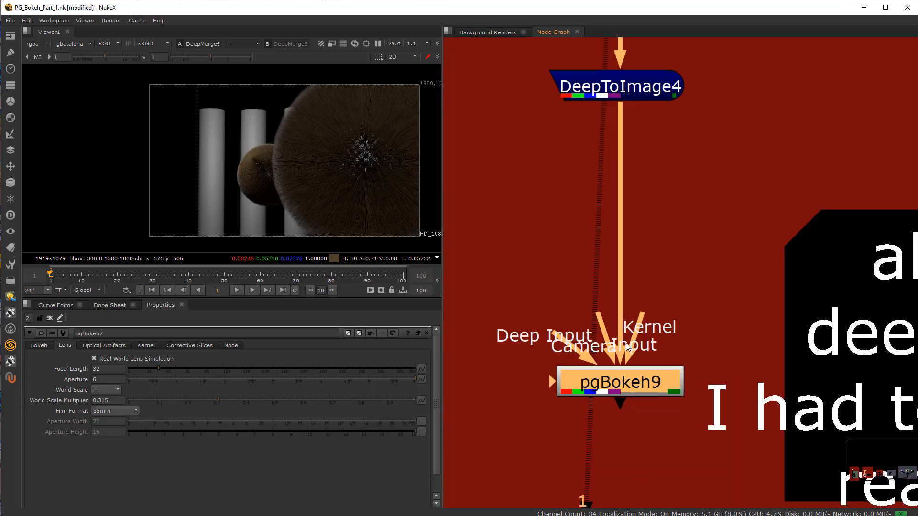
pyautogui.moveTo(623, 345); pyautogui.dragTo(626, 377)
pyautogui.press('1')
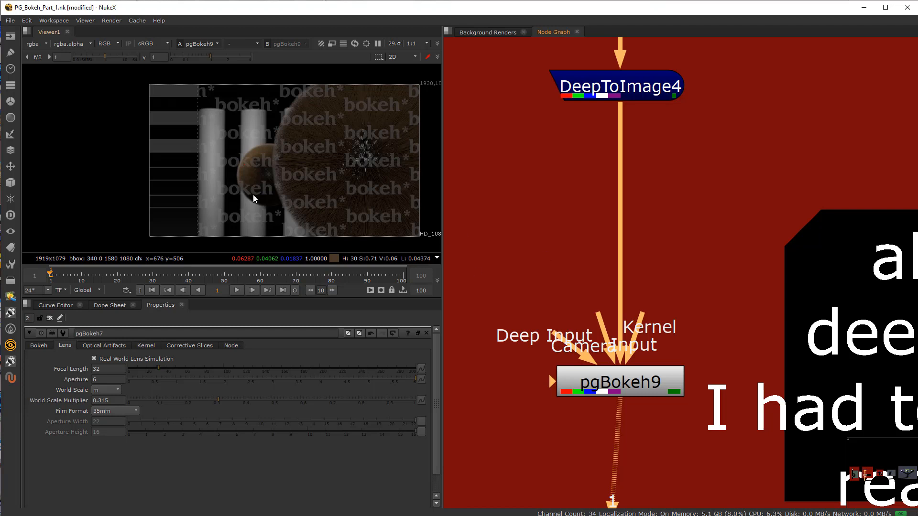
pyautogui.scroll(-1, 274, 168)
pyautogui.scroll(7, 274, 168)
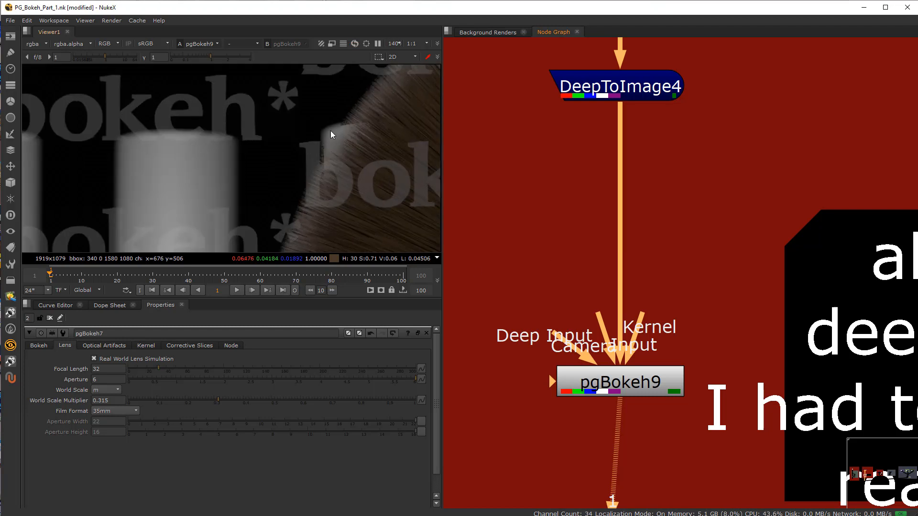
# Step: Examine the pgBokeh9 hair edge against the pillar up close and across the whole frame, along with its DeepToImage4 input
pyautogui.scroll(4, 331, 134)
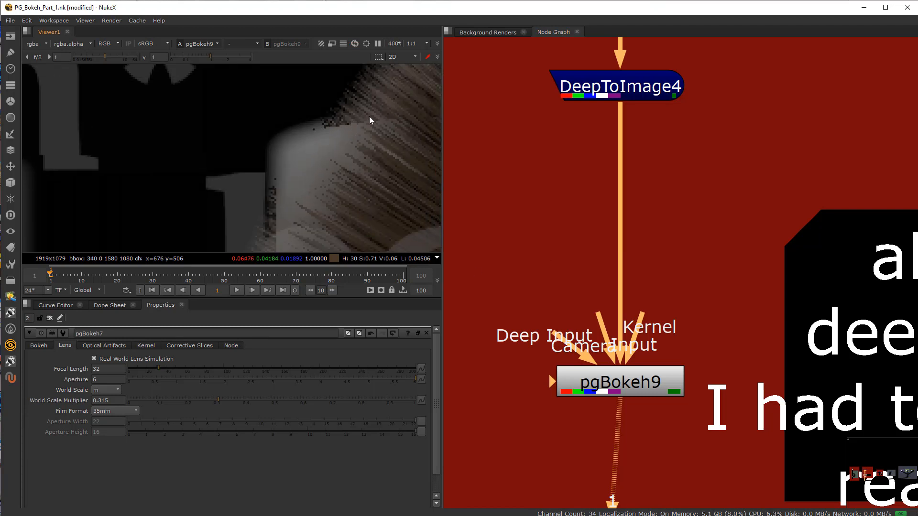
pyautogui.scroll(-6, 664, 243)
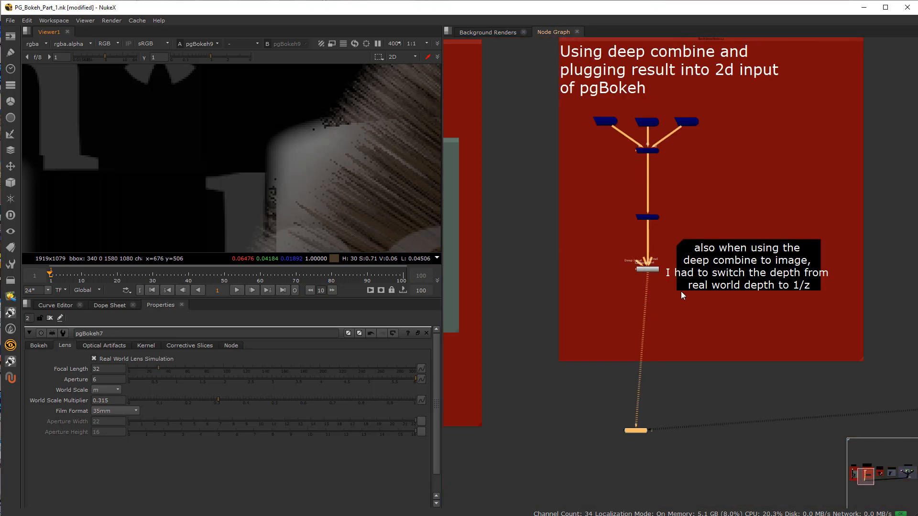
pyautogui.moveTo(681, 293)
pyautogui.mouseDown(button='middle')
pyautogui.moveTo(503, 323)
pyautogui.moveTo(662, 293)
pyautogui.mouseUp(button='middle')
pyautogui.scroll(6, 600, 240)
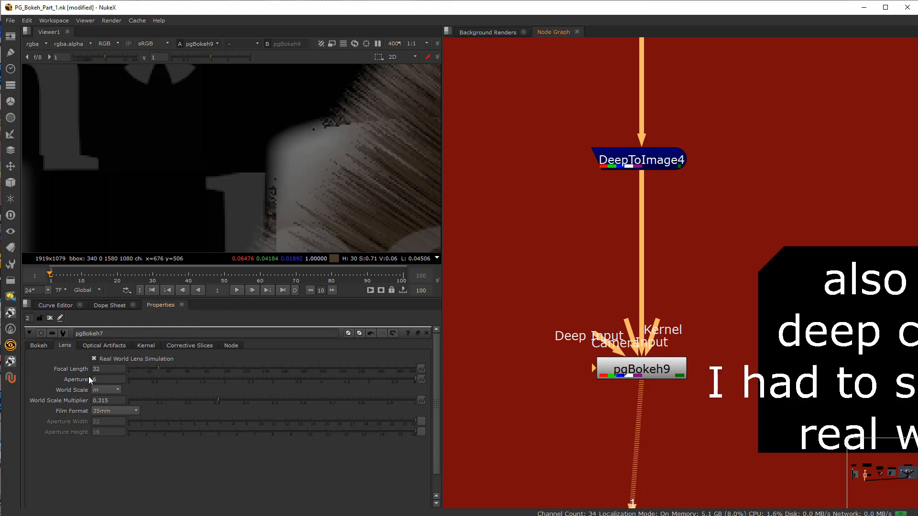
pyautogui.scroll(-8, 305, 158)
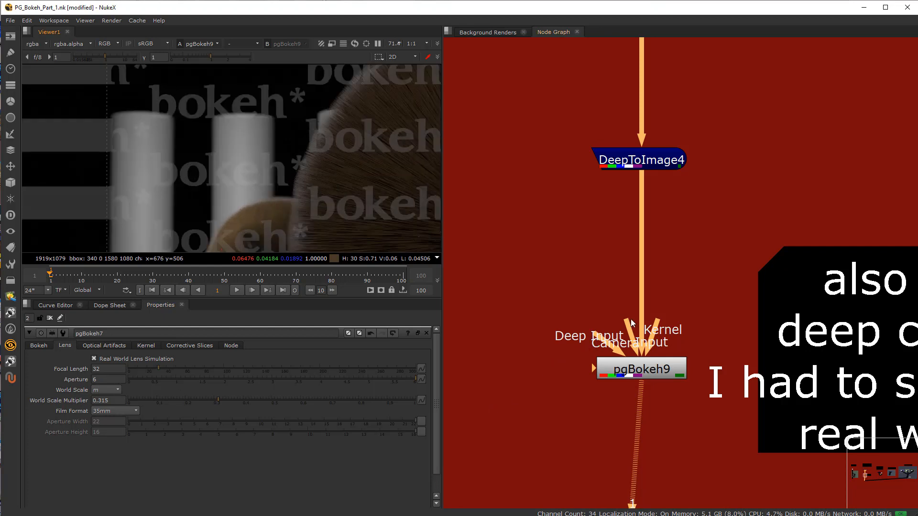
pyautogui.moveTo(631, 323); pyautogui.dragTo(535, 242)
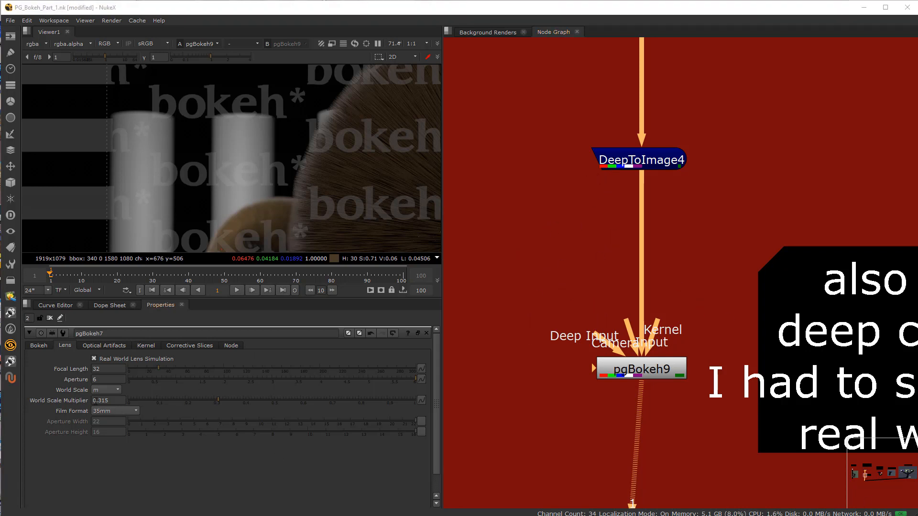
pyautogui.scroll(-5, 340, 191)
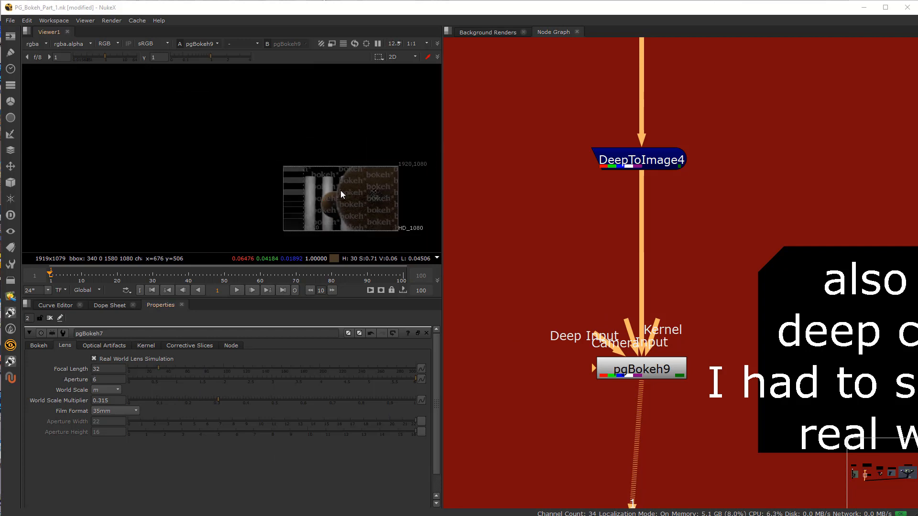
pyautogui.scroll(3, 296, 195)
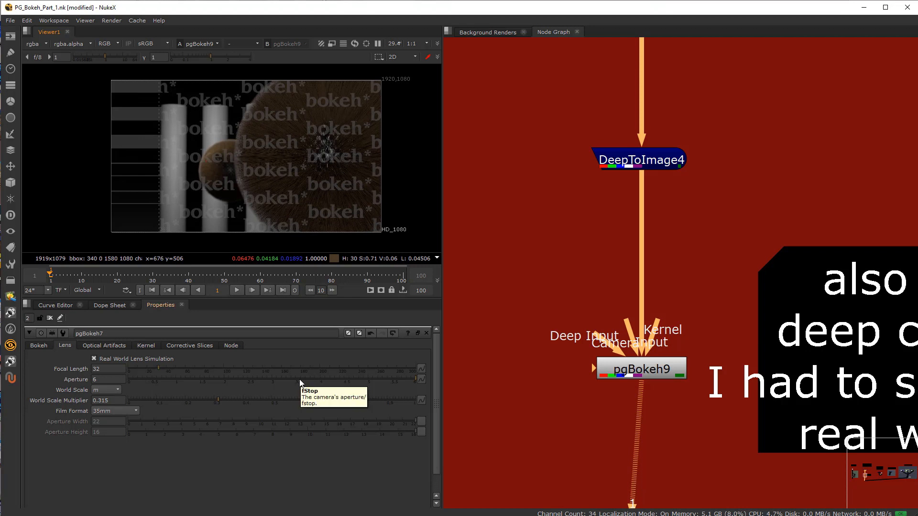
# Step: Try pgBokeh7 apertures of 2.49 and 1 while viewing pgBokeh9, and set the aperture back to 6
pyautogui.click(248, 380)
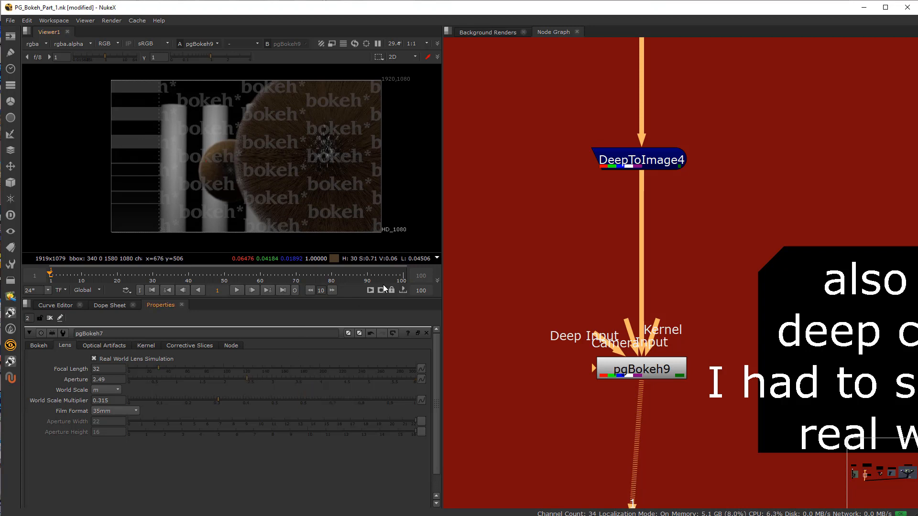
pyautogui.click(640, 363)
pyautogui.press('1')
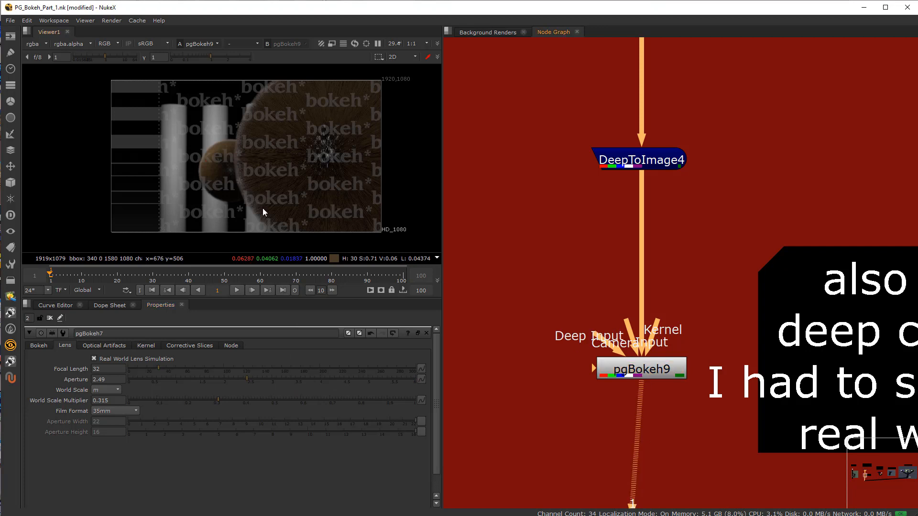
pyautogui.scroll(8, 187, 214)
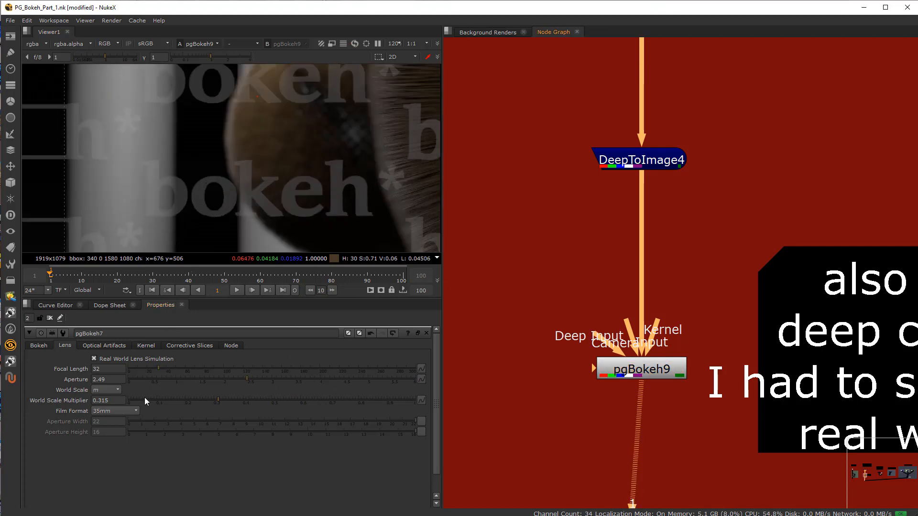
pyautogui.click(176, 378)
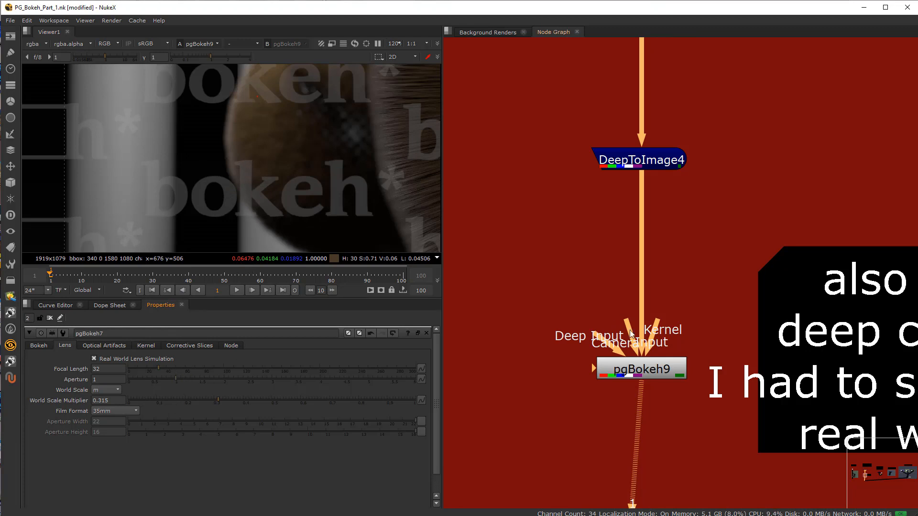
pyautogui.moveTo(644, 373); pyautogui.dragTo(641, 374)
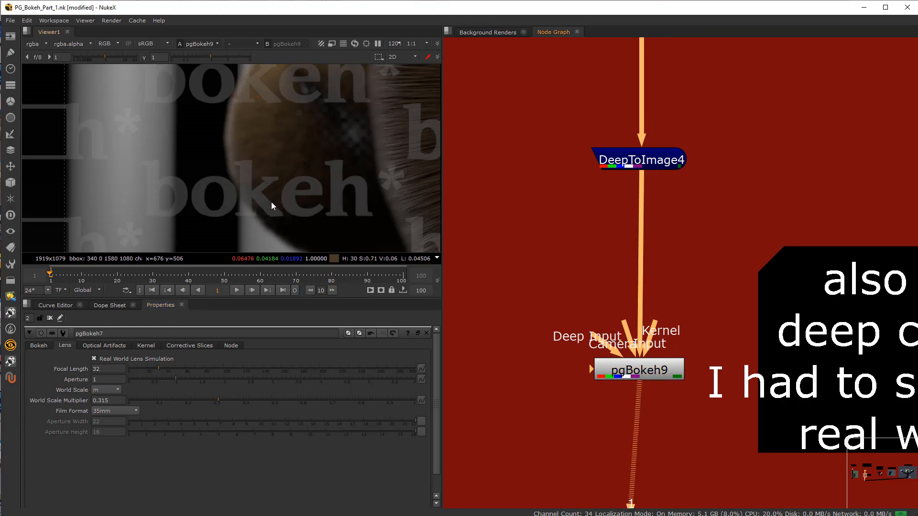
pyautogui.scroll(-5, 273, 204)
pyautogui.doubleClick(107, 379)
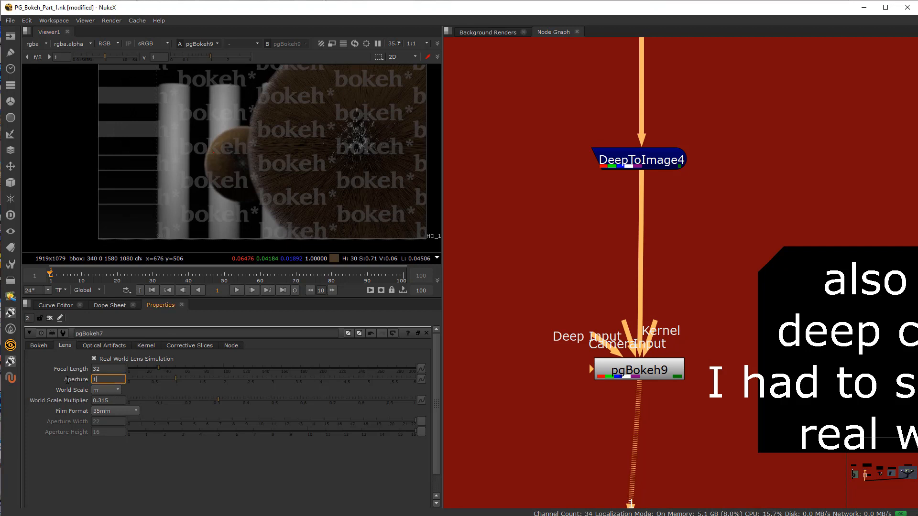
pyautogui.write('6')
# Step: Set pgBokeh7's world scale multiplier to 0.282 and check its main bokeh settings
pyautogui.click(119, 400)
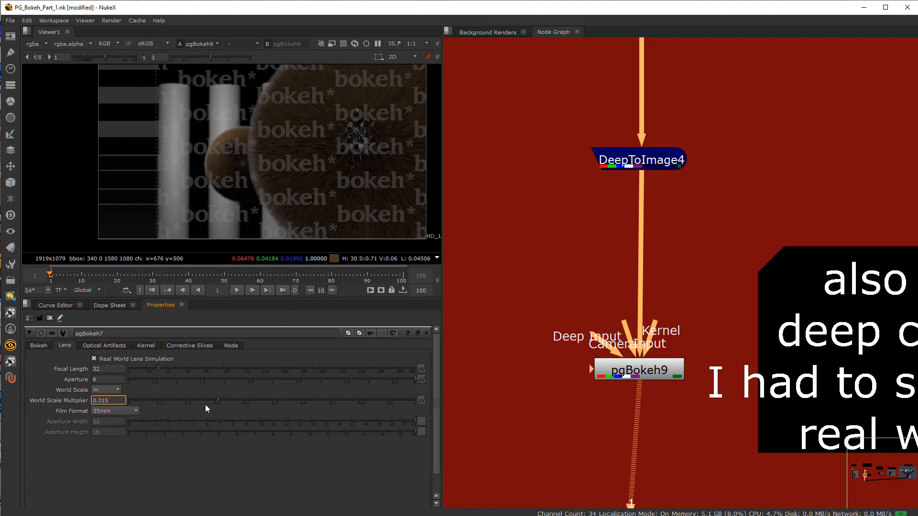
pyautogui.click(175, 400)
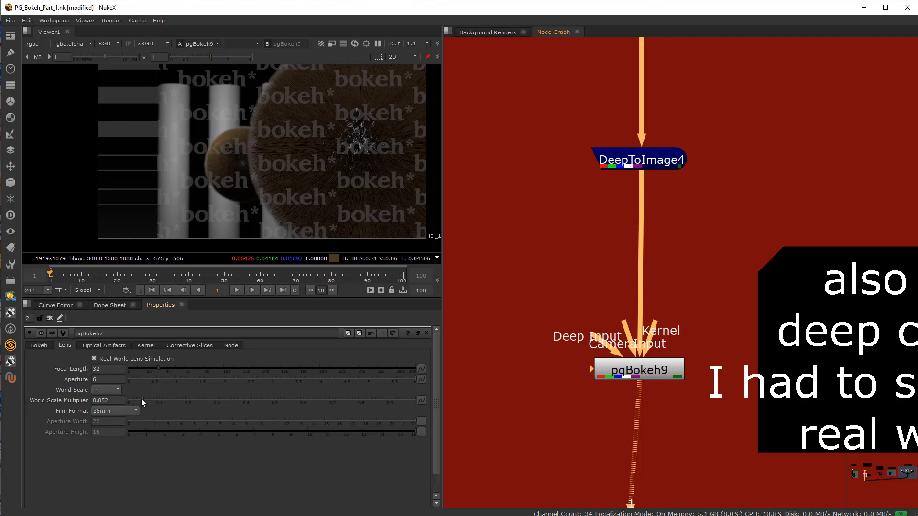
pyautogui.moveTo(133, 400); pyautogui.dragTo(191, 403)
pyautogui.click(43, 346)
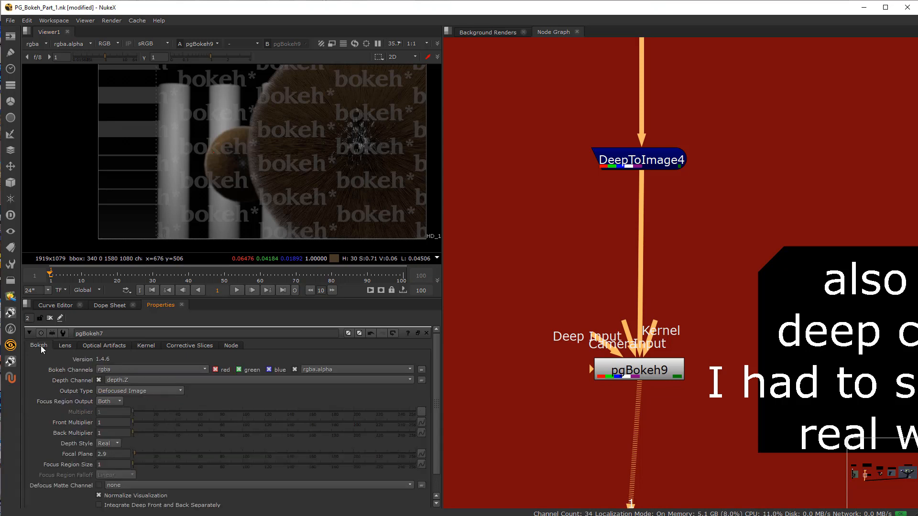
pyautogui.click(95, 345)
pyautogui.click(63, 344)
# Step: Go to the example using Deep Combine with 2d render input and read its notes and node layout
pyautogui.scroll(-10, 653, 372)
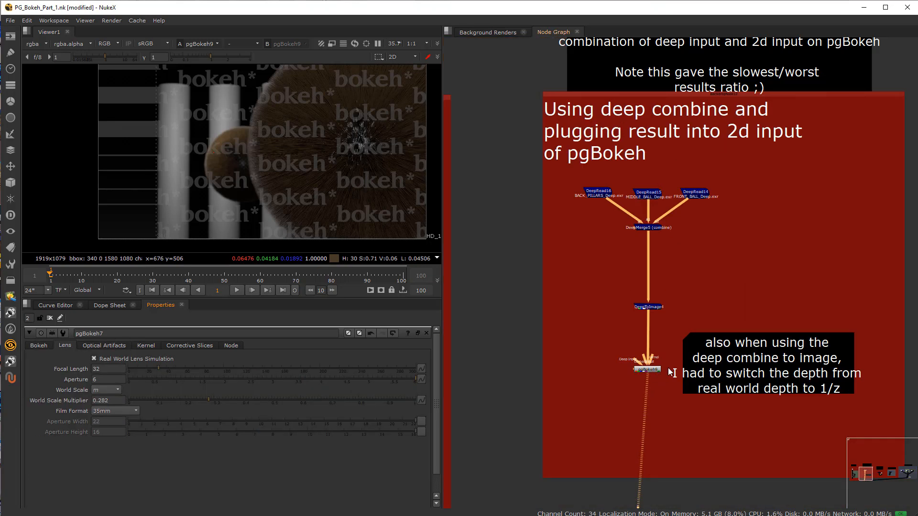
pyautogui.scroll(6, 690, 315)
pyautogui.scroll(4, 640, 212)
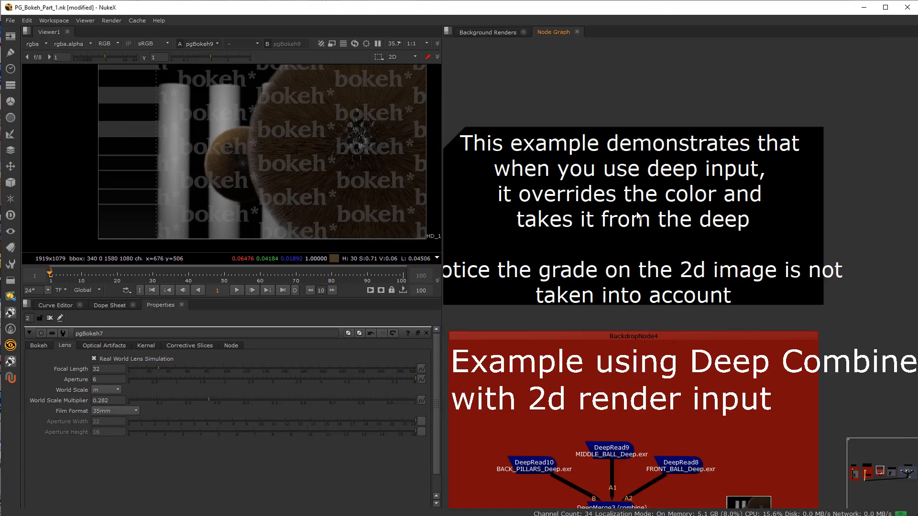
pyautogui.scroll(-2, 593, 225)
pyautogui.moveTo(589, 189); pyautogui.dragTo(593, 143, button='middle')
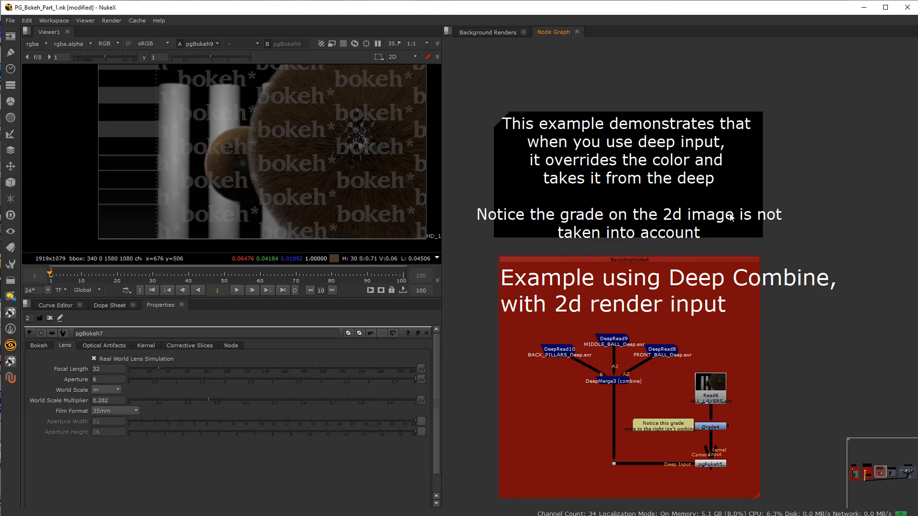
pyautogui.moveTo(564, 410); pyautogui.dragTo(584, 330, button='middle')
pyautogui.scroll(3, 689, 359)
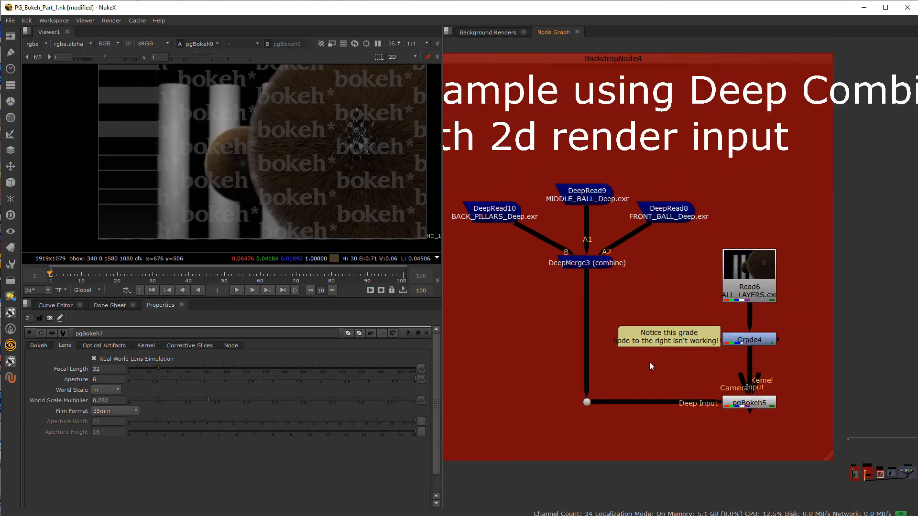
pyautogui.scroll(2, 654, 363)
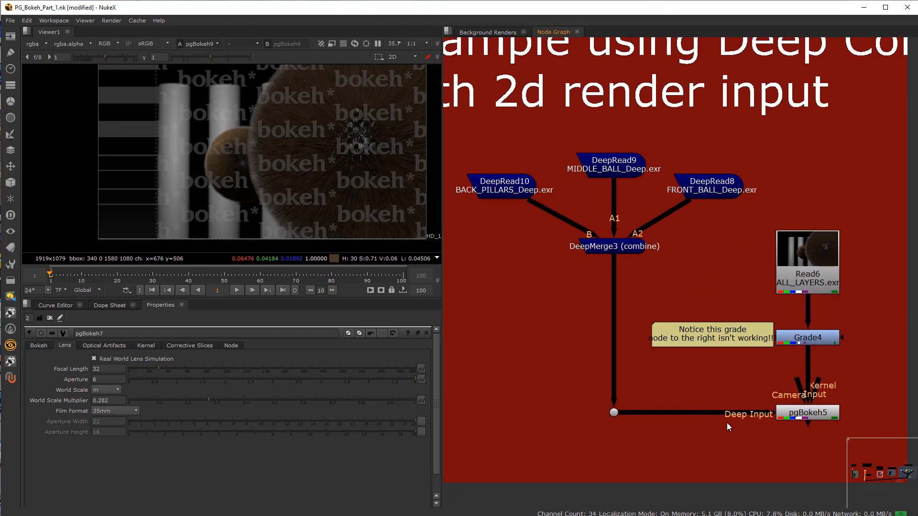
# Step: Disconnect the deep input of pgBokeh5 and view the ungraded Read6 render at full frame
pyautogui.moveTo(803, 414); pyautogui.dragTo(701, 410)
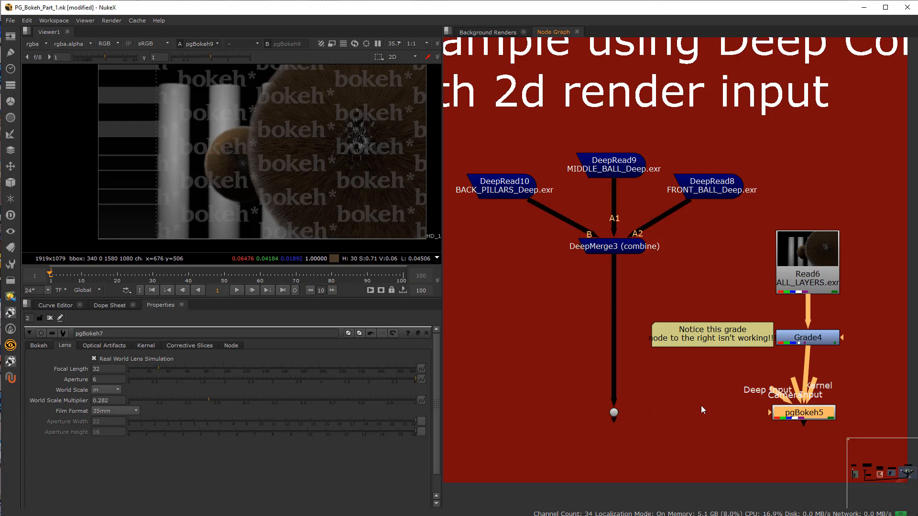
pyautogui.moveTo(783, 415); pyautogui.dragTo(793, 412)
pyautogui.click(813, 251)
pyautogui.press('1')
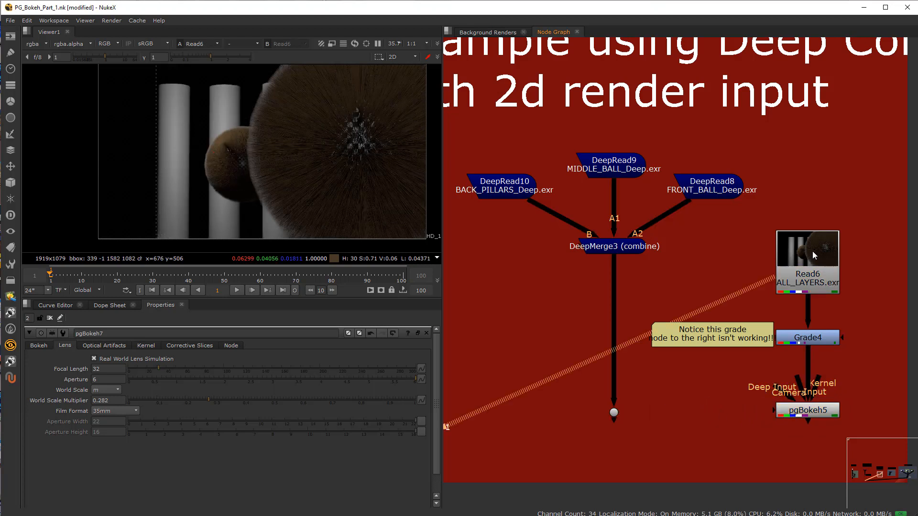
pyautogui.scroll(-4, 236, 122)
pyautogui.scroll(3, 237, 123)
pyautogui.moveTo(226, 147); pyautogui.dragTo(225, 179, button='middle')
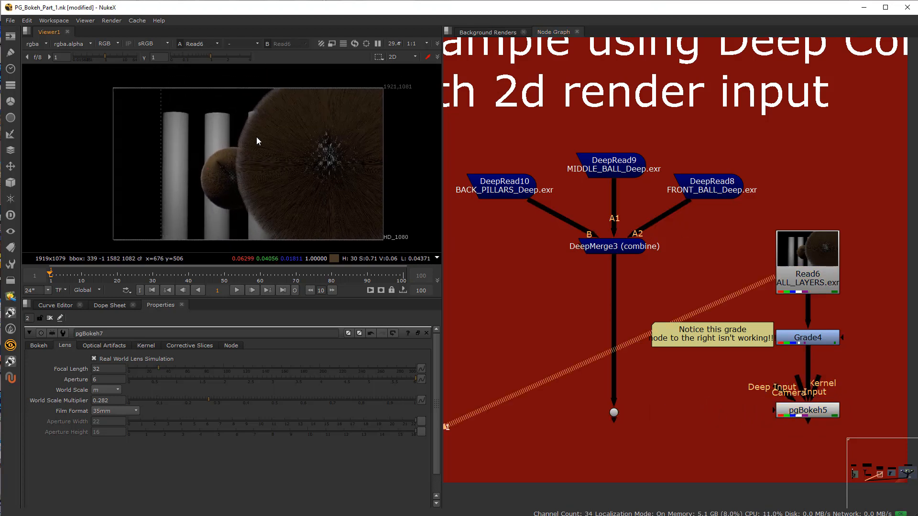
# Step: View the Grade4 output and the pgBokeh5 result to compare how the green grade carries through
pyautogui.click(807, 337)
pyautogui.press('1')
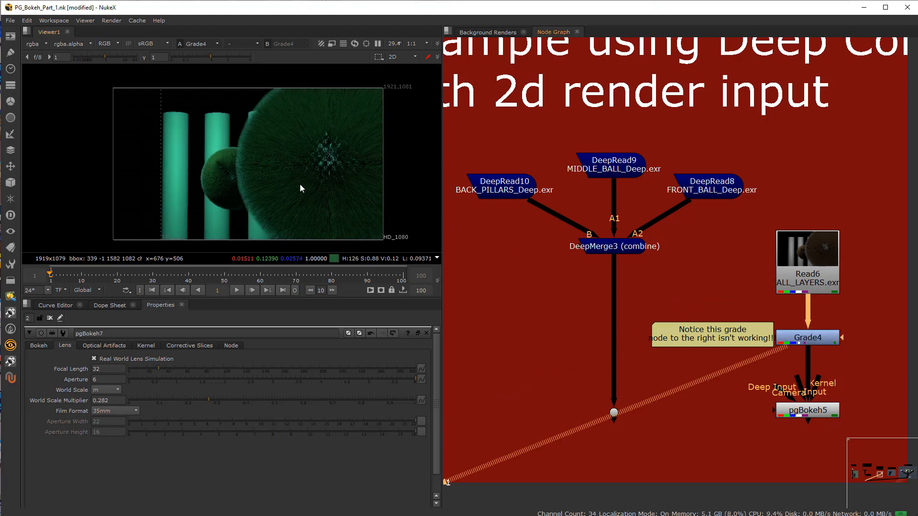
pyautogui.click(796, 470)
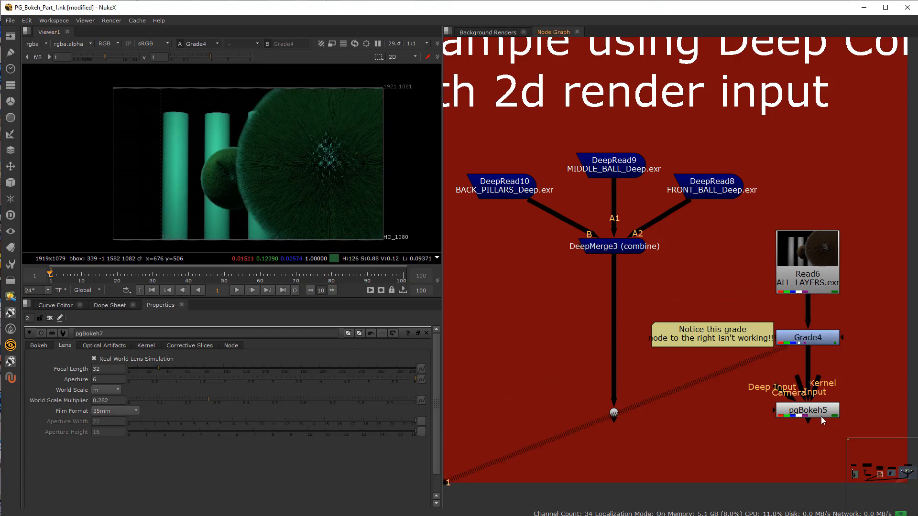
pyautogui.click(813, 410)
pyautogui.press('1')
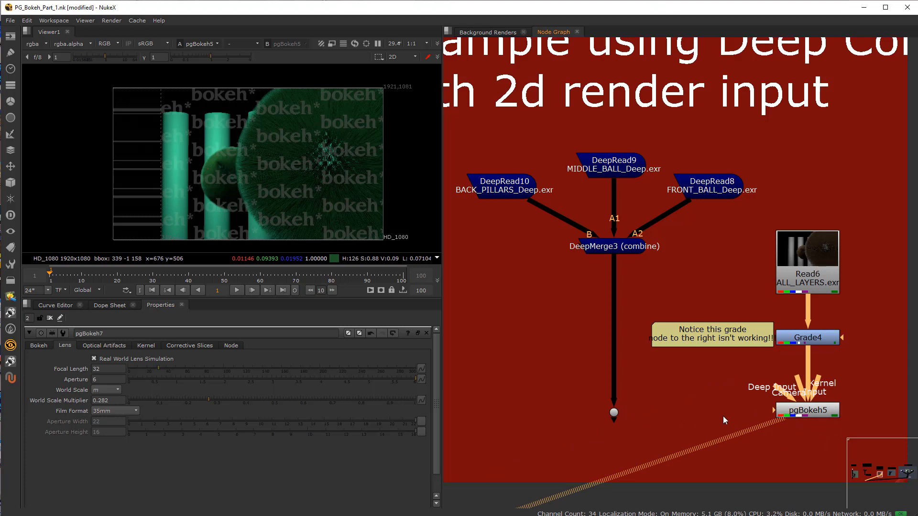
# Step: Reconnect pgBokeh5's Deep Input to the dot below DeepMerge3 and select the Read6 and Grade4 nodes feeding its 2D input
pyautogui.moveTo(785, 400); pyautogui.dragTo(616, 415)
pyautogui.moveTo(778, 394); pyautogui.dragTo(615, 415)
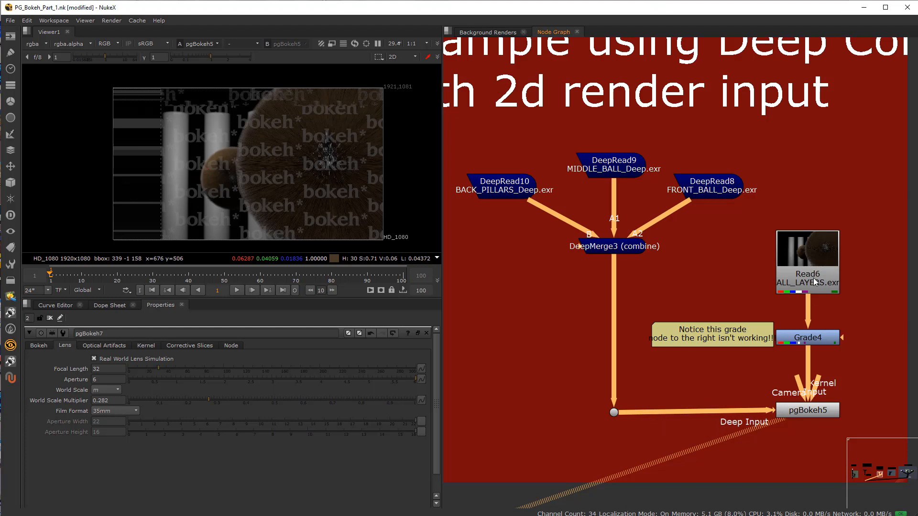
pyautogui.moveTo(750, 411); pyautogui.dragTo(620, 415)
pyautogui.moveTo(756, 203); pyautogui.dragTo(861, 363)
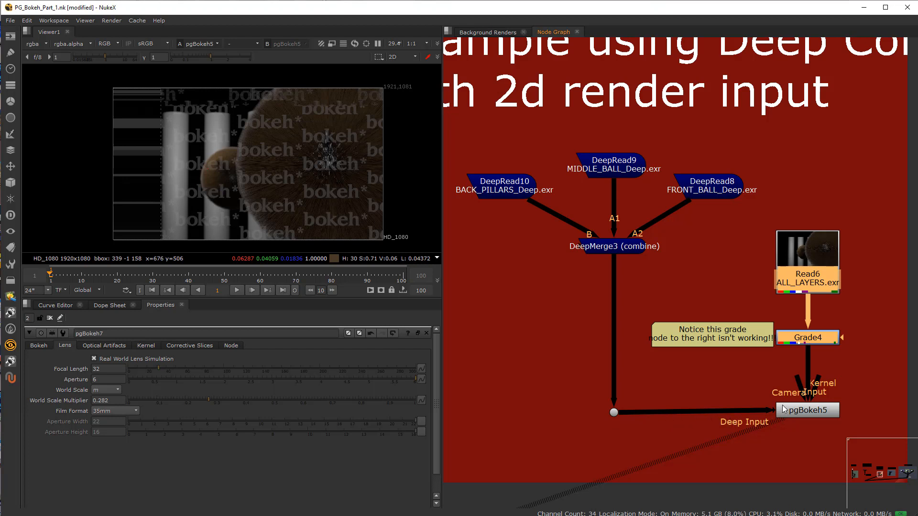
pyautogui.moveTo(762, 219); pyautogui.dragTo(876, 368)
pyautogui.moveTo(716, 426); pyautogui.dragTo(669, 414, button='middle')
# Step: Open pgBokeh5's lens settings and inspect its defocused hair edge against the pillar up close
pyautogui.click(755, 405)
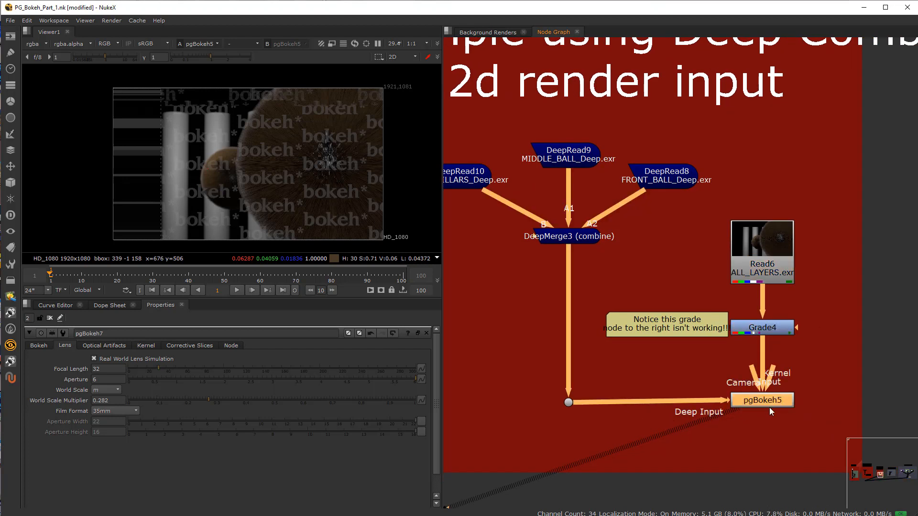
pyautogui.doubleClick(766, 402)
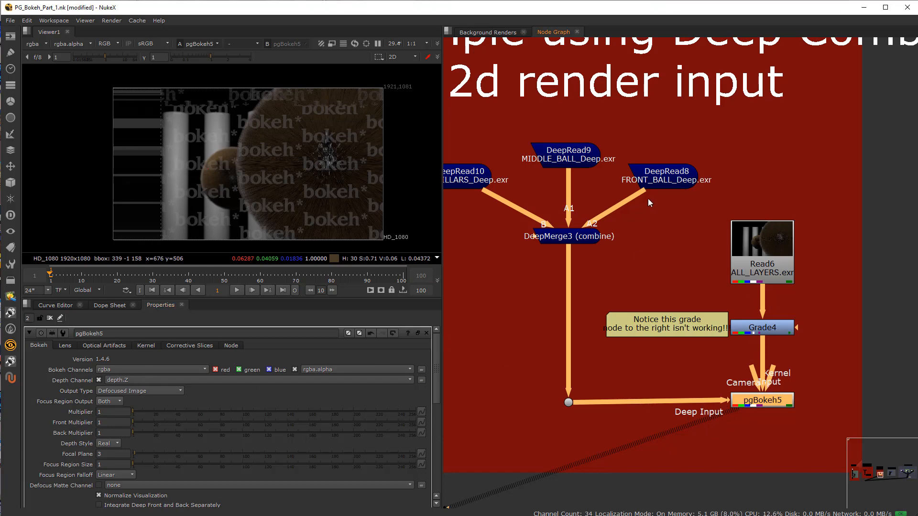
pyautogui.scroll(-6, 641, 213)
pyautogui.moveTo(603, 227); pyautogui.dragTo(618, 261, button='middle')
pyautogui.scroll(7, 618, 261)
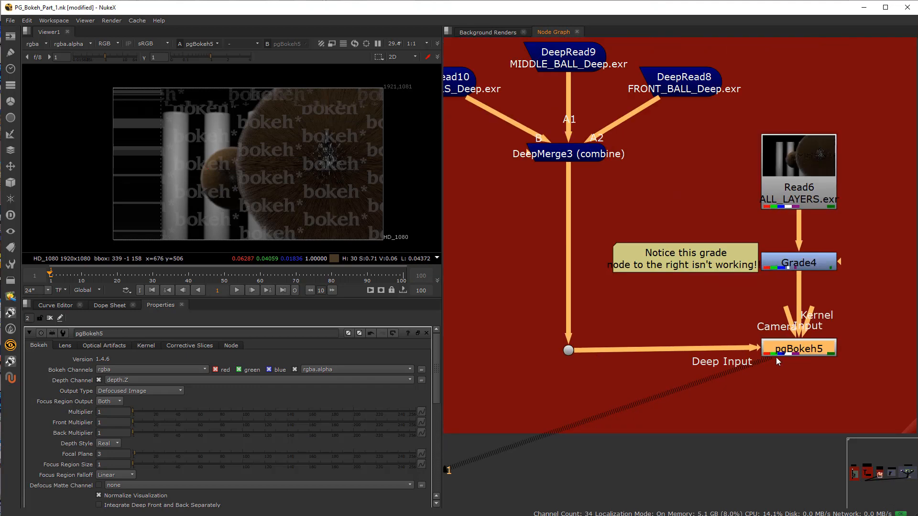
pyautogui.moveTo(775, 357); pyautogui.dragTo(749, 360, button='middle')
pyautogui.click(62, 345)
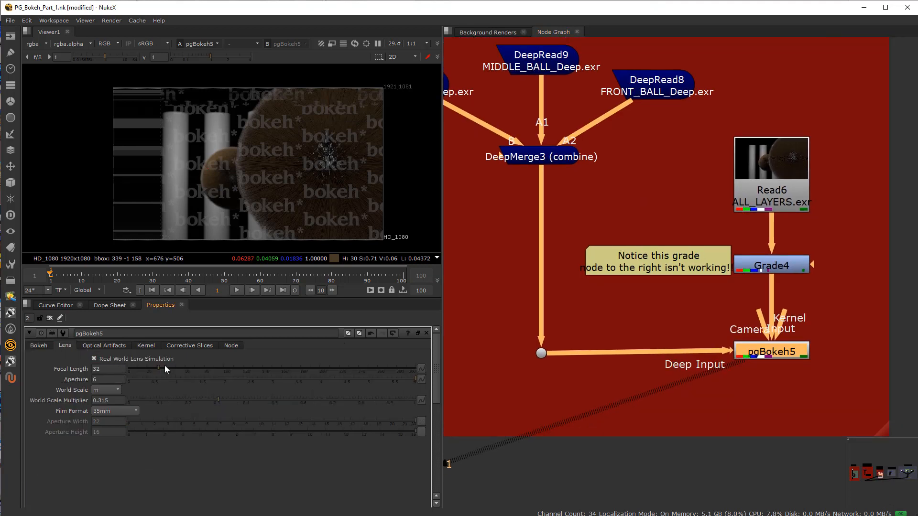
pyautogui.scroll(6, 209, 141)
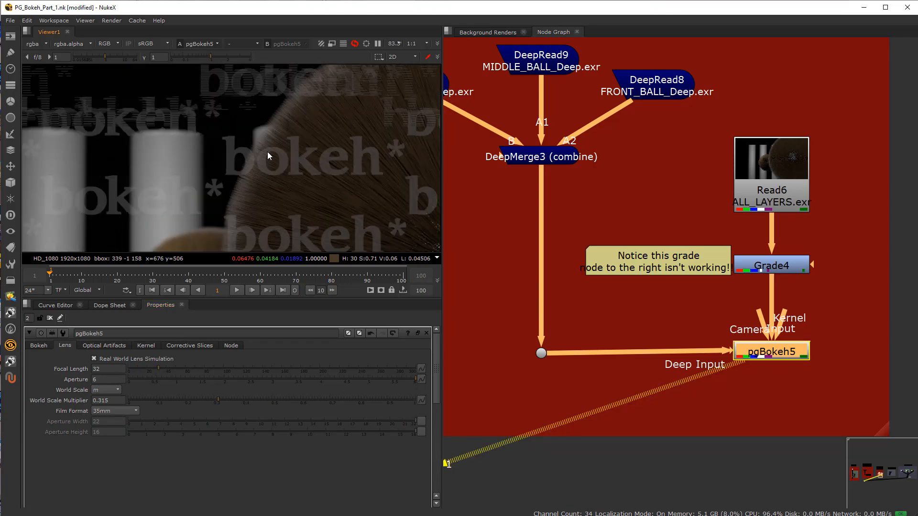
pyautogui.scroll(5, 258, 190)
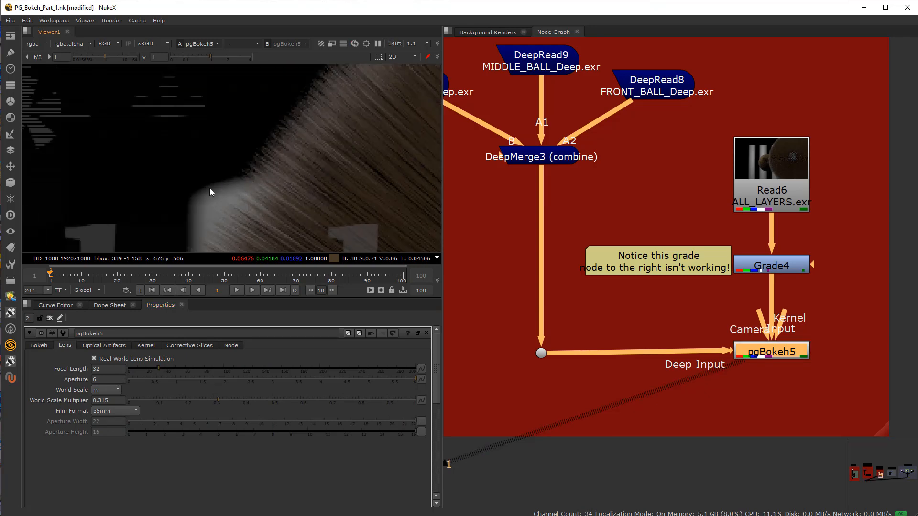
# Step: Toggle pgBokeh5 off and on repeatedly to compare the green-graded input with the defocused result at the hair edge
pyautogui.click(770, 353)
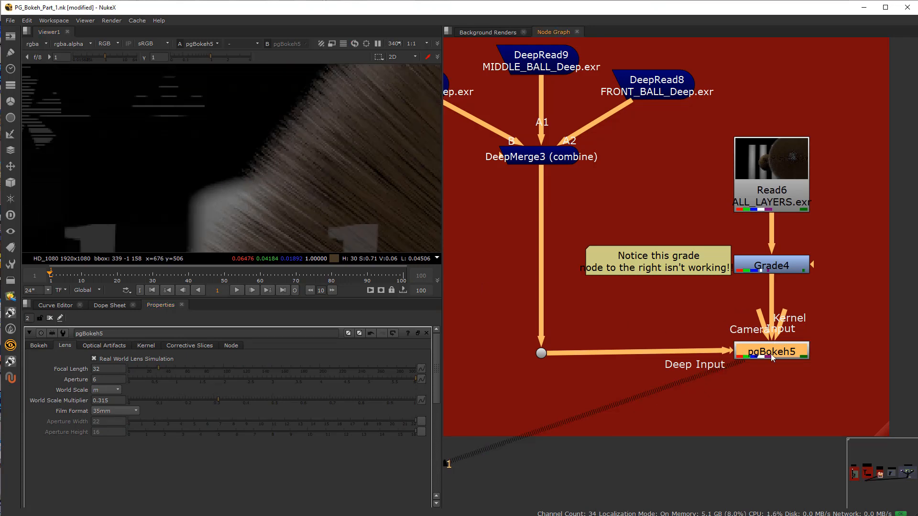
pyautogui.press('d')
pyautogui.press('d')
pyautogui.press('d')
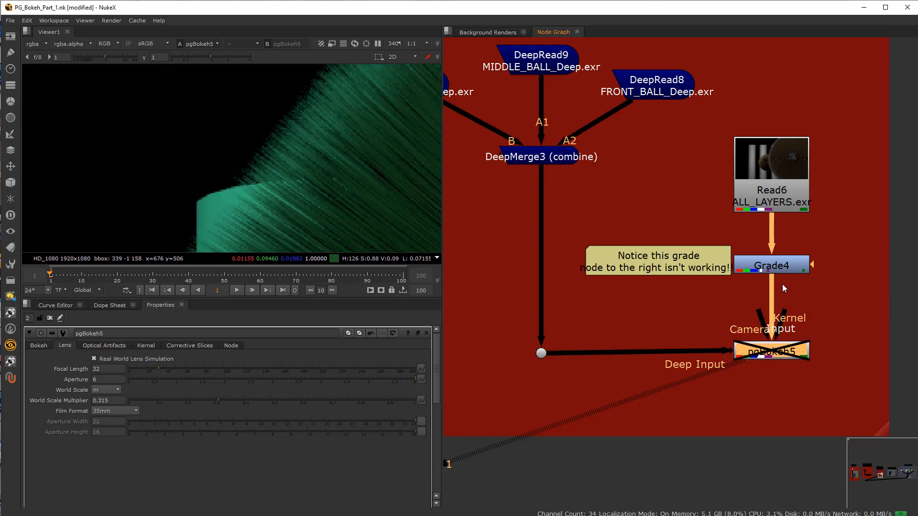
pyautogui.press('d')
pyautogui.press('d')
pyautogui.press('d')
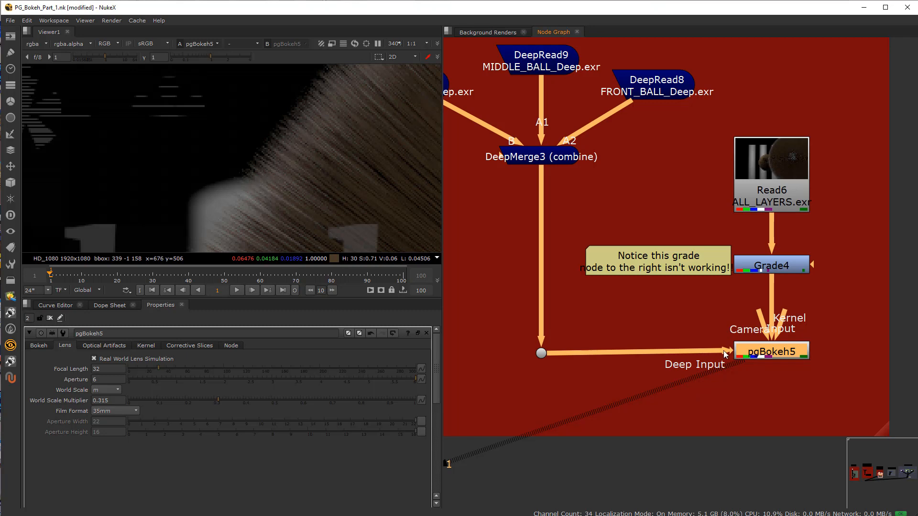
# Step: View the pgBokeh9 result of the deep combine into 2D input setup at the hair edge
pyautogui.scroll(-9, 721, 351)
pyautogui.moveTo(549, 423); pyautogui.dragTo(652, 377, button='middle')
pyautogui.scroll(2, 650, 334)
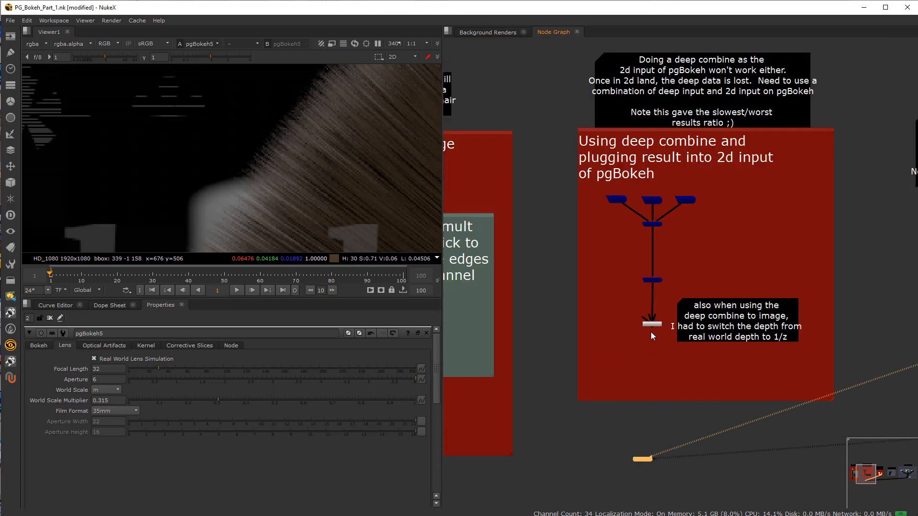
pyautogui.click(651, 325)
pyautogui.press('1')
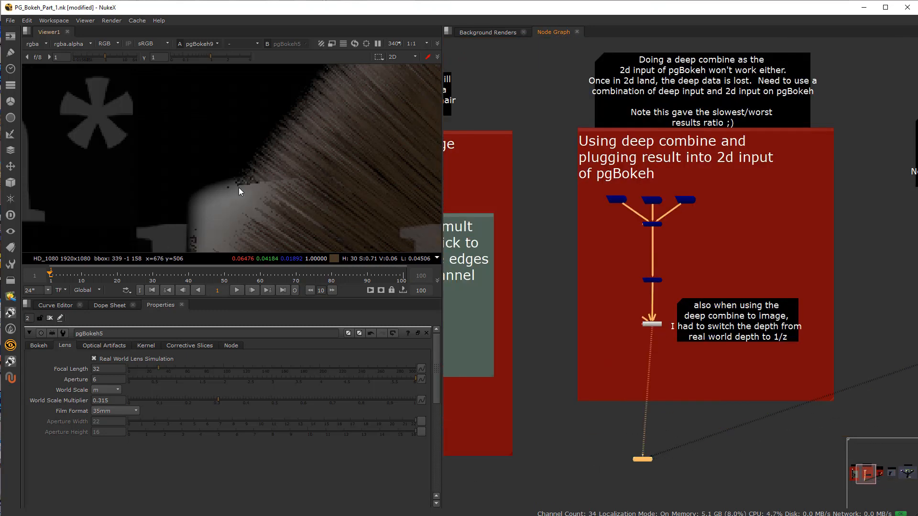
# Step: View the pgBokeh7 result of the standard 2D image and depth setup and switch between the stored views to compare hair edges
pyautogui.moveTo(533, 384); pyautogui.dragTo(719, 317, button='middle')
pyautogui.click(539, 340)
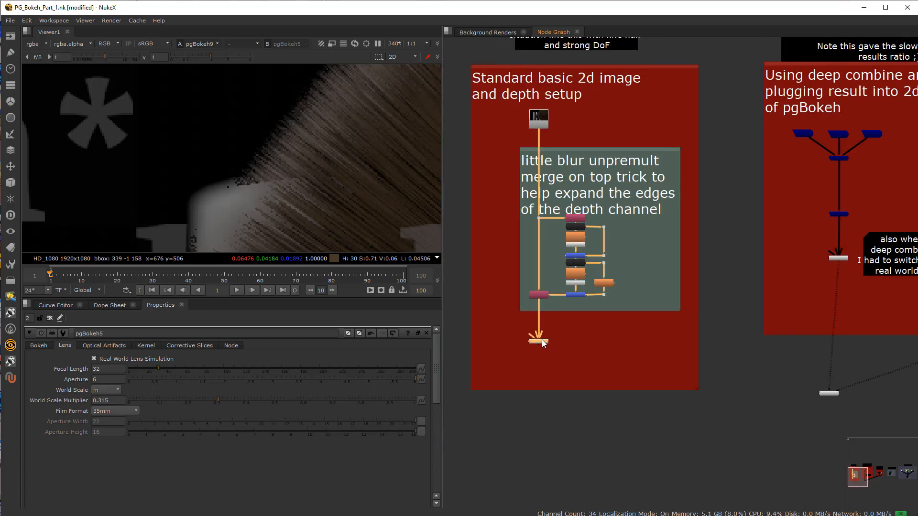
pyautogui.press('1')
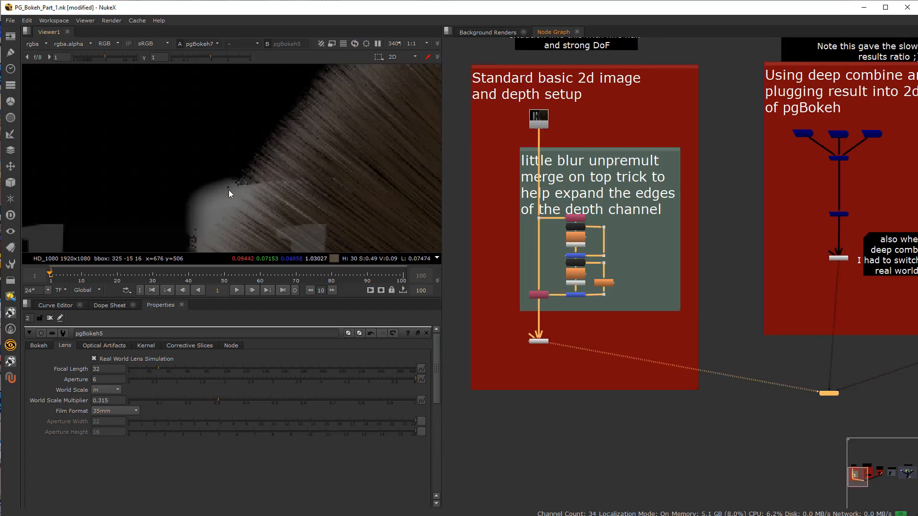
pyautogui.press('1')
pyautogui.press('2')
pyautogui.press('3')
pyautogui.press('2')
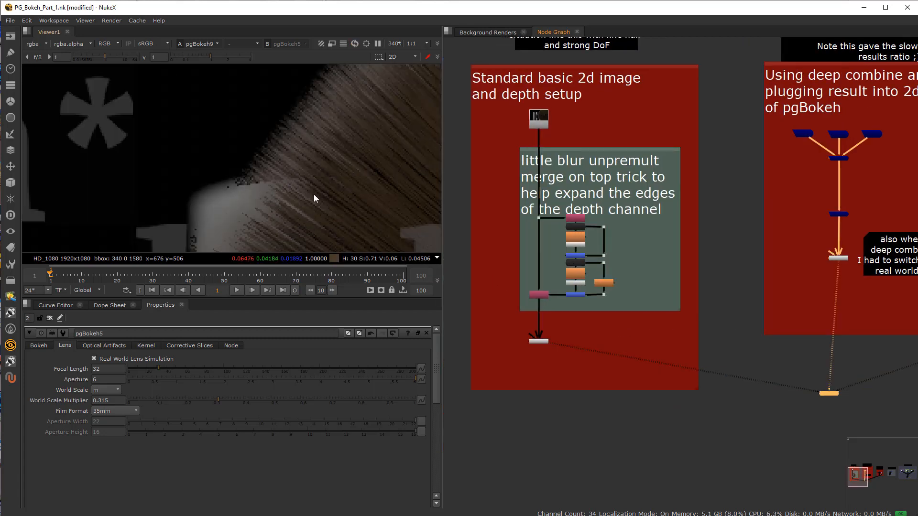
# Step: Select the nodes of the Deep Combine with 2D render input example, deselect them, and move DeepRead10 outward from DeepMerge3
pyautogui.scroll(-3, 687, 284)
pyautogui.scroll(10, 771, 286)
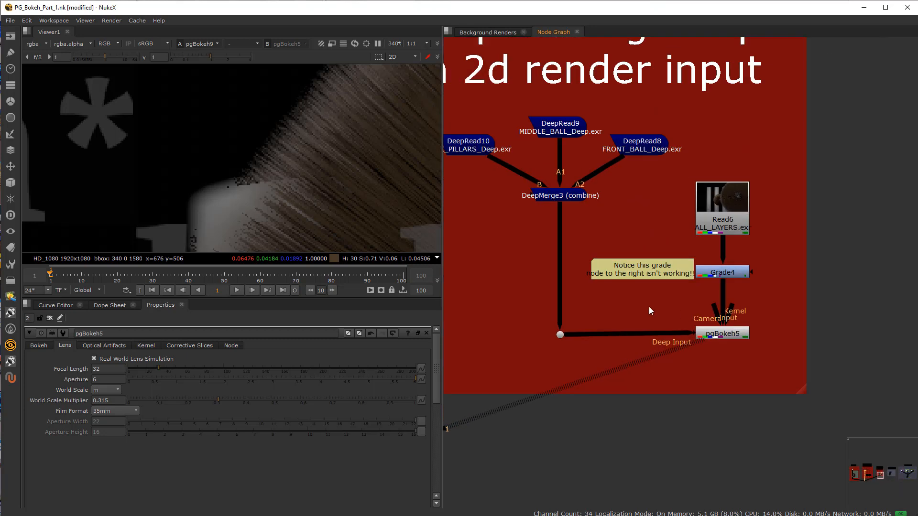
pyautogui.scroll(-2, 667, 336)
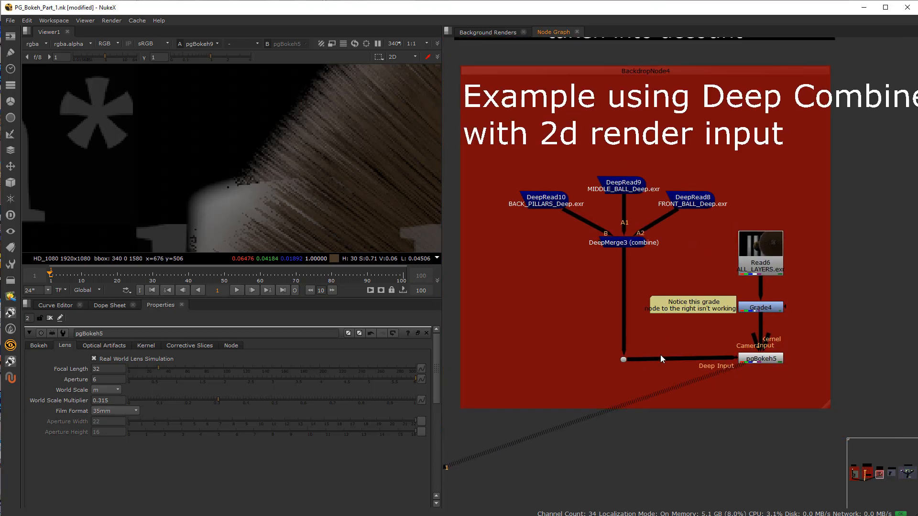
pyautogui.moveTo(515, 170); pyautogui.dragTo(809, 368)
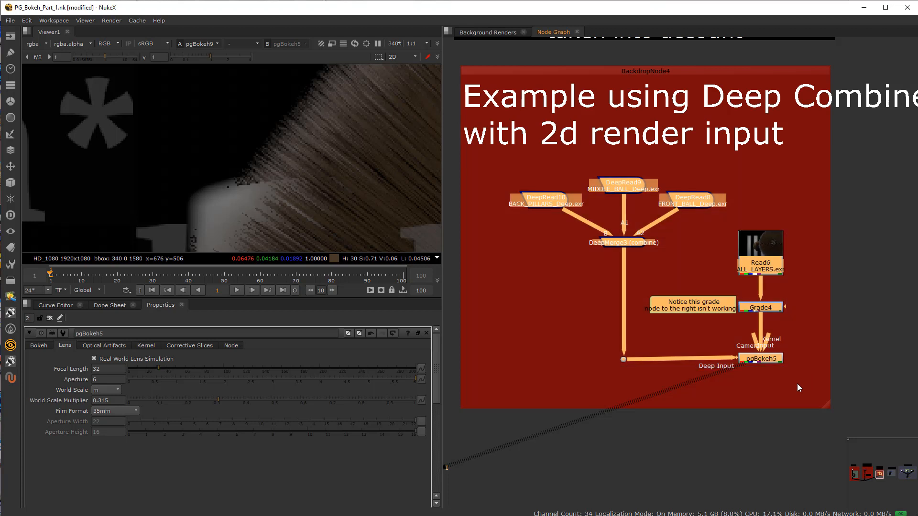
pyautogui.click(796, 389)
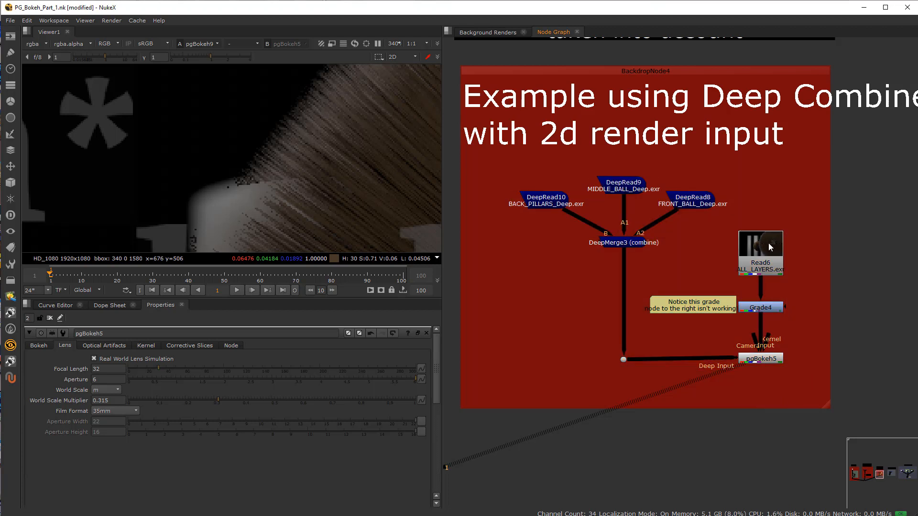
pyautogui.moveTo(768, 255)
pyautogui.mouseDown()
pyautogui.moveTo(803, 230)
pyautogui.moveTo(792, 256)
pyautogui.moveTo(769, 256)
pyautogui.mouseUp()
pyautogui.moveTo(546, 200); pyautogui.dragTo(524, 189)
pyautogui.click(487, 345)
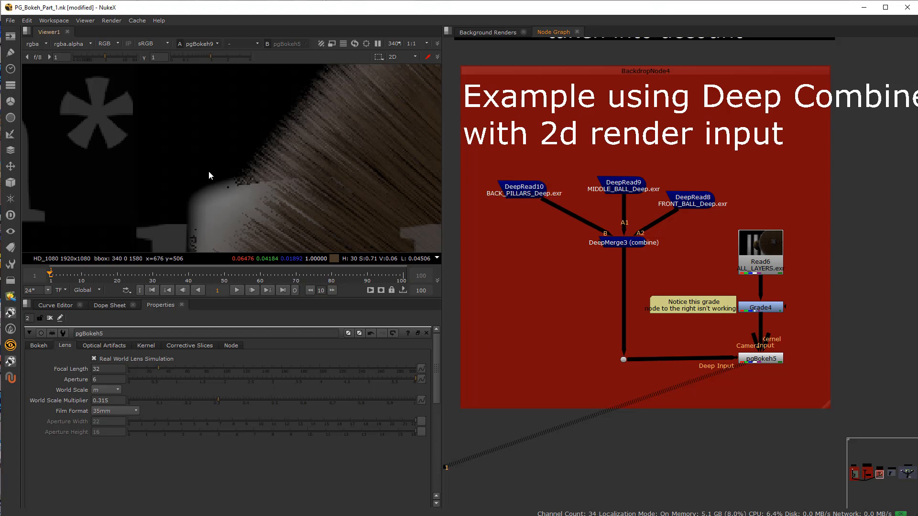
# Step: Try placing a DeepColorCorrect node beside the pipe below DeepMerge3, and delete it
pyautogui.click(10, 215)
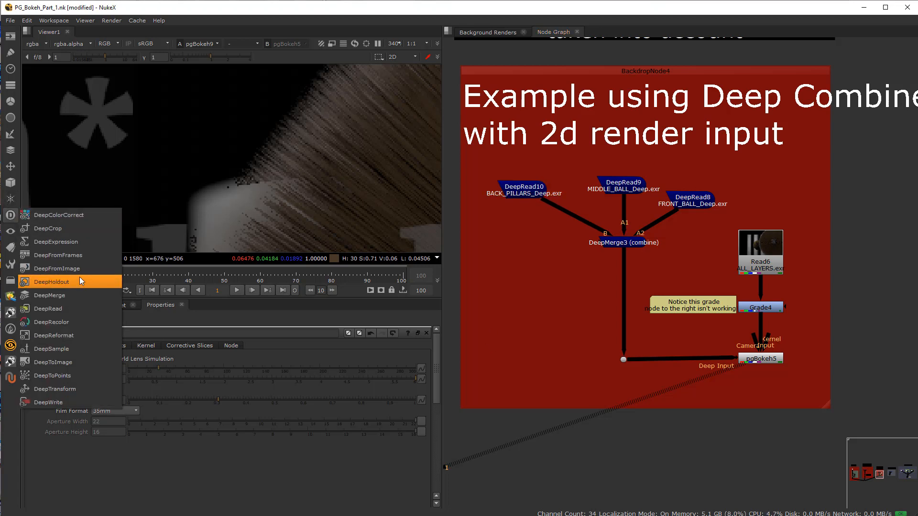
pyautogui.click(79, 216)
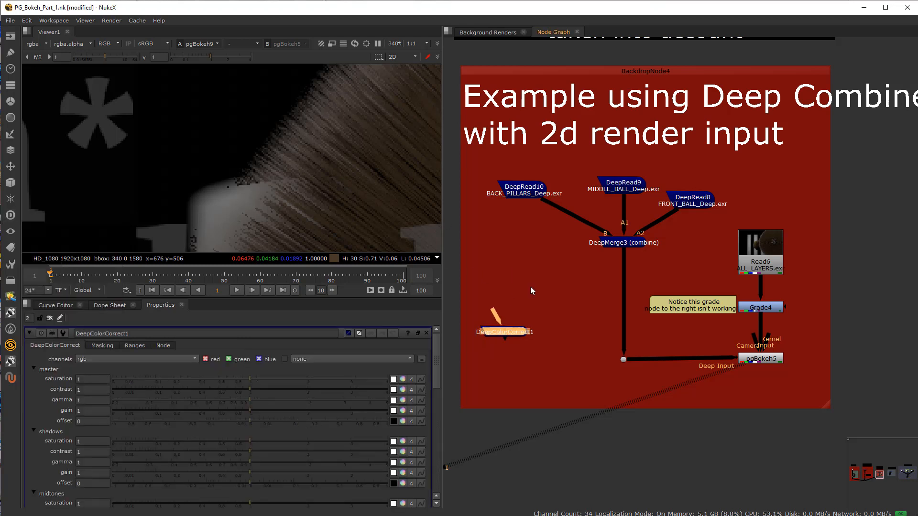
pyautogui.moveTo(505, 332); pyautogui.dragTo(582, 300)
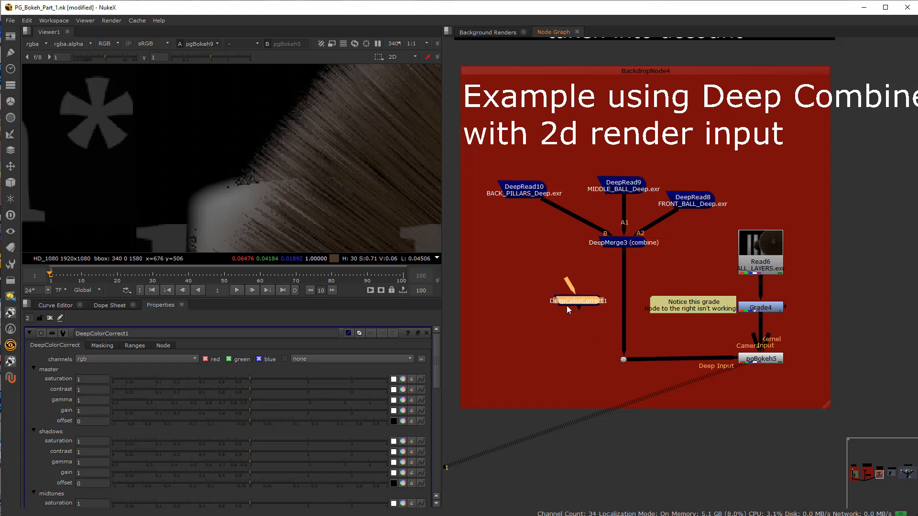
pyautogui.moveTo(569, 302)
pyautogui.mouseDown()
pyautogui.moveTo(605, 285)
pyautogui.moveTo(553, 299)
pyautogui.mouseUp()
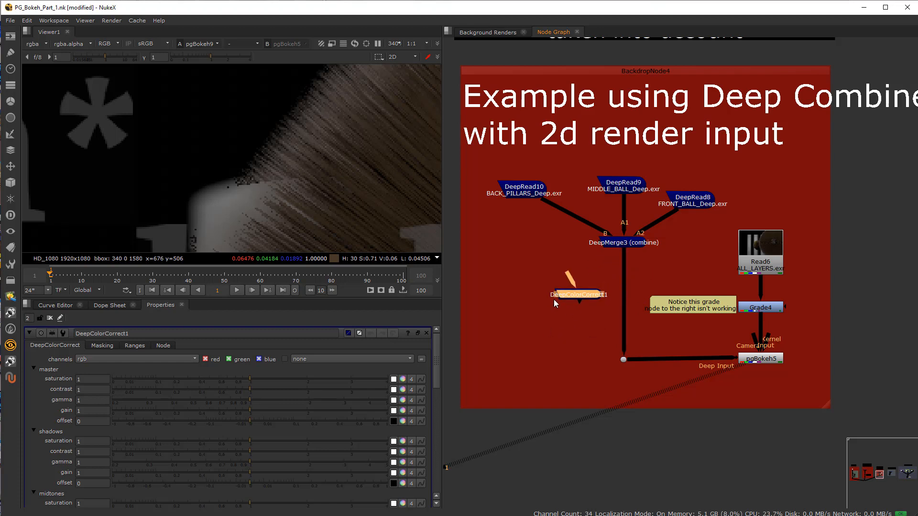
pyautogui.moveTo(727, 216); pyautogui.dragTo(812, 336)
pyautogui.click(552, 301)
pyautogui.press('Delete')
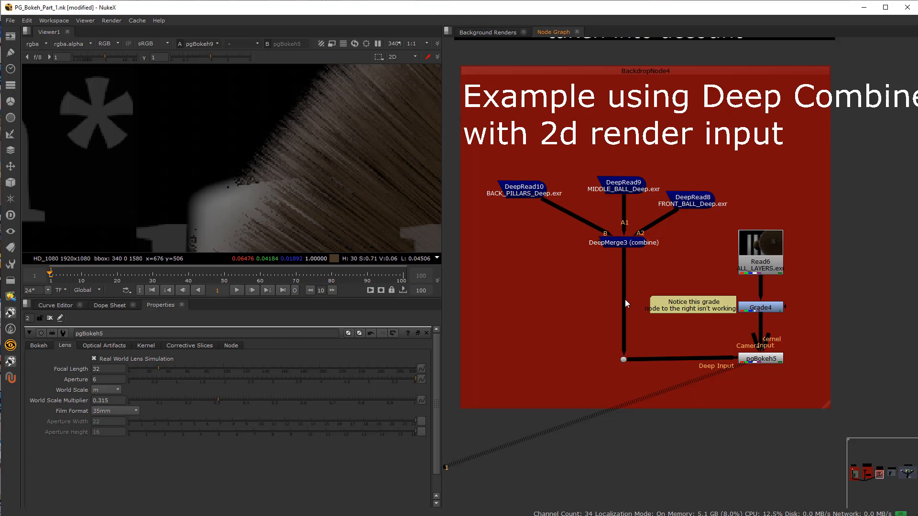
# Step: Compare the DeepToImage4 setup feeding pgBokeh9 with the deep combine and 2D render setup feeding pgBokeh5
pyautogui.scroll(-3, 588, 315)
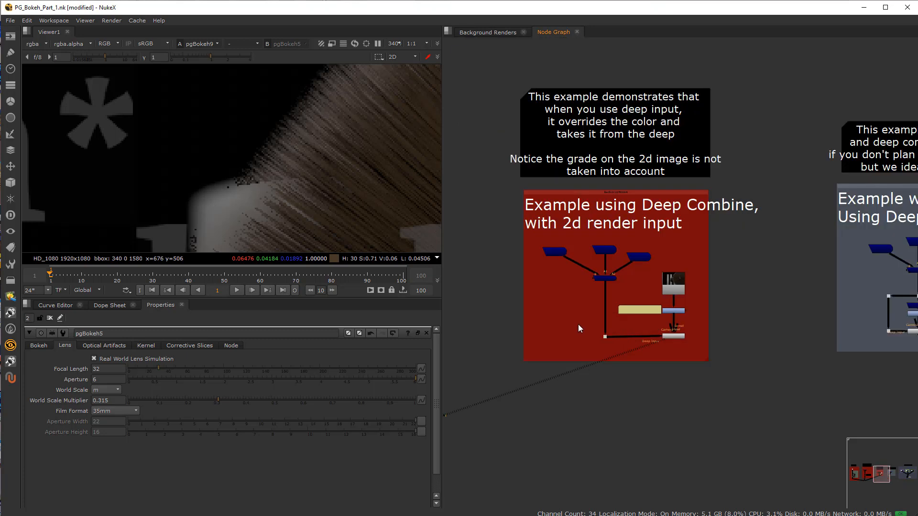
pyautogui.moveTo(524, 371); pyautogui.dragTo(793, 329, button='middle')
pyautogui.scroll(-3, 793, 329)
pyautogui.scroll(8, 648, 293)
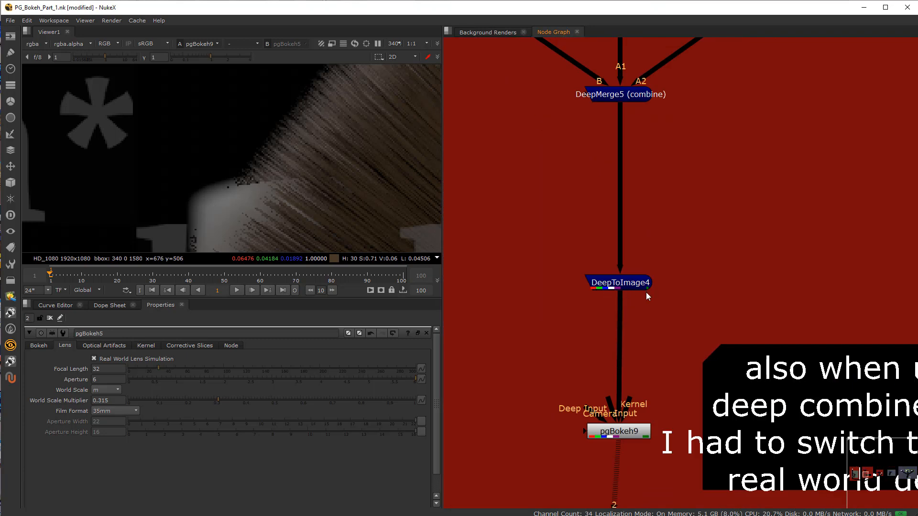
pyautogui.scroll(-8, 671, 295)
pyautogui.moveTo(749, 295); pyautogui.dragTo(469, 297, button='middle')
pyautogui.scroll(8, 664, 330)
pyautogui.moveTo(684, 349); pyautogui.dragTo(599, 330, button='middle')
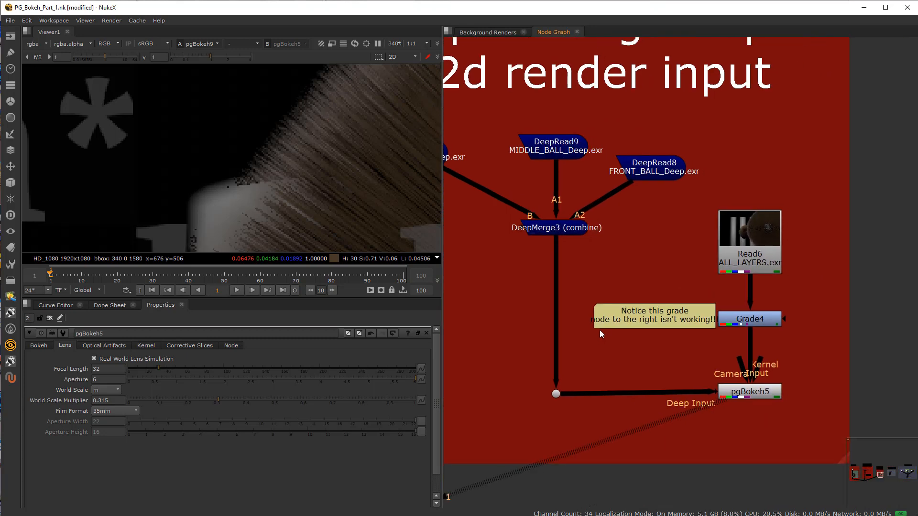
pyautogui.scroll(-2, 616, 336)
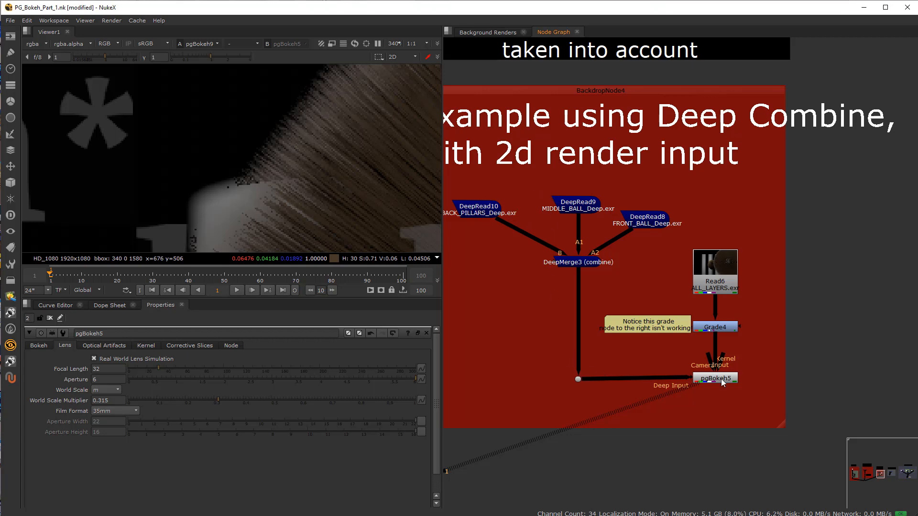
# Step: Go to the Deep to Image input example and select its Grade6 and DeepToImage2 nodes
pyautogui.scroll(-5, 734, 398)
pyautogui.moveTo(736, 397); pyautogui.dragTo(477, 387, button='middle')
pyautogui.scroll(2, 701, 386)
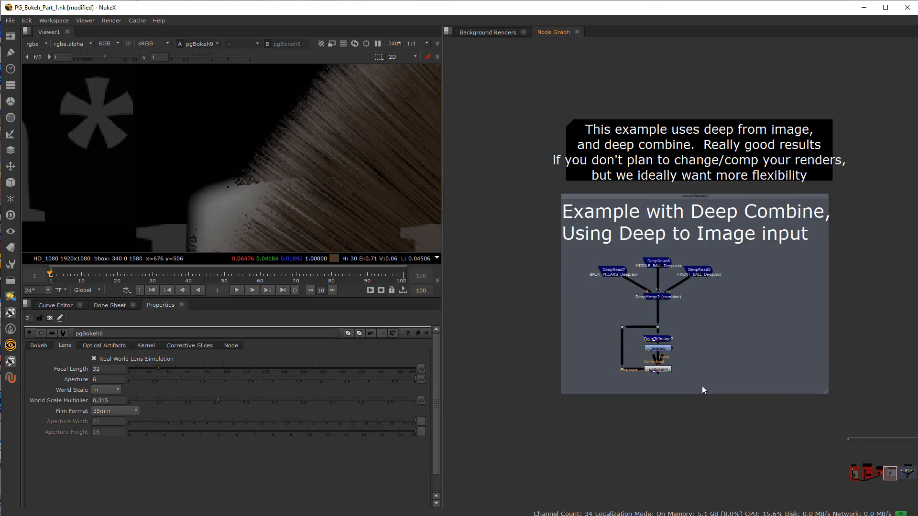
pyautogui.scroll(3, 702, 386)
pyautogui.click(663, 348)
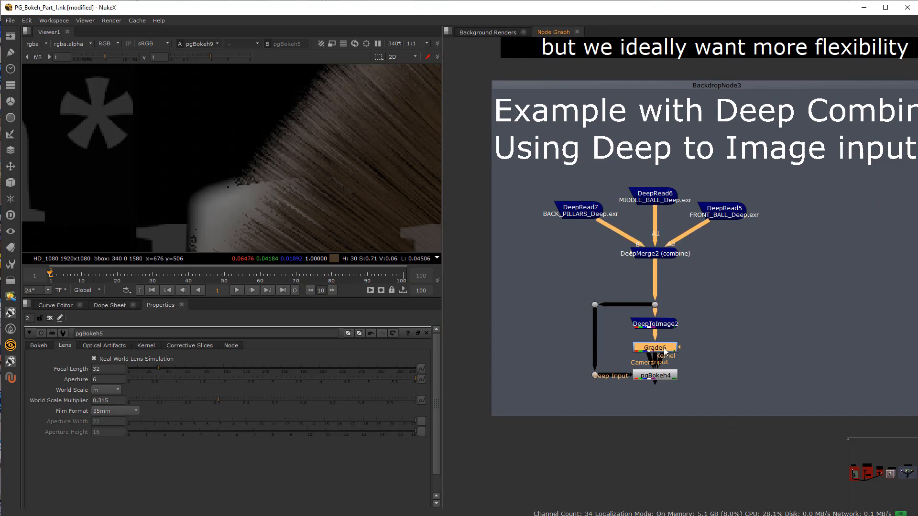
pyautogui.scroll(4, 687, 329)
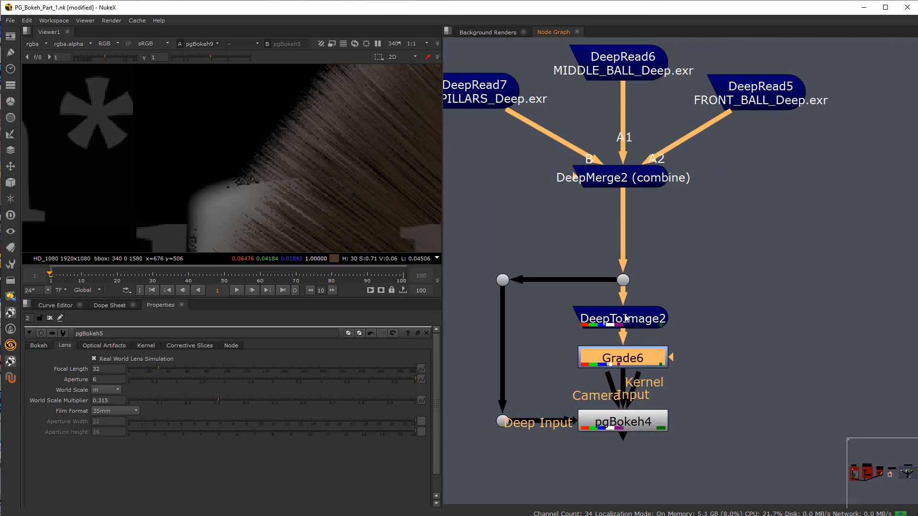
pyautogui.click(625, 317)
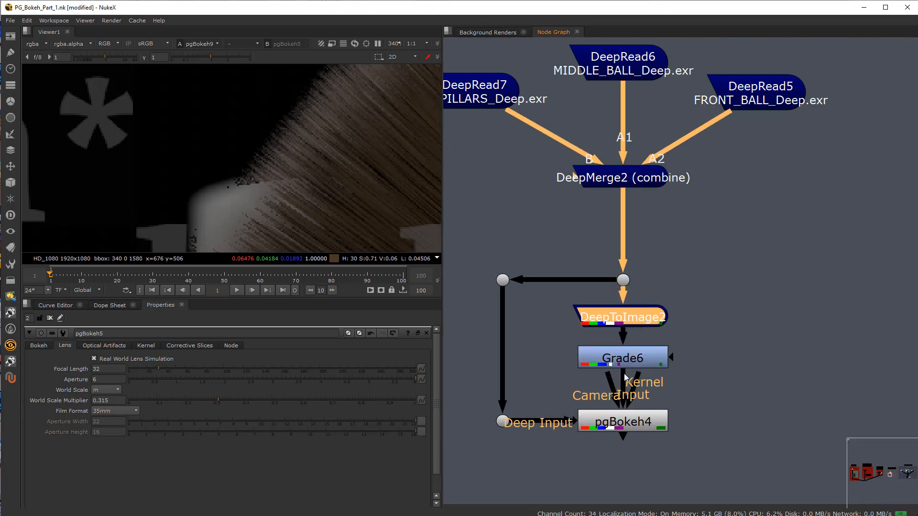
# Step: Compare how pgBokeh5 is wired in the 2D render input example with how pgBokeh4 is wired in the Deep to Image example
pyautogui.scroll(-4, 726, 349)
pyautogui.moveTo(762, 390); pyautogui.dragTo(913, 385, button='middle')
pyautogui.moveTo(600, 376); pyautogui.dragTo(733, 353, button='middle')
pyautogui.scroll(-2, 734, 353)
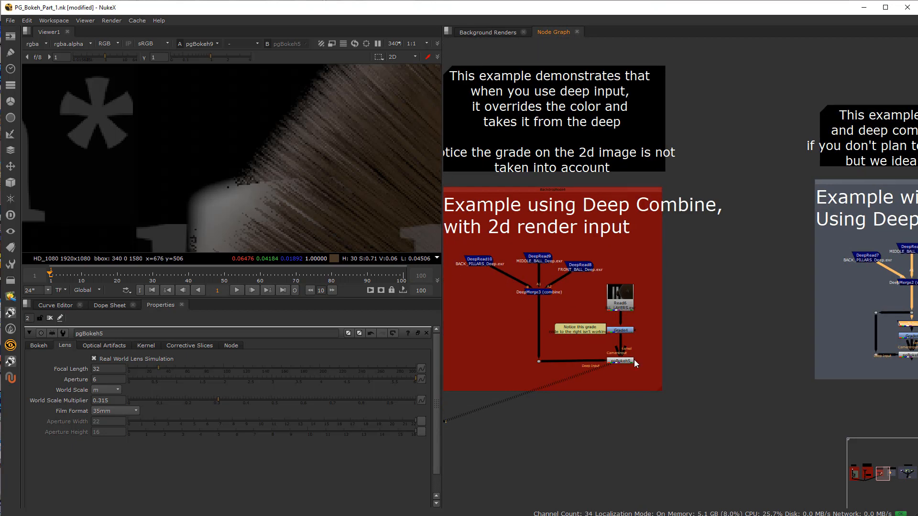
pyautogui.scroll(4, 630, 359)
pyautogui.scroll(-3, 752, 350)
pyautogui.moveTo(844, 357); pyautogui.dragTo(568, 347, button='middle')
pyautogui.scroll(5, 783, 326)
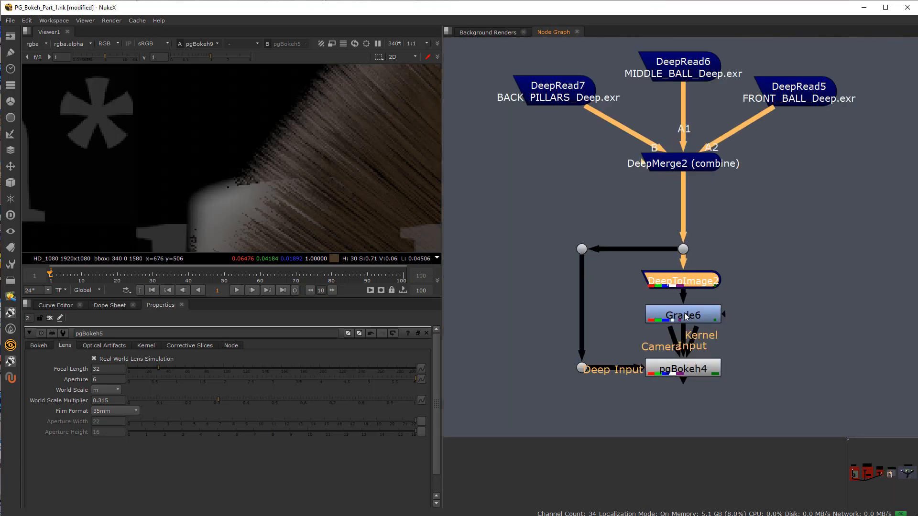
# Step: View the pgBokeh4 result and examine its defocused pillars and hair ball at 100% zoom
pyautogui.click(685, 316)
pyautogui.click(687, 372)
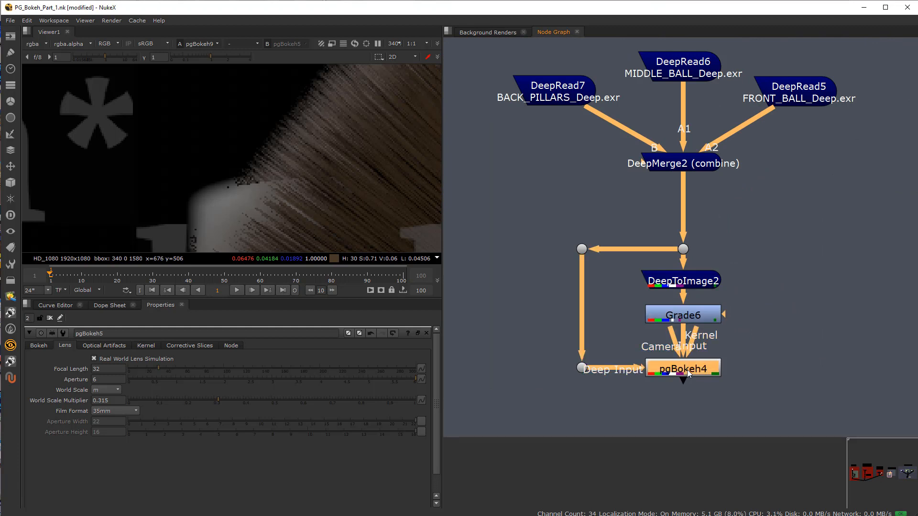
pyautogui.press('1')
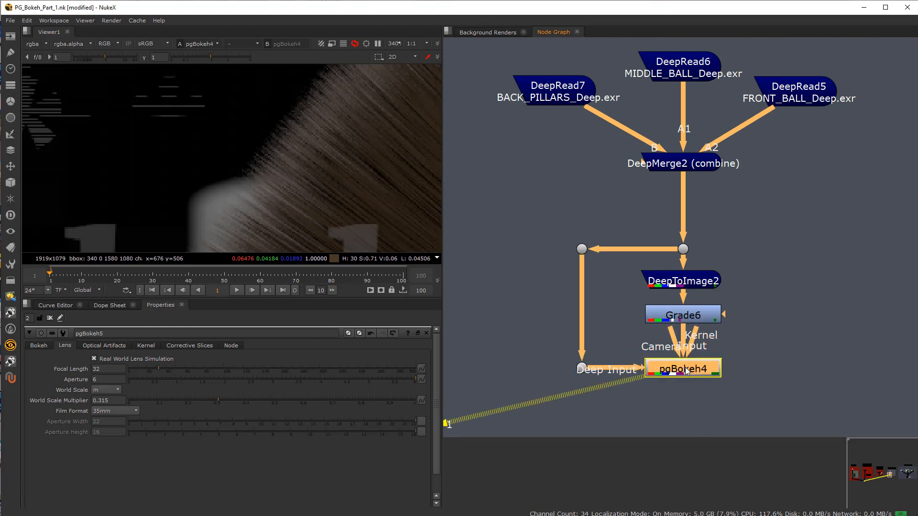
pyautogui.scroll(-7, 300, 172)
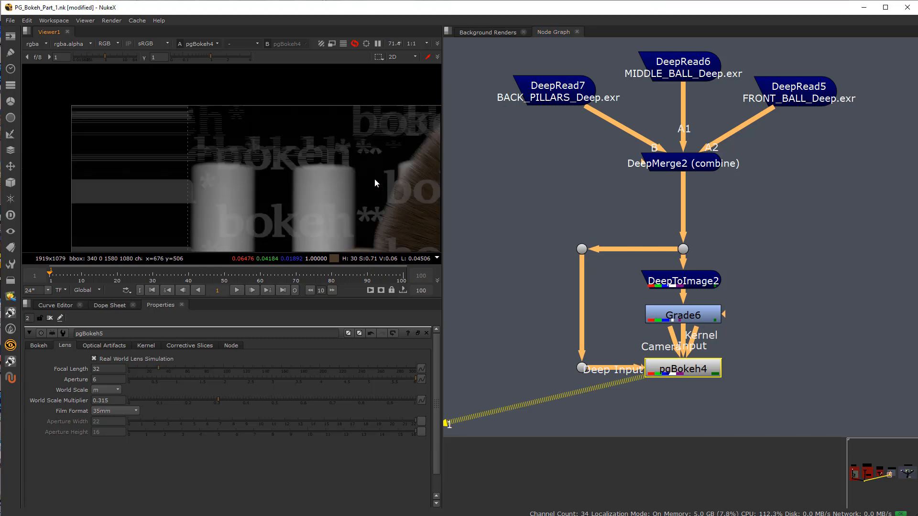
pyautogui.scroll(2, 311, 168)
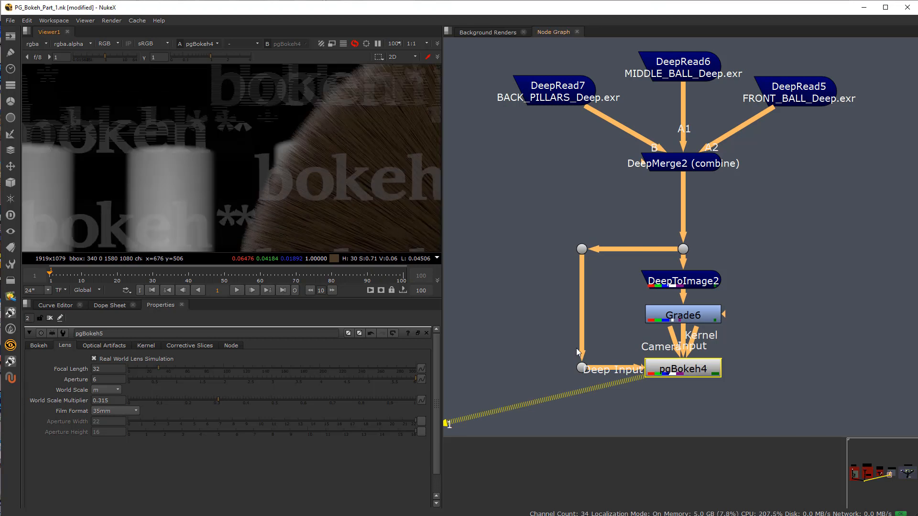
# Step: Move DeepToImage2 slightly up from Grade6, and view the Grade6 output and the pgBokeh4 result to compare the red grade
pyautogui.moveTo(679, 287); pyautogui.dragTo(679, 277)
pyautogui.moveTo(683, 317)
pyautogui.mouseDown()
pyautogui.moveTo(683, 309)
pyautogui.moveTo(686, 315)
pyautogui.mouseUp()
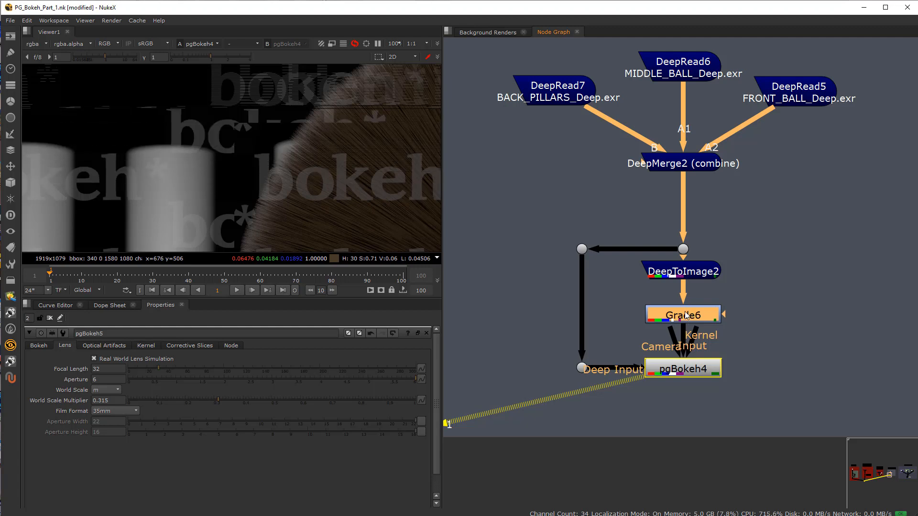
pyautogui.press('1')
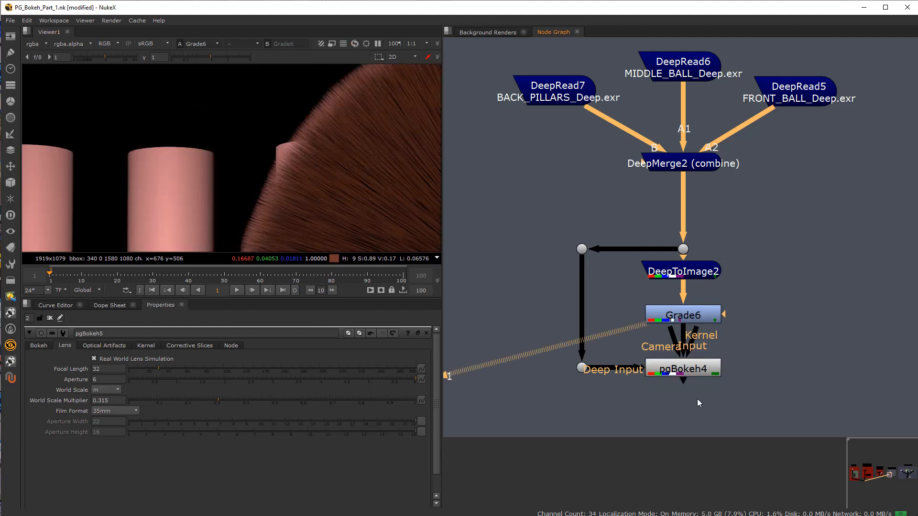
pyautogui.press('1')
pyautogui.click(699, 323)
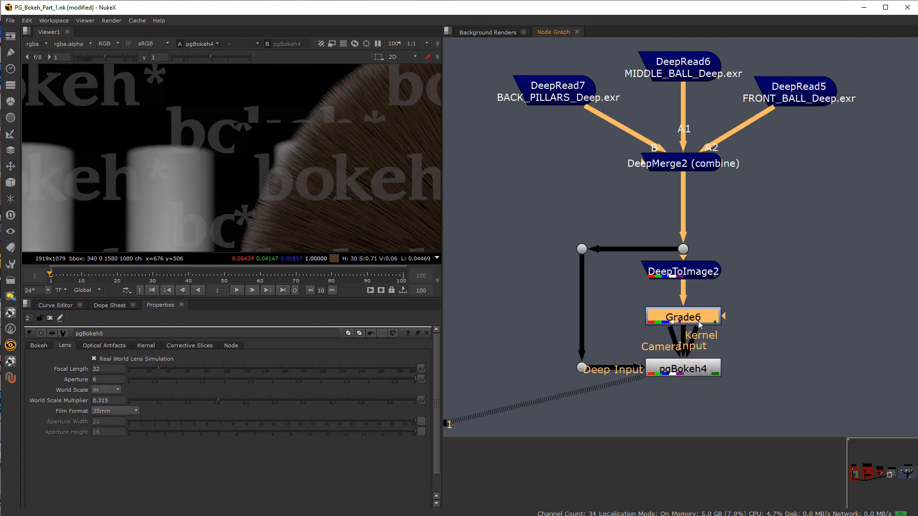
# Step: Move DeepToImage2 slightly closer to Grade6, and go to the more realistic comp workflow example
pyautogui.moveTo(683, 271); pyautogui.dragTo(684, 275)
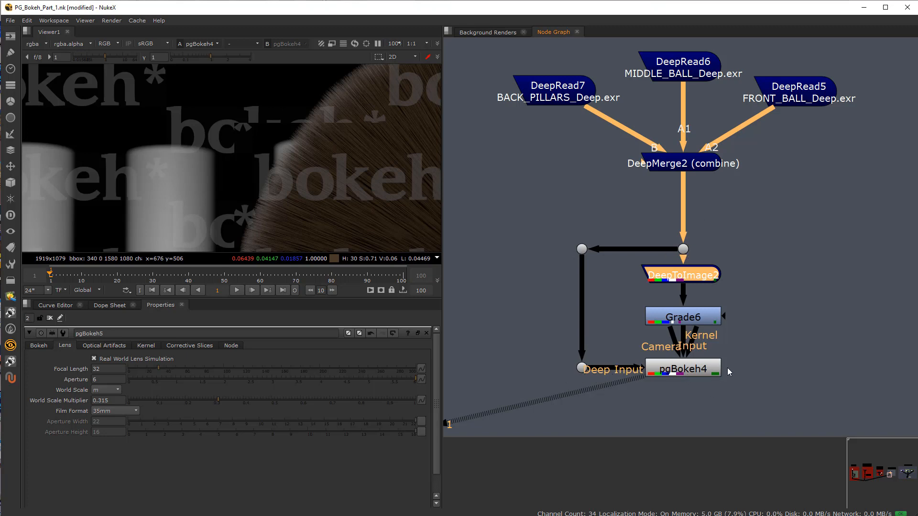
pyautogui.scroll(-5, 727, 368)
pyautogui.moveTo(758, 352); pyautogui.dragTo(455, 366, button='middle')
pyautogui.moveTo(766, 318); pyautogui.dragTo(603, 314, button='middle')
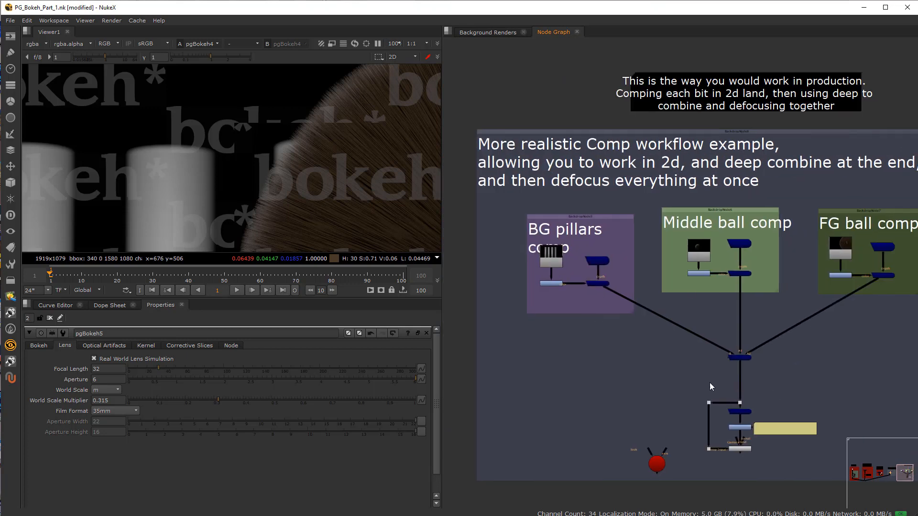
# Step: Examine the overall layout of the realistic comp workflow example, selecting all of its nodes and clearing the selection
pyautogui.scroll(-3, 656, 337)
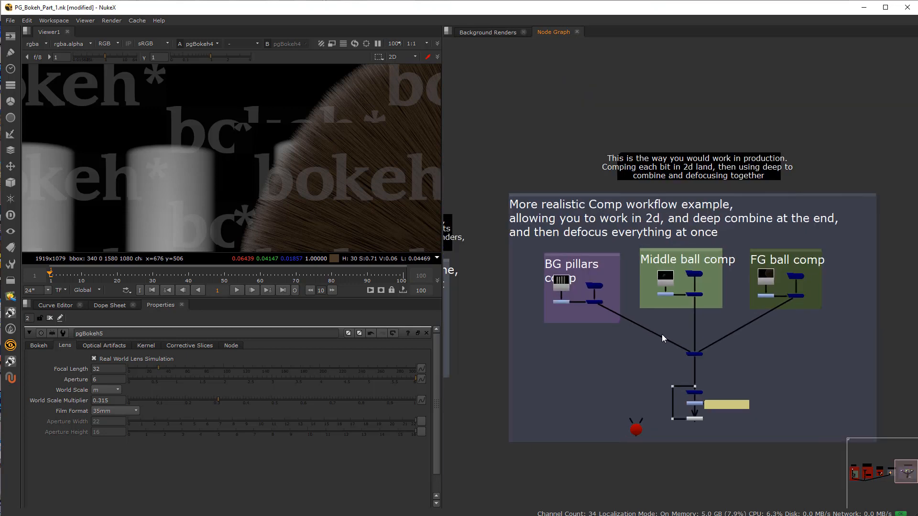
pyautogui.scroll(1, 659, 334)
pyautogui.moveTo(641, 300); pyautogui.dragTo(620, 321, button='middle')
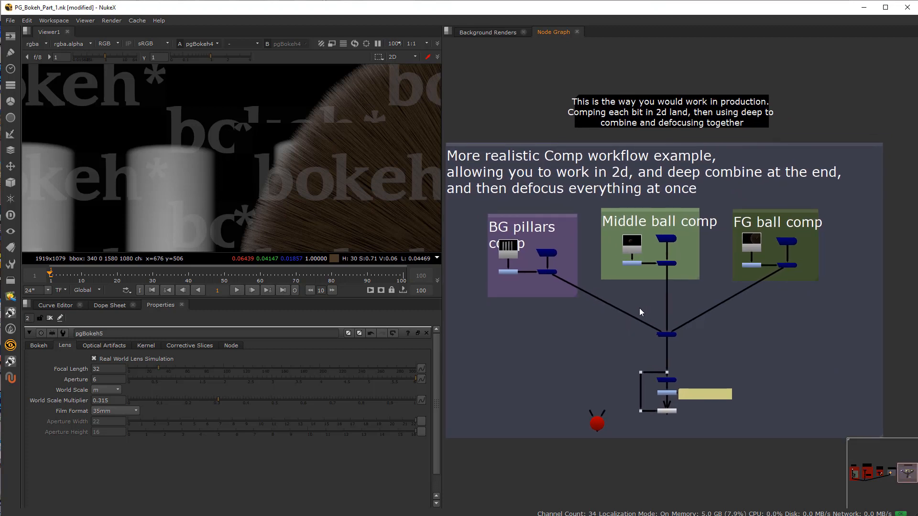
pyautogui.moveTo(569, 363); pyautogui.dragTo(589, 374, button='middle')
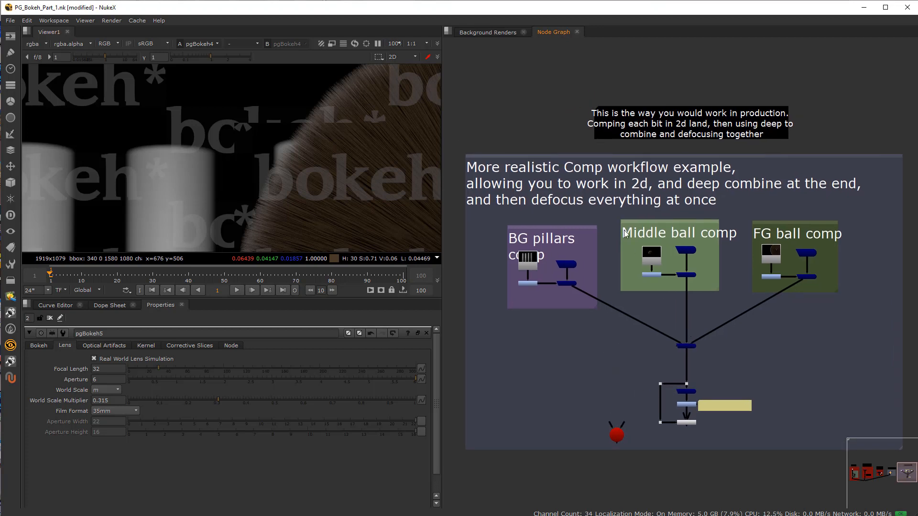
pyautogui.moveTo(464, 92); pyautogui.dragTo(914, 472)
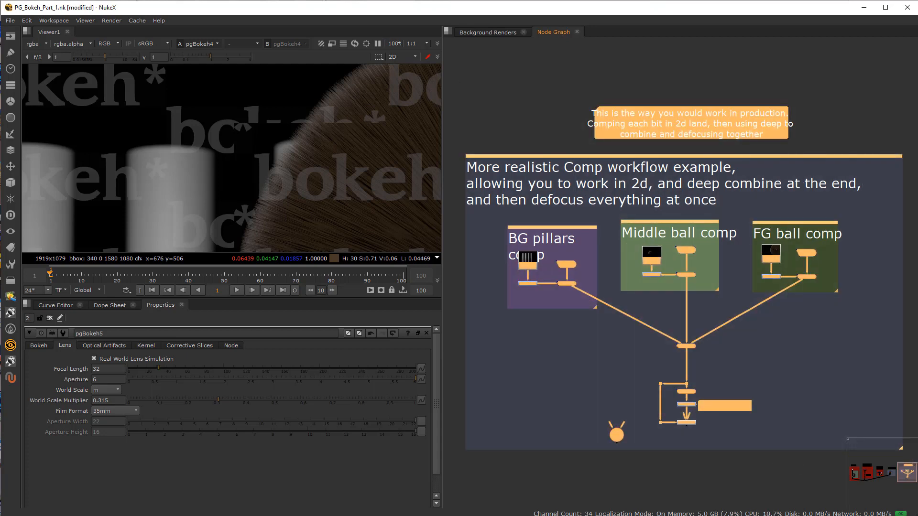
pyautogui.click(774, 451)
pyautogui.scroll(-5, 702, 331)
pyautogui.scroll(4, 700, 340)
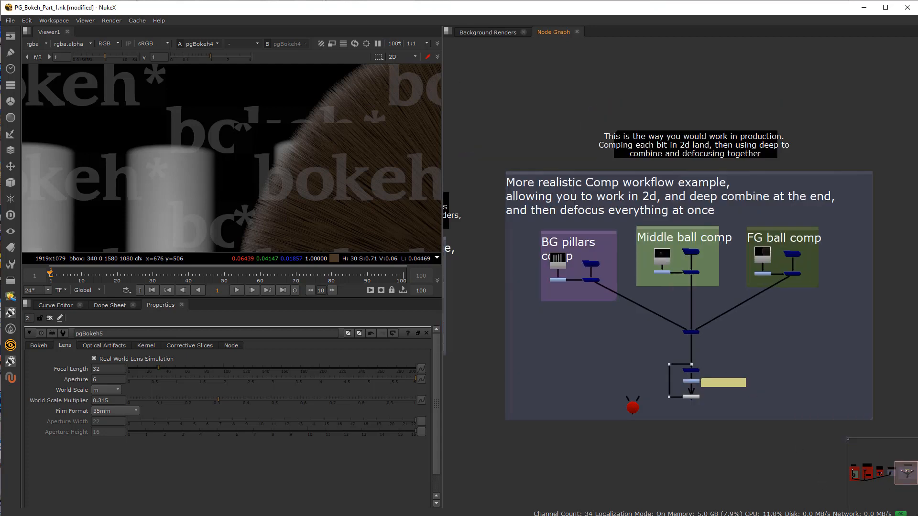
# Step: Go to the BG pillars comp and select its DeepRecolor2 node to inspect its color and depth inputs
pyautogui.scroll(6, 559, 282)
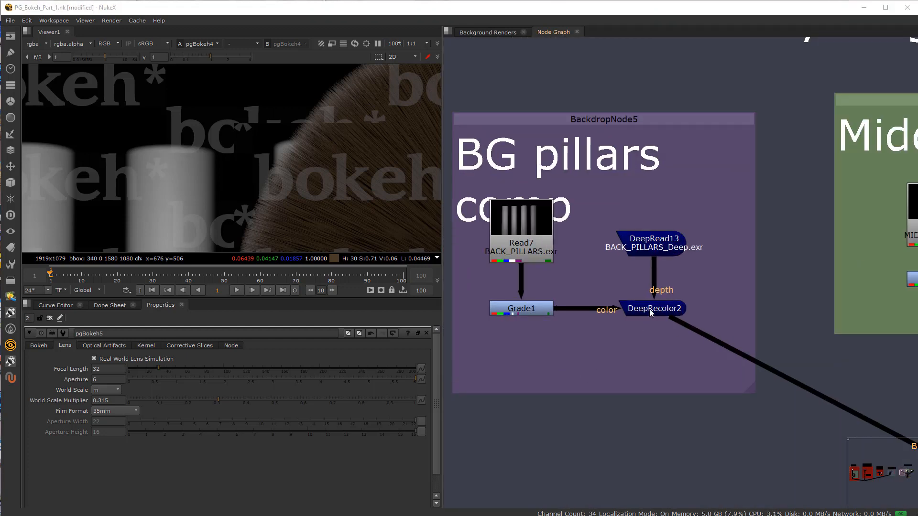
pyautogui.moveTo(649, 308)
pyautogui.mouseDown()
pyautogui.moveTo(656, 324)
pyautogui.moveTo(650, 308)
pyautogui.mouseUp()
pyautogui.click(644, 340)
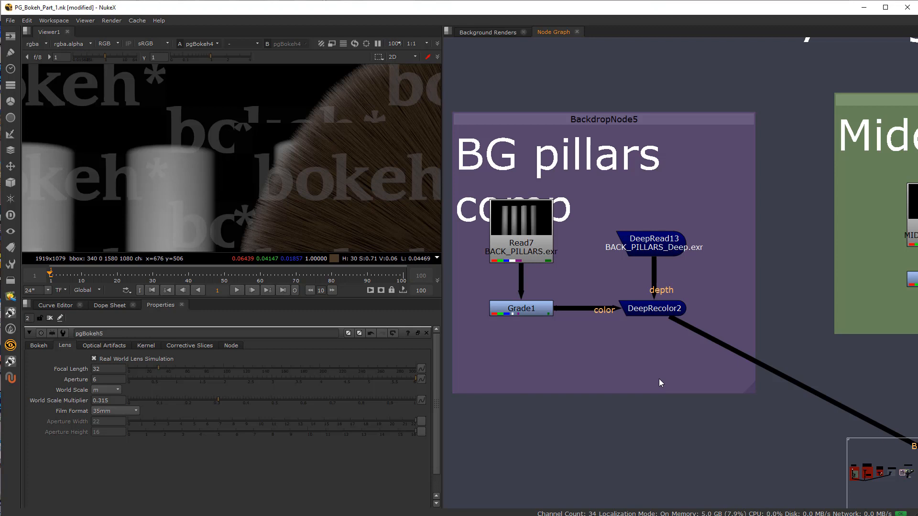
pyautogui.moveTo(606, 272); pyautogui.dragTo(733, 350)
pyautogui.click(616, 270)
pyautogui.click(661, 311)
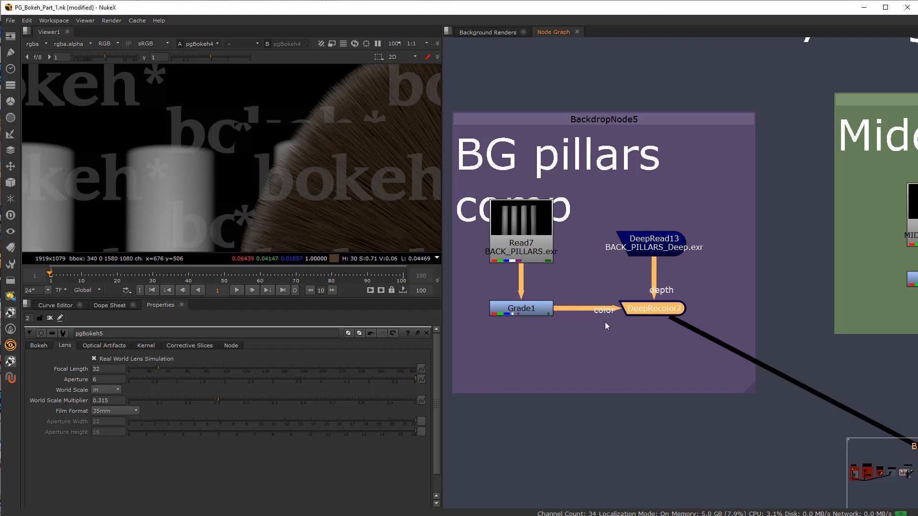
# Step: View the graded pillars from Grade1 and show the whole frame in the viewer
pyautogui.click(535, 259)
pyautogui.click(529, 314)
pyautogui.press('1')
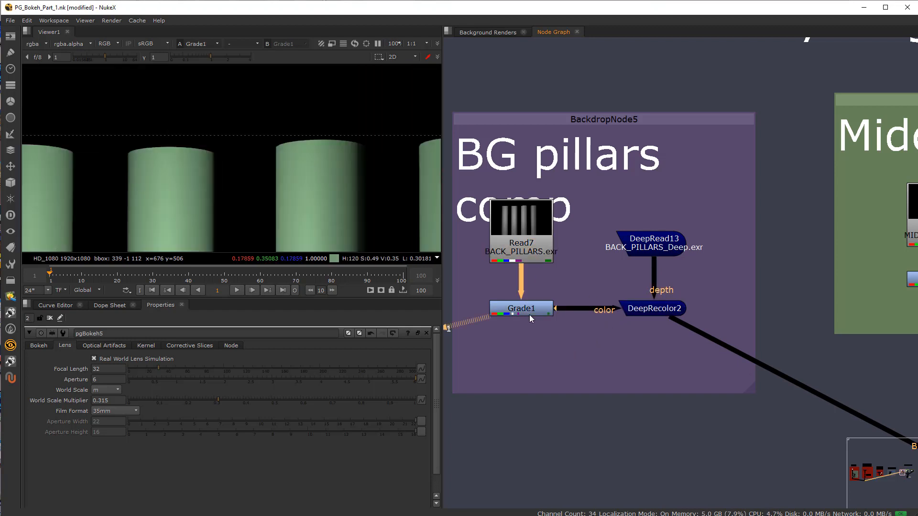
pyautogui.scroll(-2, 256, 144)
pyautogui.scroll(1, 257, 143)
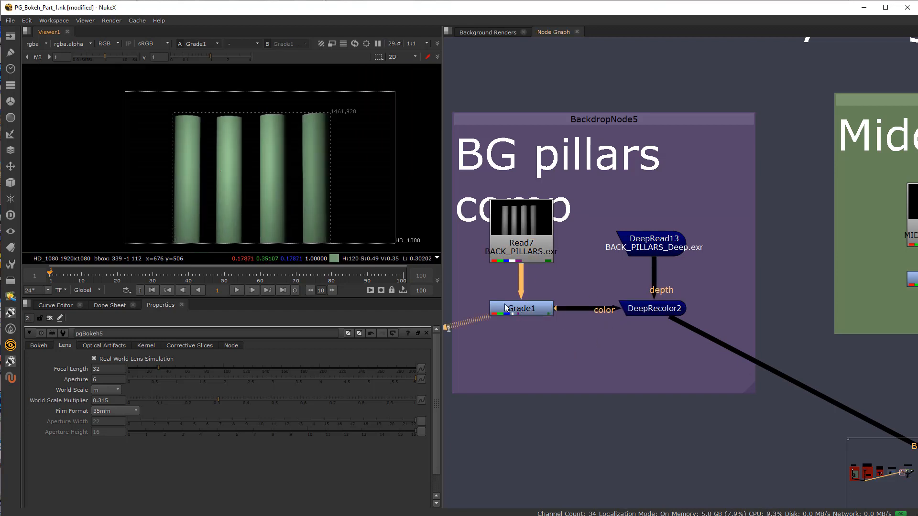
# Step: Trace Grade1 and DeepRead13 into DeepRecolor2, and view the recolored deep pillars
pyautogui.click(505, 316)
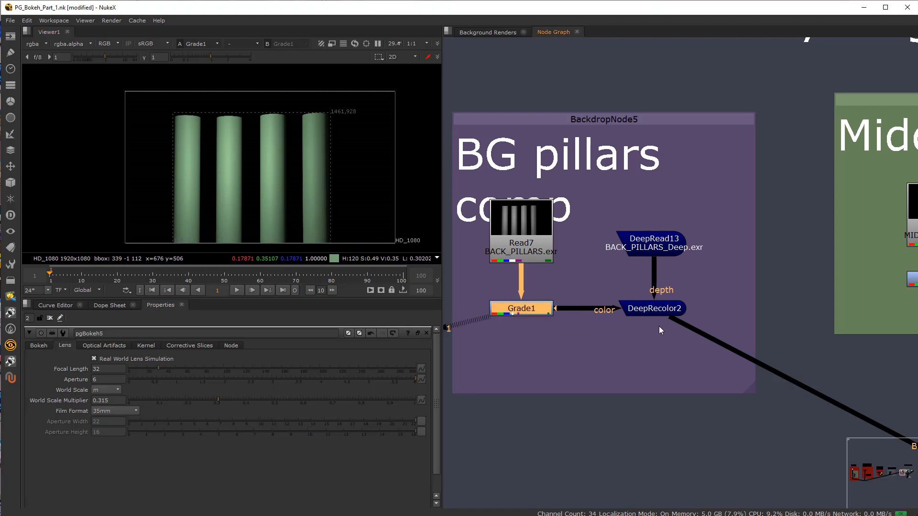
pyautogui.click(664, 316)
pyautogui.click(655, 244)
pyautogui.scroll(3, 635, 268)
pyautogui.moveTo(635, 267); pyautogui.dragTo(702, 257, button='middle')
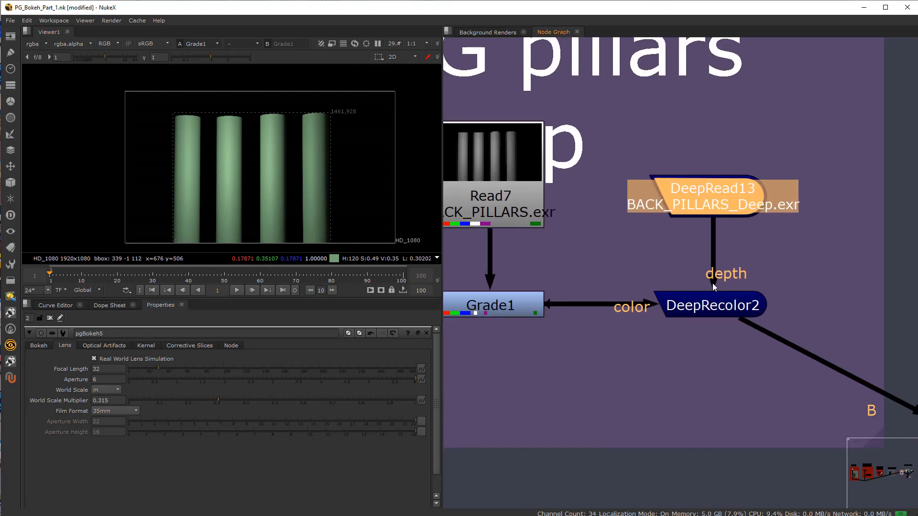
pyautogui.click(712, 302)
pyautogui.press('1')
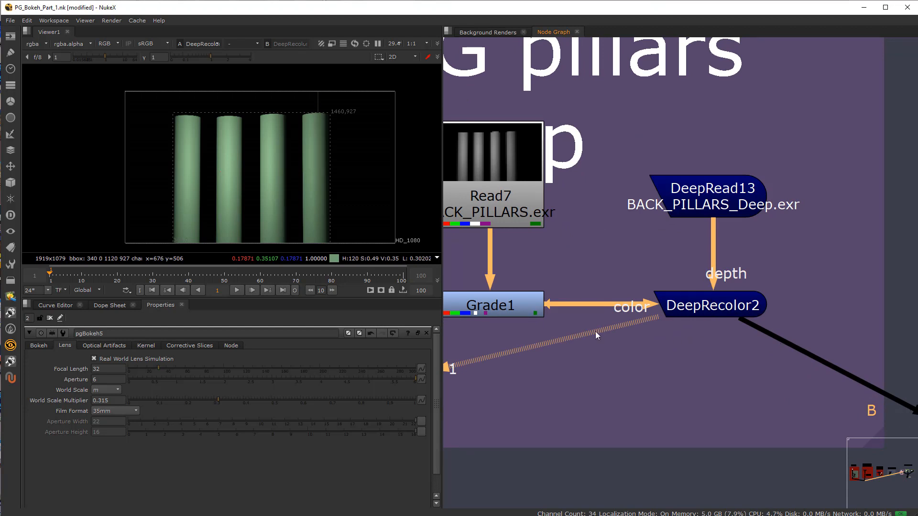
# Step: In the Middle ball comp, view the outputs of Read8, Grade2 and DeepRecolor3 in turn
pyautogui.scroll(-4, 658, 277)
pyautogui.moveTo(811, 321); pyautogui.dragTo(497, 282, button='middle')
pyautogui.moveTo(714, 246); pyautogui.dragTo(644, 275, button='middle')
pyautogui.click(592, 189)
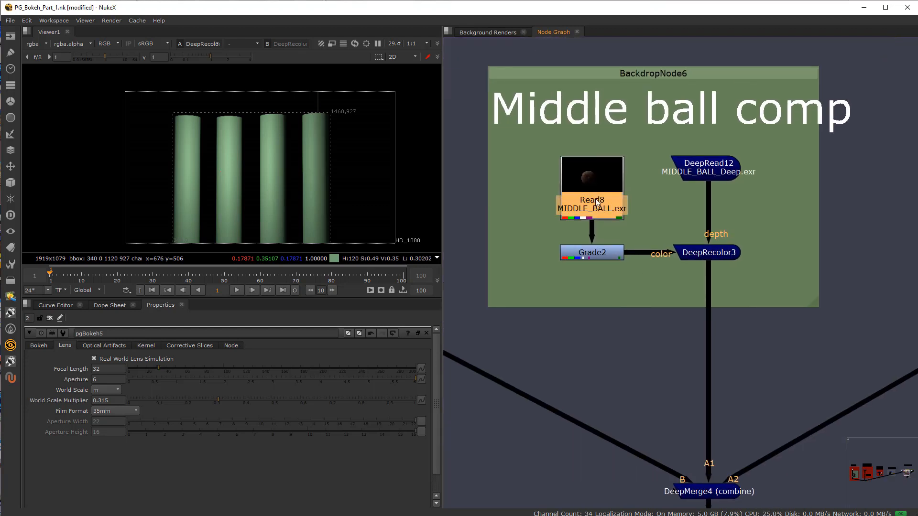
pyautogui.press('1')
pyautogui.click(592, 254)
pyautogui.press('1')
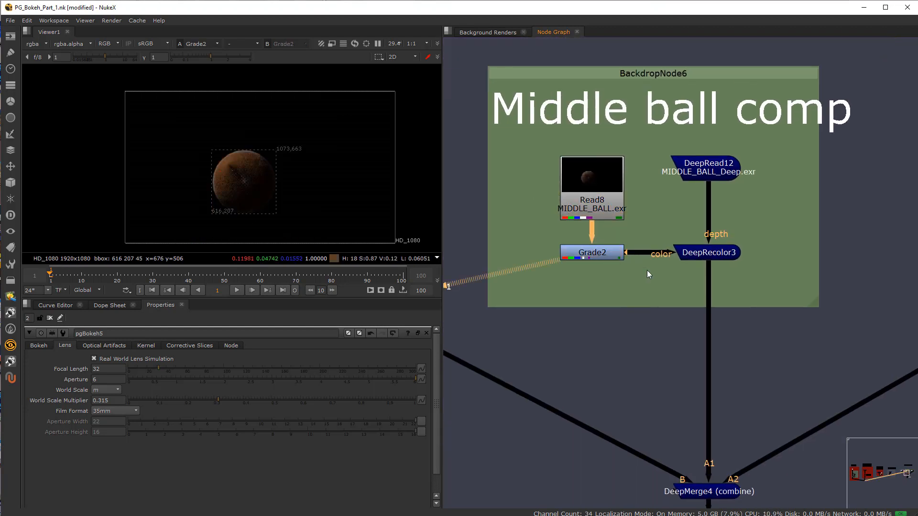
pyautogui.click(709, 254)
pyautogui.press('1')
# Step: In the FG ball comp, view the outputs of Read9, Grade3 and DeepRecolor4 in turn
pyautogui.scroll(-4, 646, 312)
pyautogui.moveTo(718, 334); pyautogui.dragTo(505, 302, button='middle')
pyautogui.scroll(4, 637, 231)
pyautogui.click(576, 196)
pyautogui.press('1')
pyautogui.click(572, 279)
pyautogui.press('1')
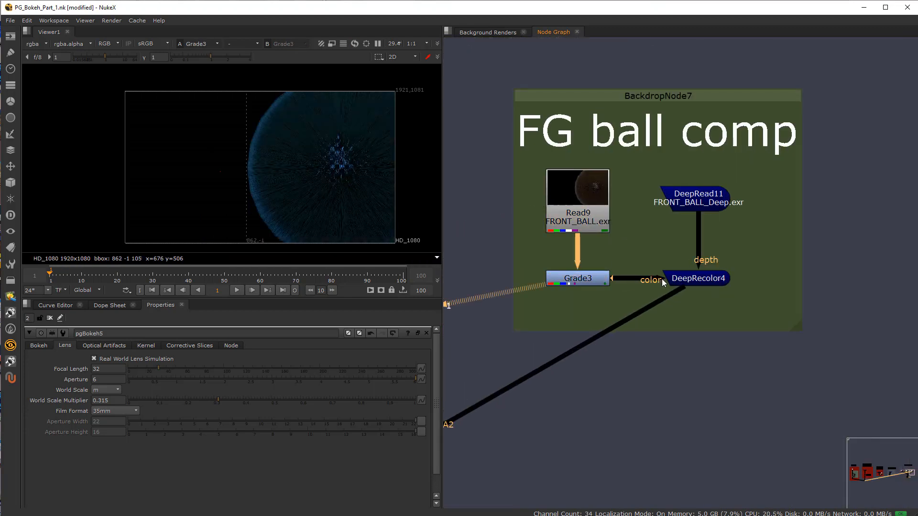
pyautogui.click(713, 280)
pyautogui.press('1')
# Step: View the DeepMerge4 output that combines the pillars, middle ball and foreground ball
pyautogui.scroll(-3, 683, 330)
pyautogui.scroll(4, 669, 360)
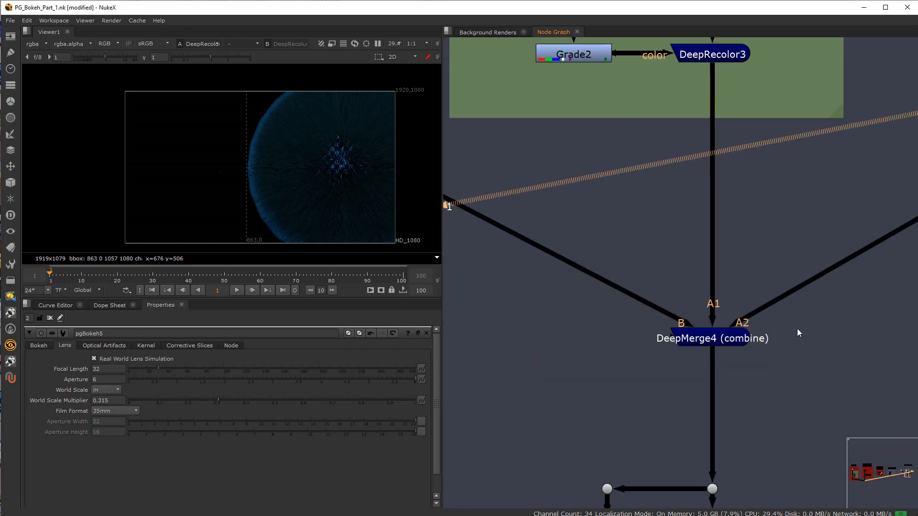
pyautogui.click(710, 330)
pyautogui.press('1')
# Step: Move DeepToImage3 slightly down toward Grade5, and keep Grade5 aligned in the column above pgBokeh8
pyautogui.scroll(-2, 741, 362)
pyautogui.scroll(4, 645, 306)
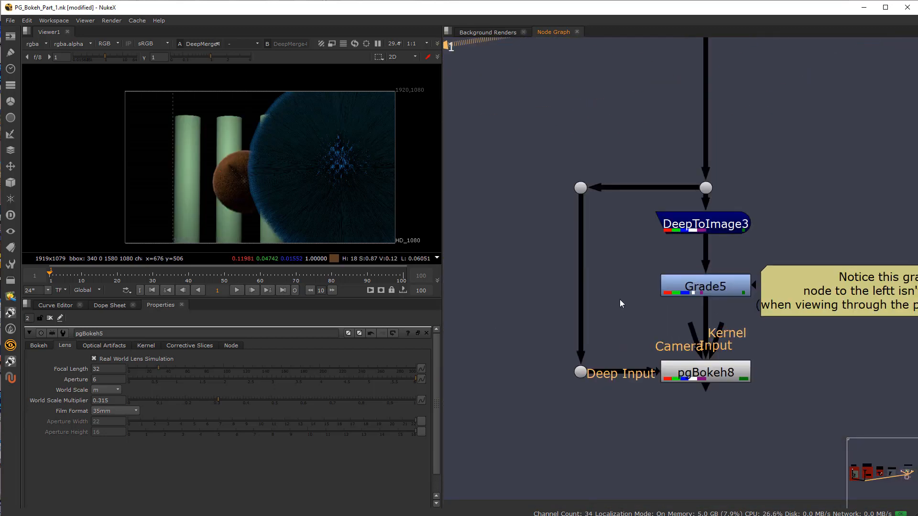
pyautogui.moveTo(638, 202); pyautogui.dragTo(777, 317)
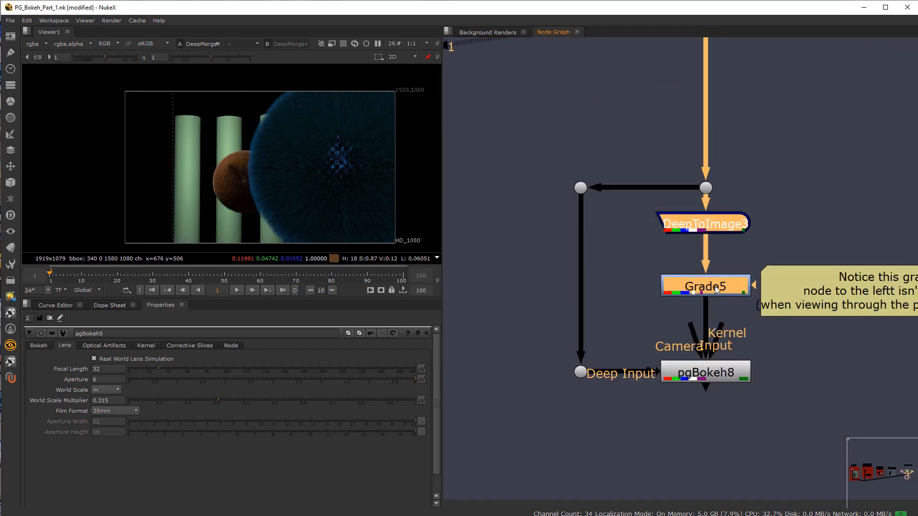
pyautogui.moveTo(709, 259); pyautogui.dragTo(712, 298)
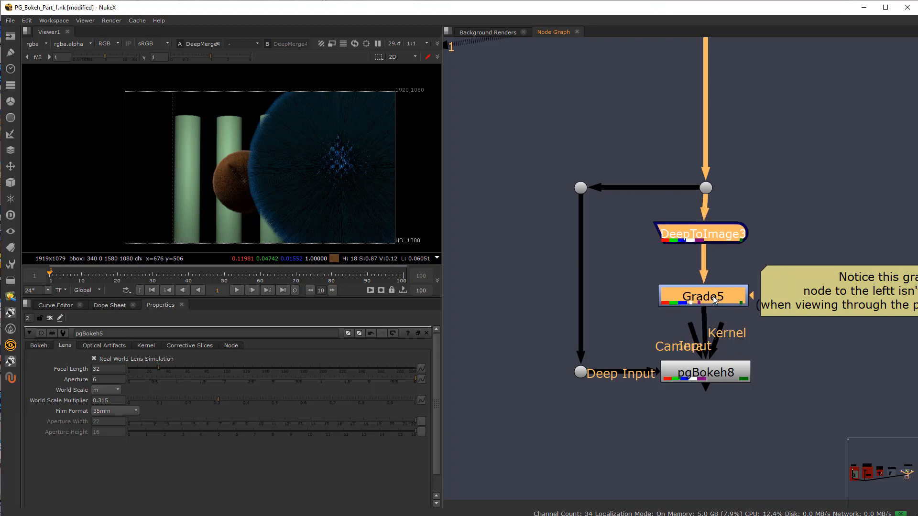
pyautogui.click(616, 240)
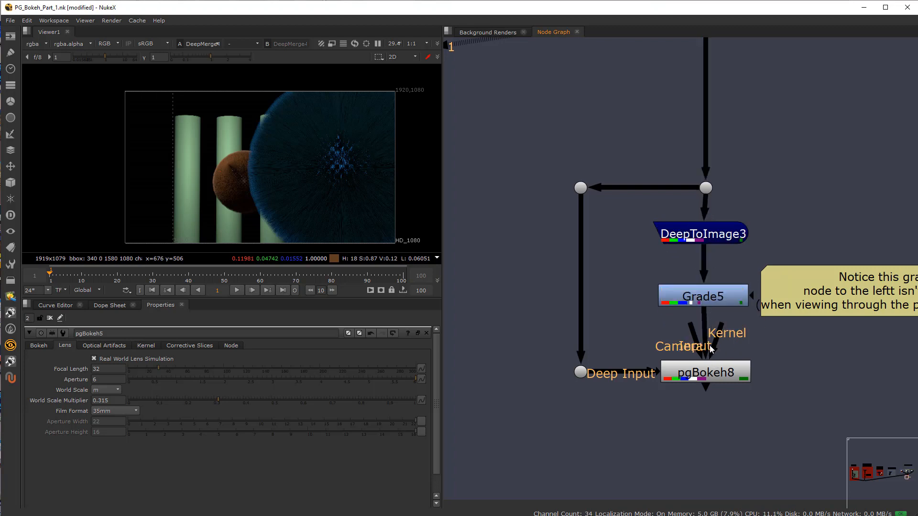
pyautogui.moveTo(703, 294); pyautogui.dragTo(706, 284)
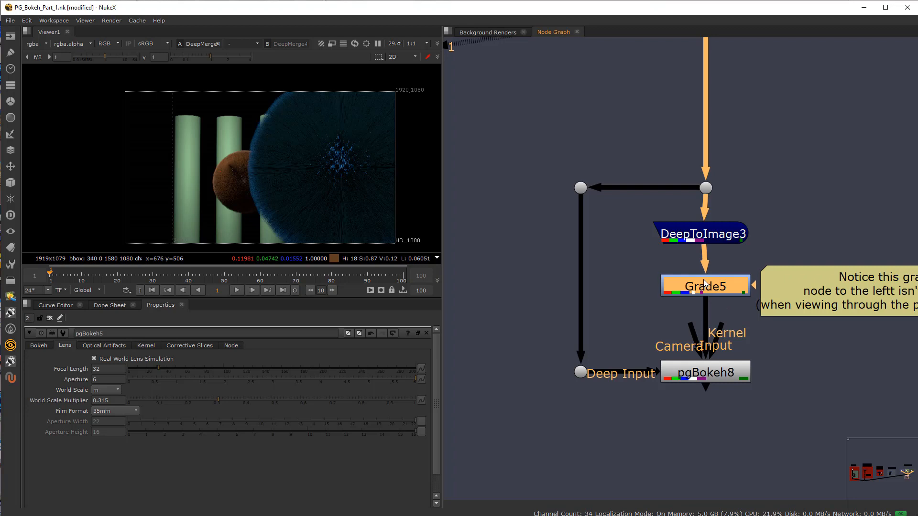
pyautogui.moveTo(713, 233); pyautogui.dragTo(716, 235)
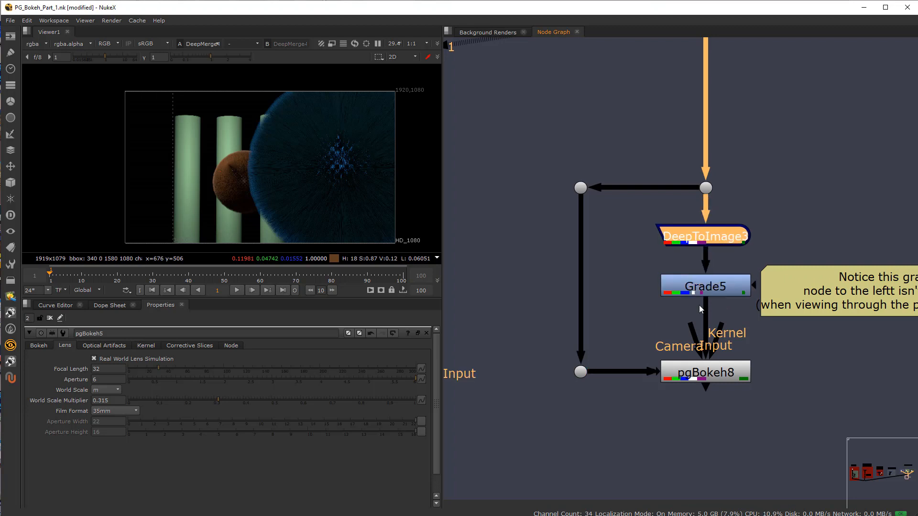
pyautogui.moveTo(698, 278); pyautogui.dragTo(697, 279)
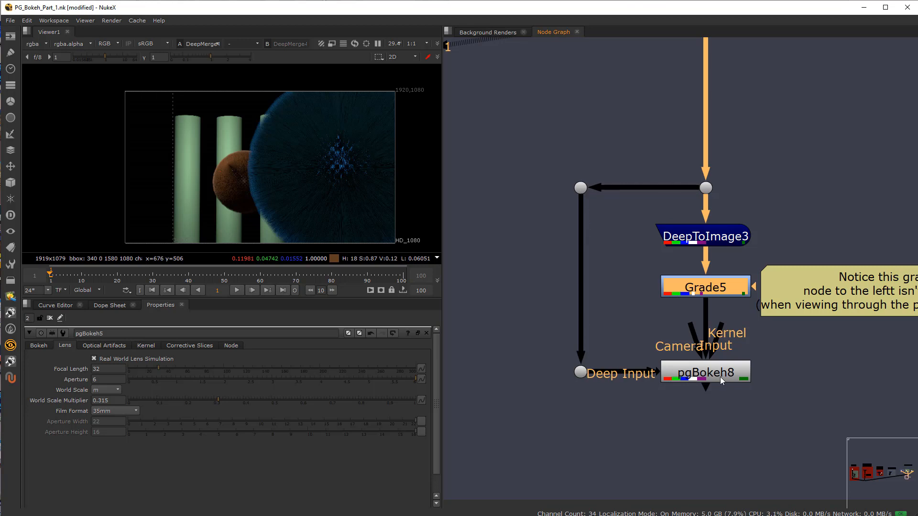
# Step: Read the note beside Grade5, and compare the pgBokeh8 result with the Grade5 output in the viewer
pyautogui.scroll(-3, 684, 404)
pyautogui.moveTo(683, 404); pyautogui.dragTo(643, 381, button='middle')
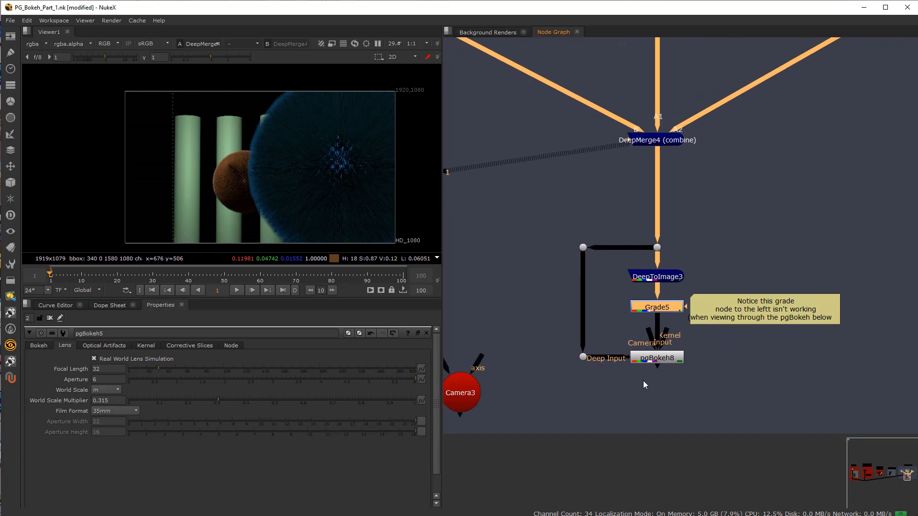
pyautogui.scroll(1, 753, 322)
pyautogui.scroll(2, 753, 322)
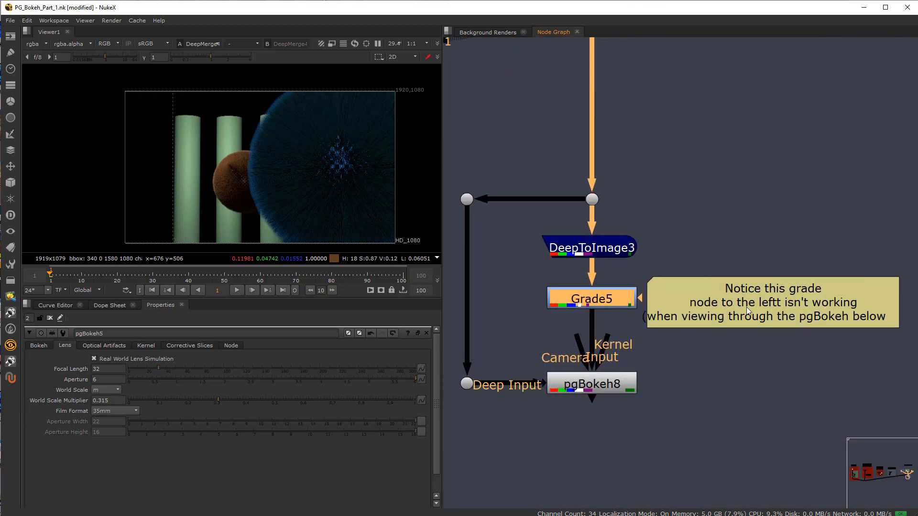
pyautogui.click(592, 391)
pyautogui.press('1')
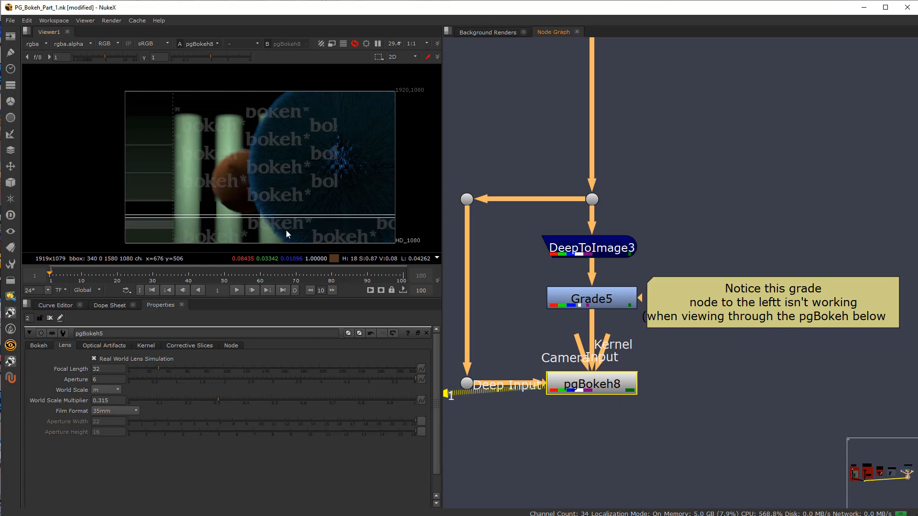
pyautogui.click(582, 301)
pyautogui.press('1')
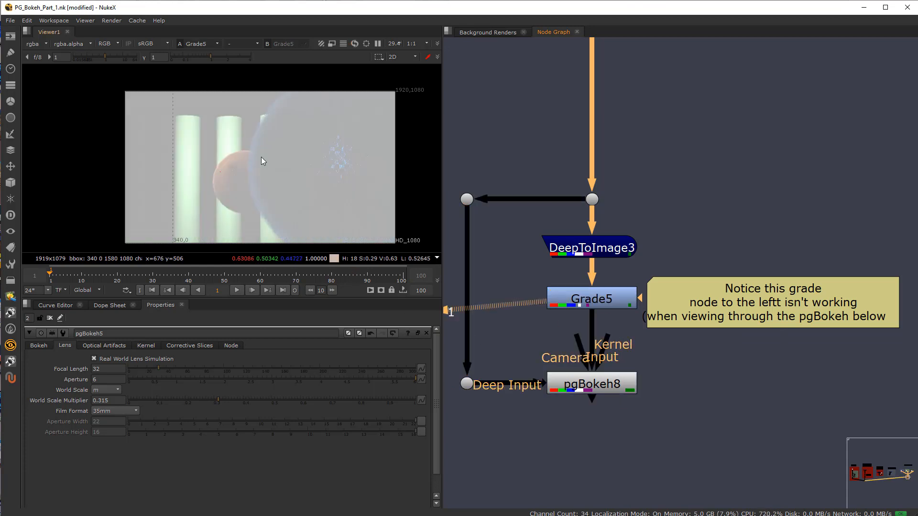
pyautogui.click(582, 380)
pyautogui.press('1')
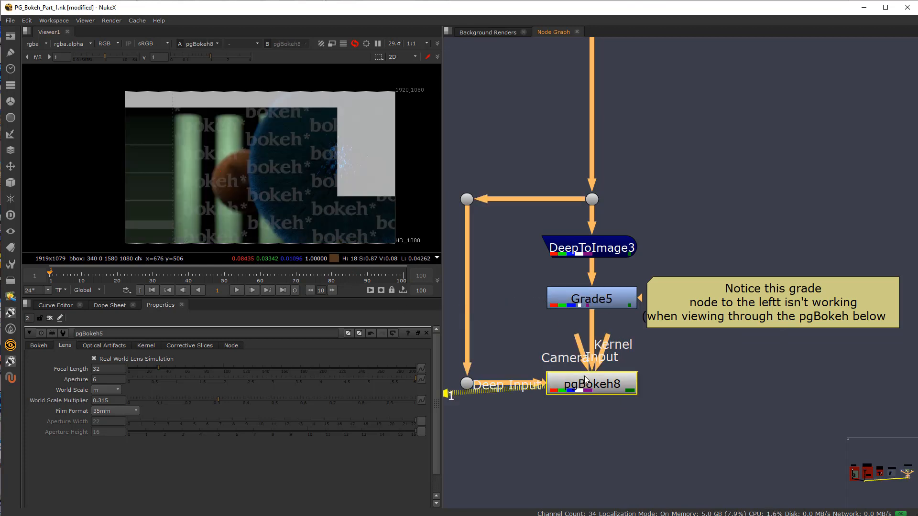
# Step: Examine the pgBokeh8 result close up at the foreground ball's hair edge, and review the example's full node tree
pyautogui.scroll(-2, 537, 315)
pyautogui.moveTo(538, 315); pyautogui.dragTo(605, 306, button='middle')
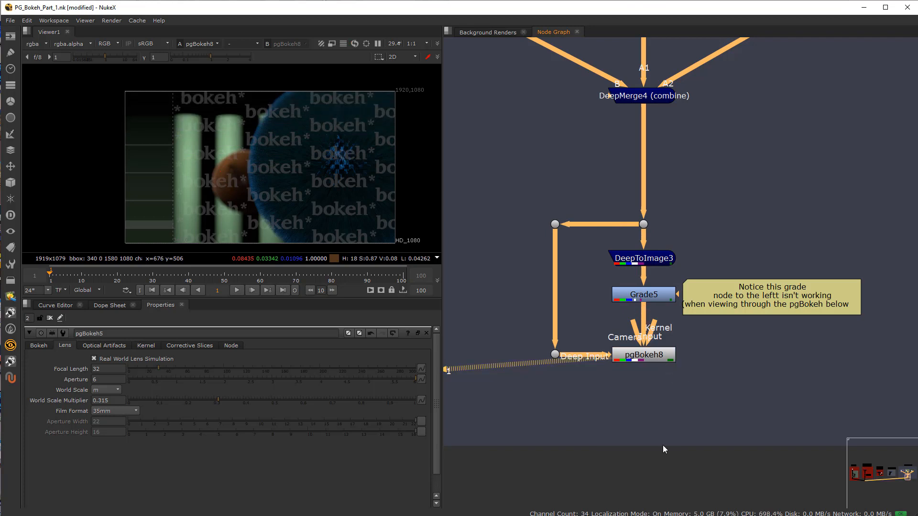
pyautogui.scroll(-3, 644, 354)
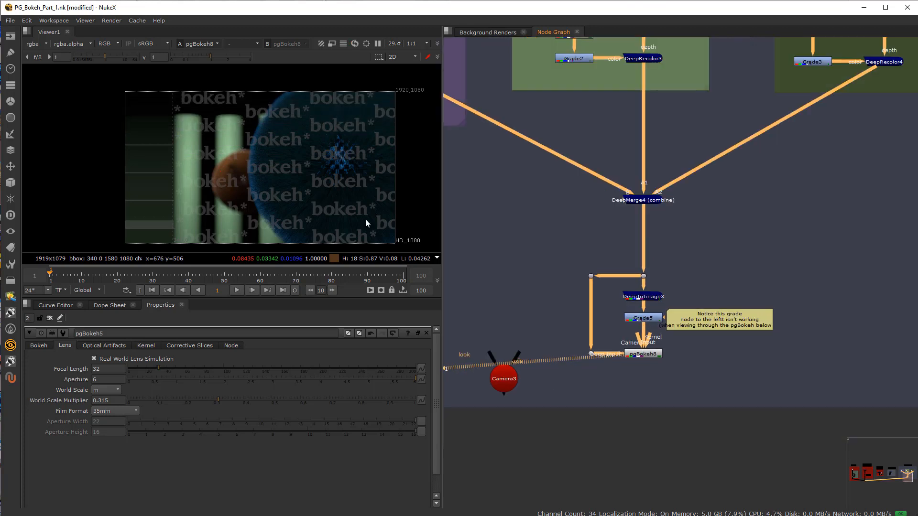
pyautogui.scroll(10, 264, 110)
pyautogui.moveTo(406, 241); pyautogui.dragTo(334, 156, button='middle')
pyautogui.scroll(4, 294, 159)
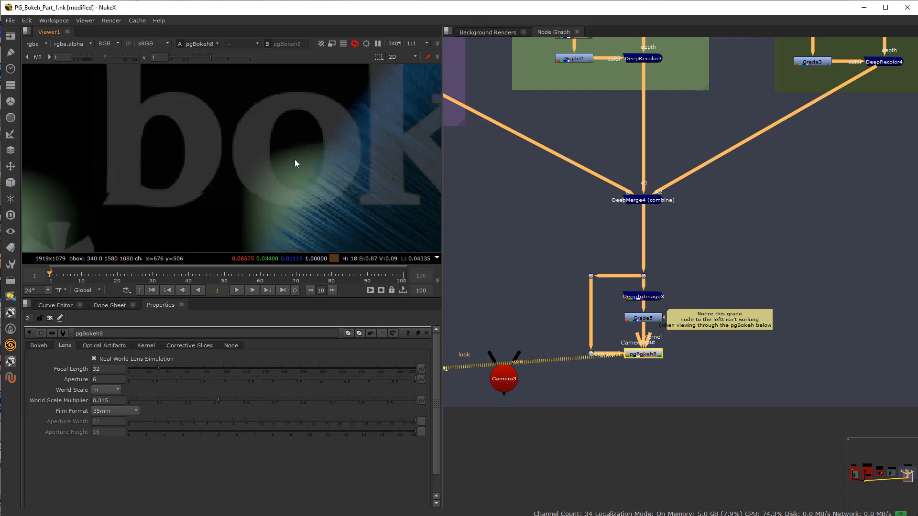
pyautogui.scroll(-4, 627, 333)
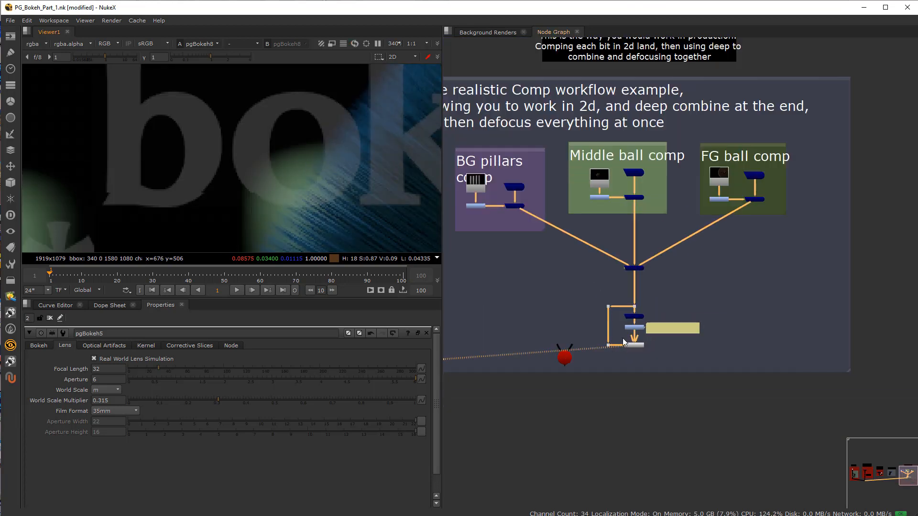
# Step: Open the properties of the pgBokeh8 node below Grade5 and bring up its lens settings
pyautogui.moveTo(627, 333); pyautogui.dragTo(657, 316, button='middle')
pyautogui.scroll(7, 666, 319)
pyautogui.doubleClick(646, 349)
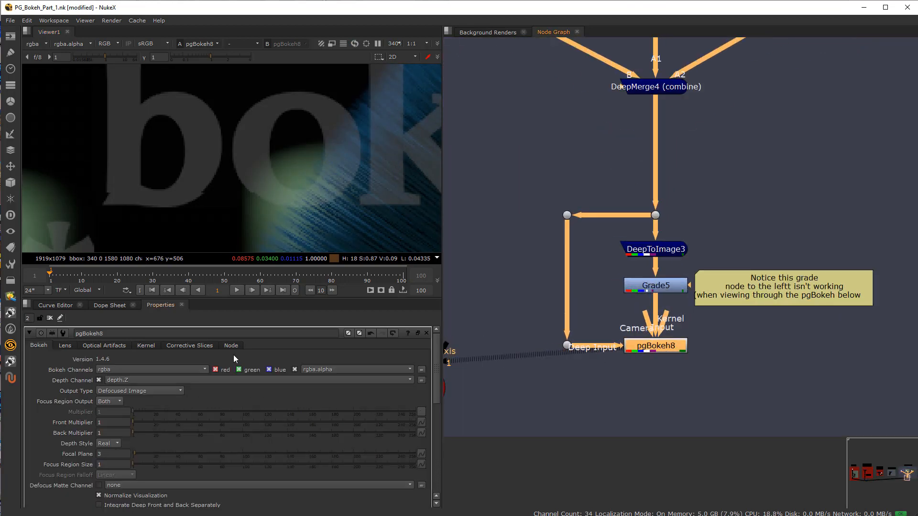
pyautogui.scroll(-4, 644, 317)
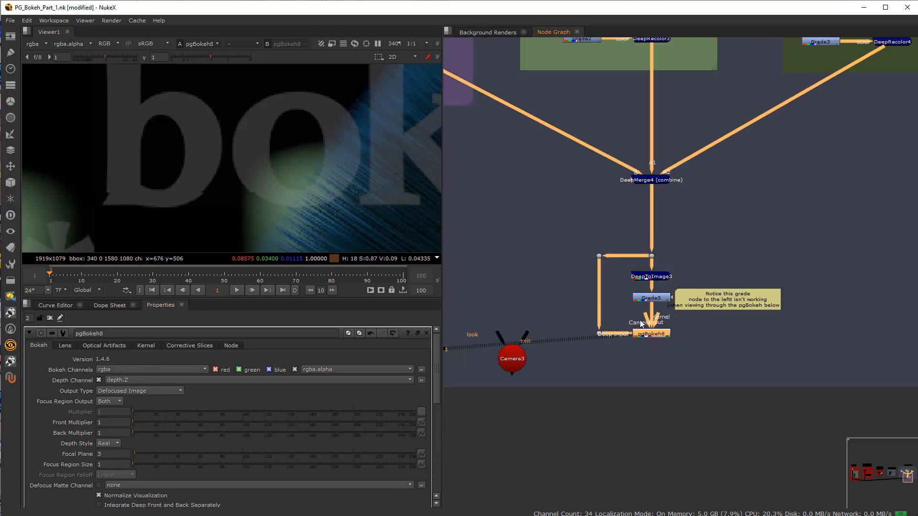
pyautogui.click(110, 348)
pyautogui.click(163, 344)
pyautogui.click(65, 345)
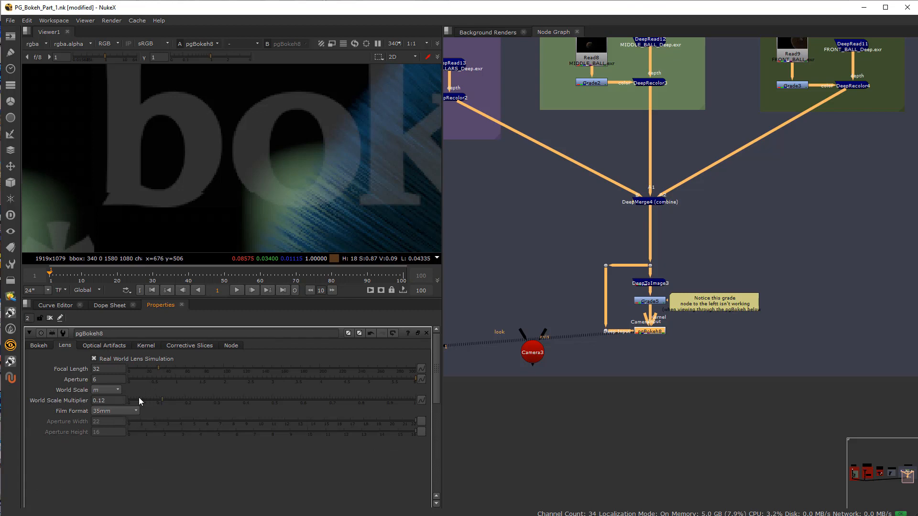
# Step: Raise pgBokeh8's World Scale Multiplier to 0.21 and then 0.374, and examine the defocus at the foreground ball's hair edge
pyautogui.click(189, 399)
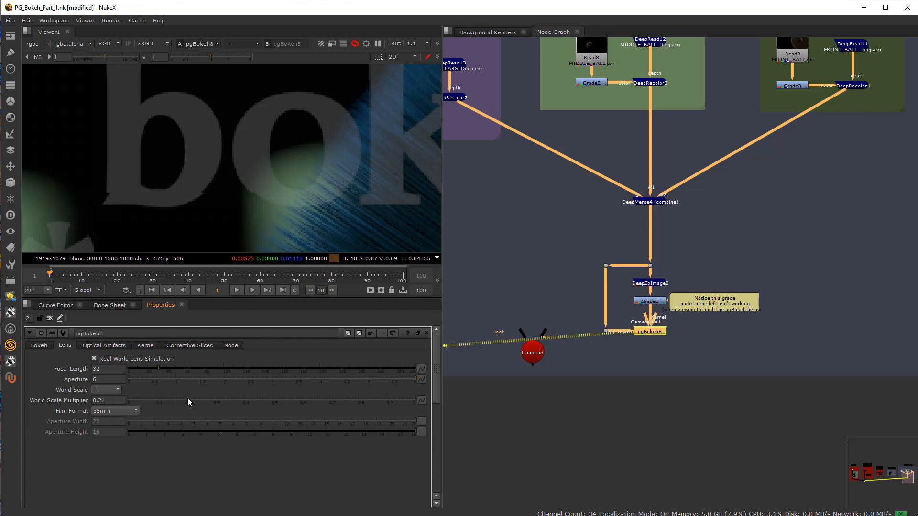
pyautogui.click(238, 400)
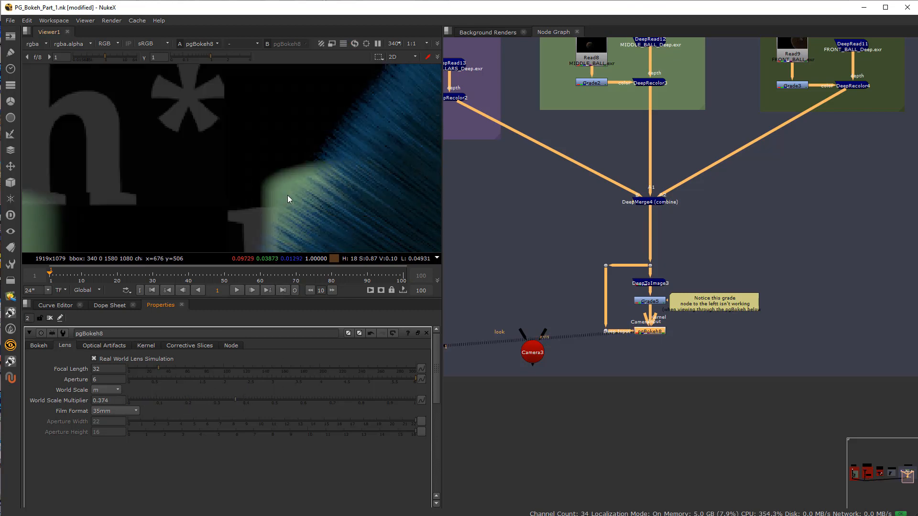
pyautogui.moveTo(284, 186); pyautogui.dragTo(259, 153, button='middle')
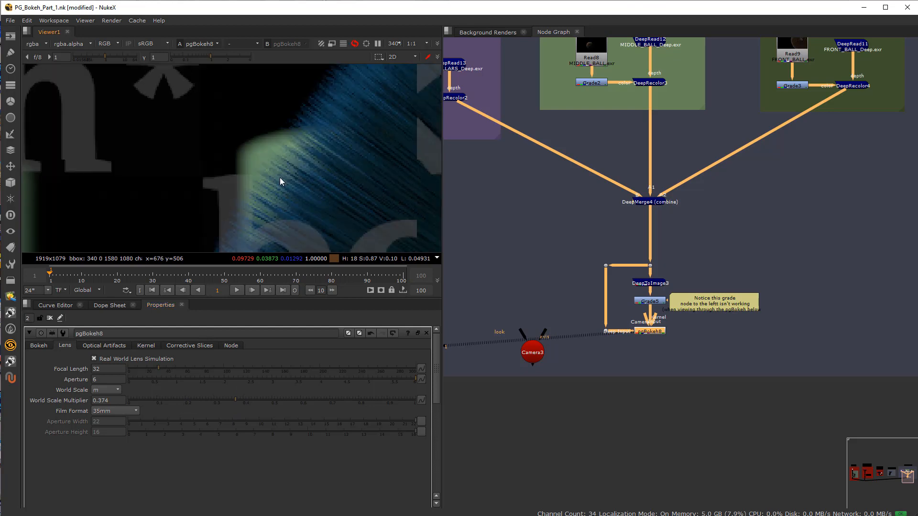
# Step: Try a World Scale Multiplier of 0.046 on pgBokeh8, settle on 0.114, and set the Aperture to 2.91
pyautogui.click(142, 399)
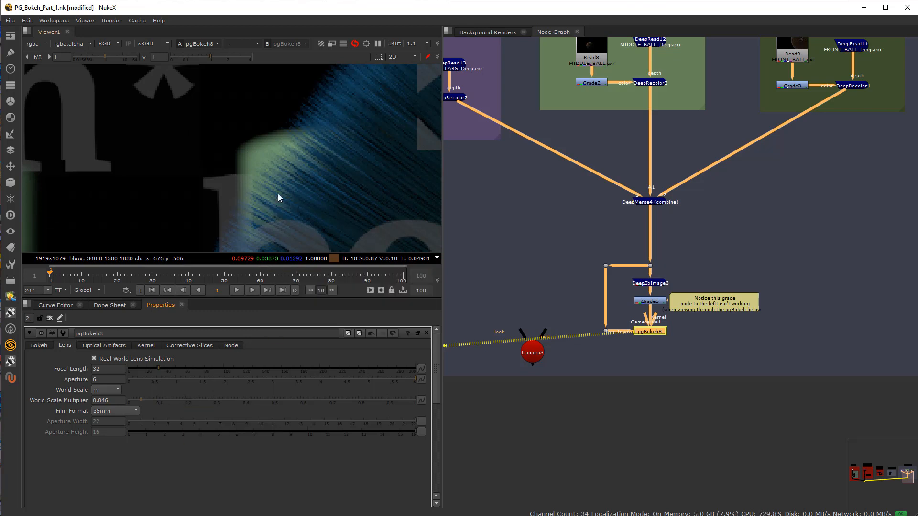
pyautogui.scroll(-2, 227, 180)
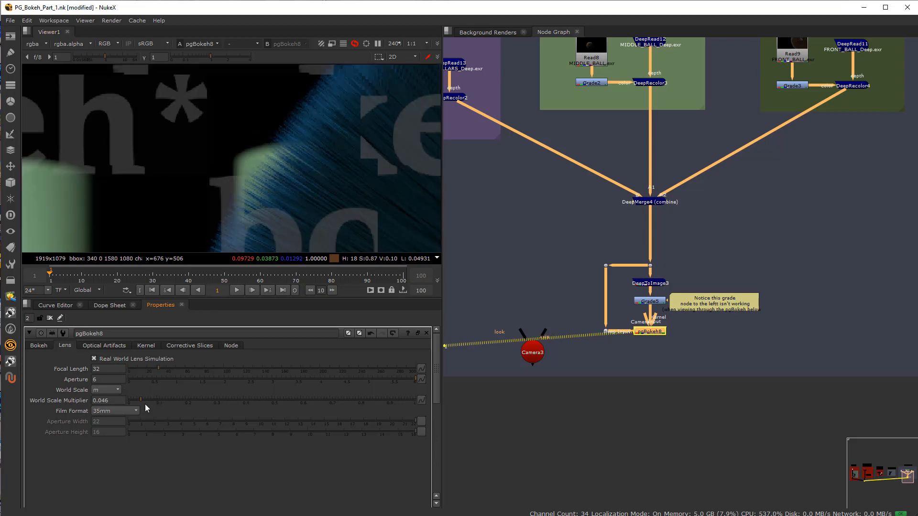
pyautogui.moveTo(148, 400); pyautogui.dragTo(151, 404)
pyautogui.click(160, 401)
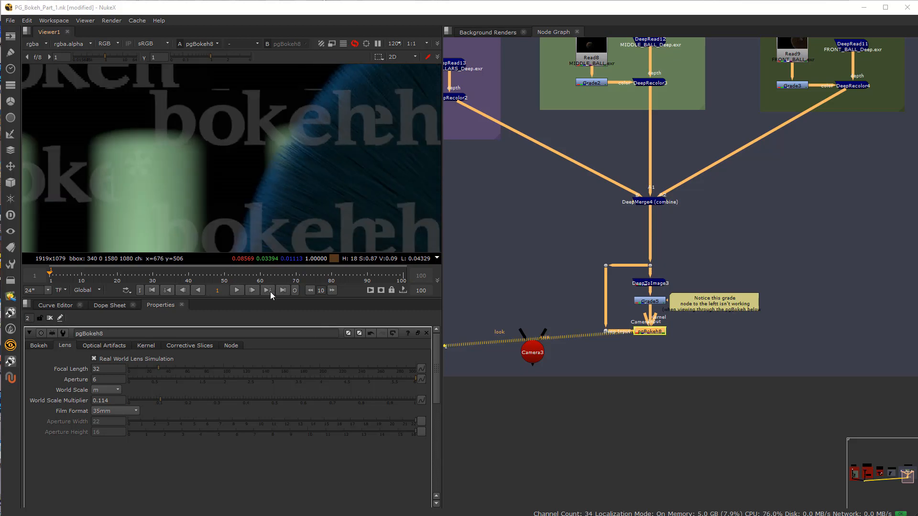
pyautogui.click(266, 379)
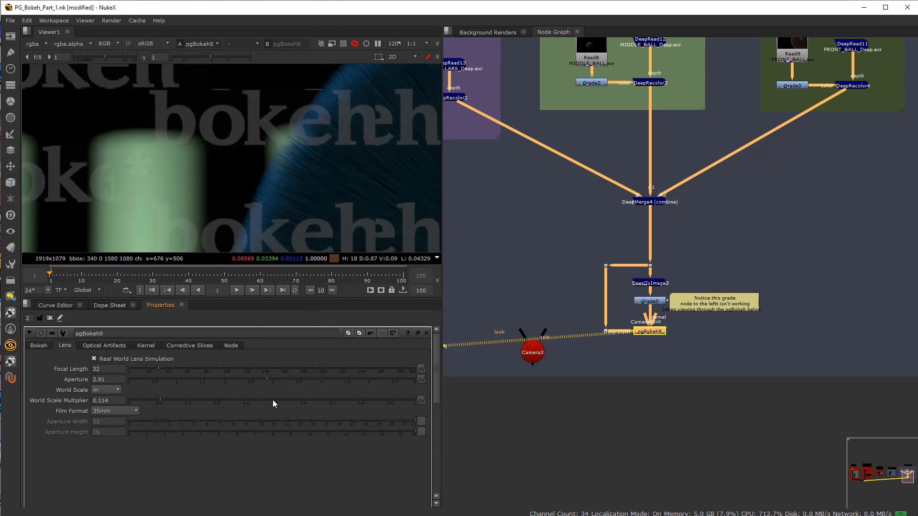
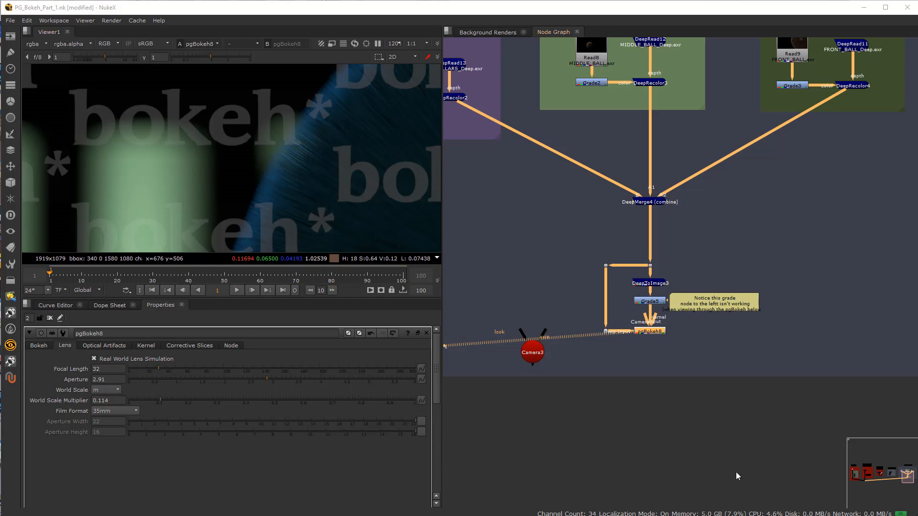
# Step: Set pgBokeh8's lens Aperture to 6 and let the defocus update
pyautogui.click(116, 380)
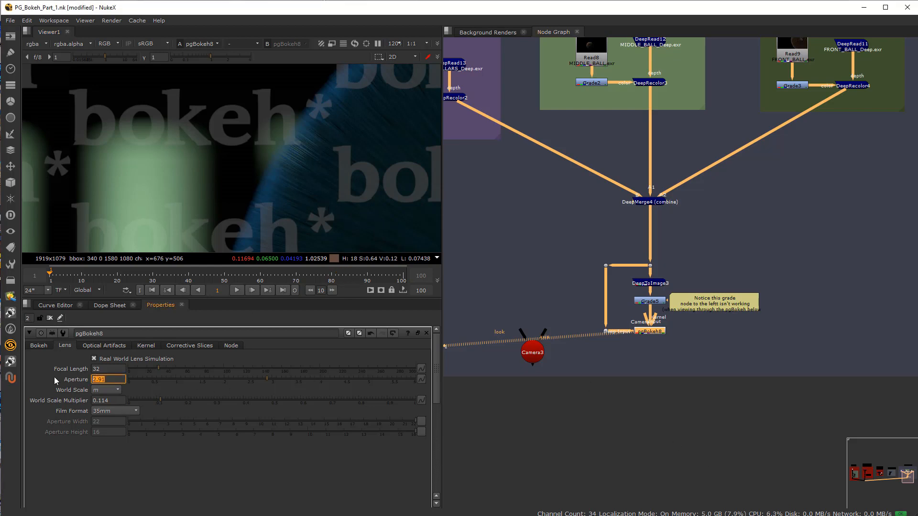
pyautogui.write('6')
pyautogui.click(116, 369)
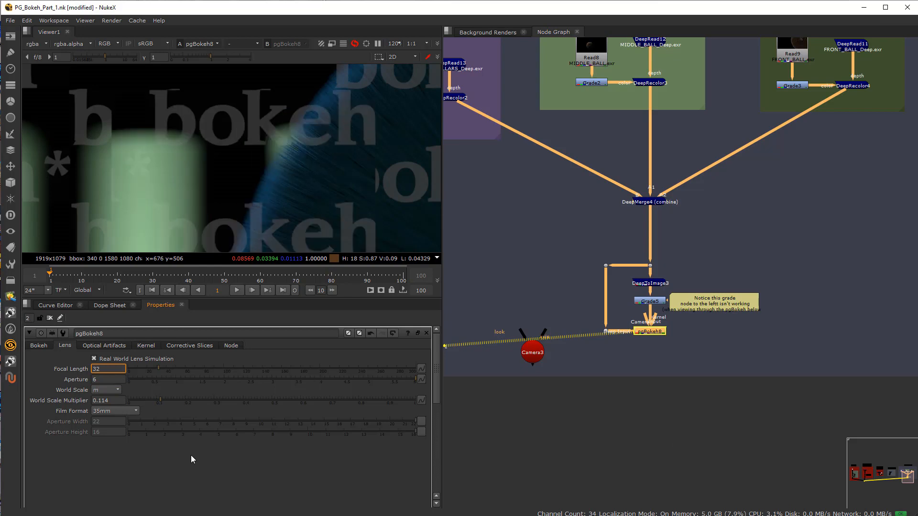
pyautogui.click(620, 383)
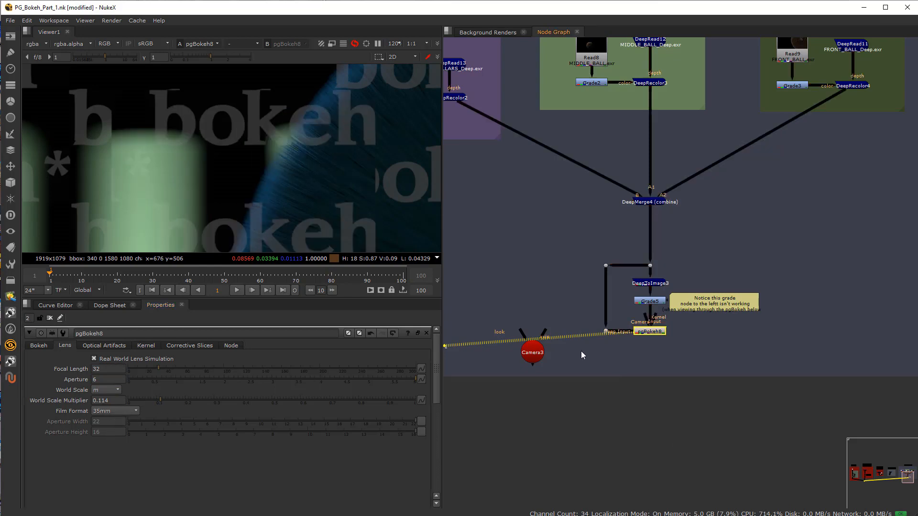
# Step: Reposition the Camera3 node slightly in the space beside pgBokeh8 in the node graph
pyautogui.scroll(3, 564, 350)
pyautogui.moveTo(513, 357); pyautogui.dragTo(577, 356)
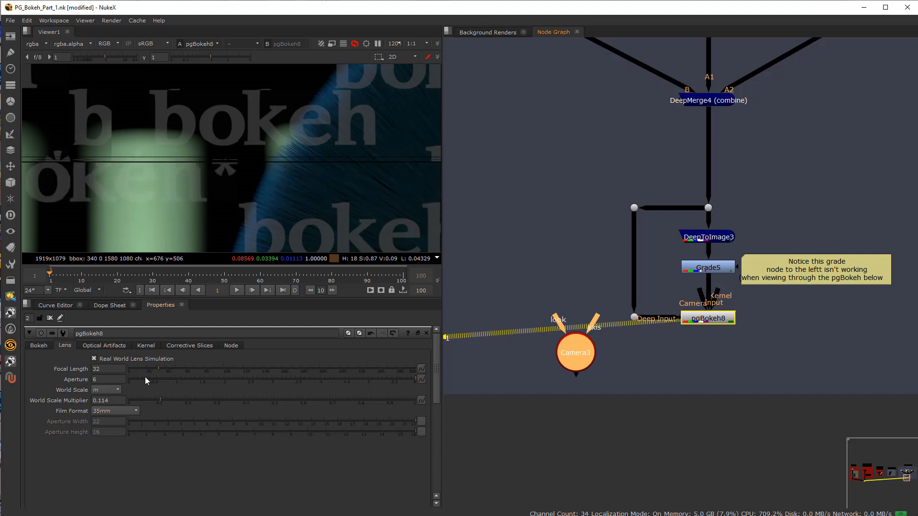
pyautogui.moveTo(578, 356); pyautogui.dragTo(543, 365)
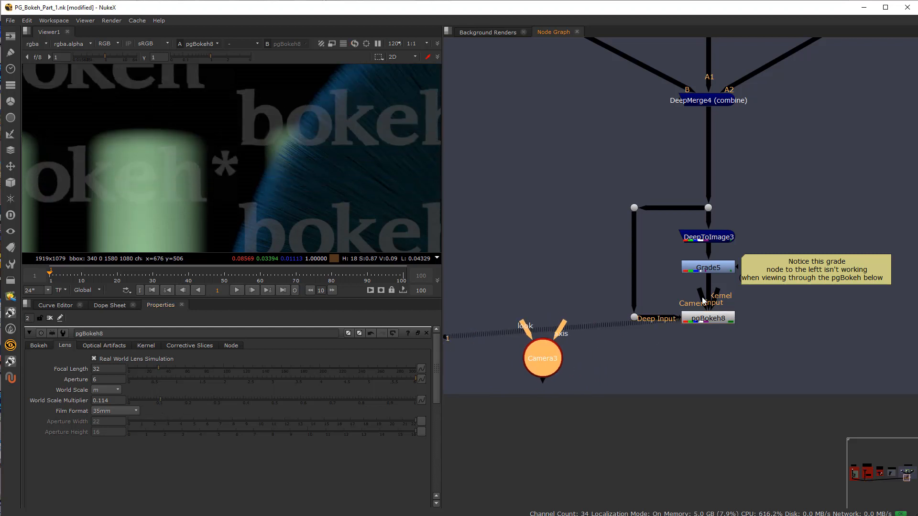
pyautogui.scroll(3, 701, 293)
pyautogui.scroll(-3, 622, 312)
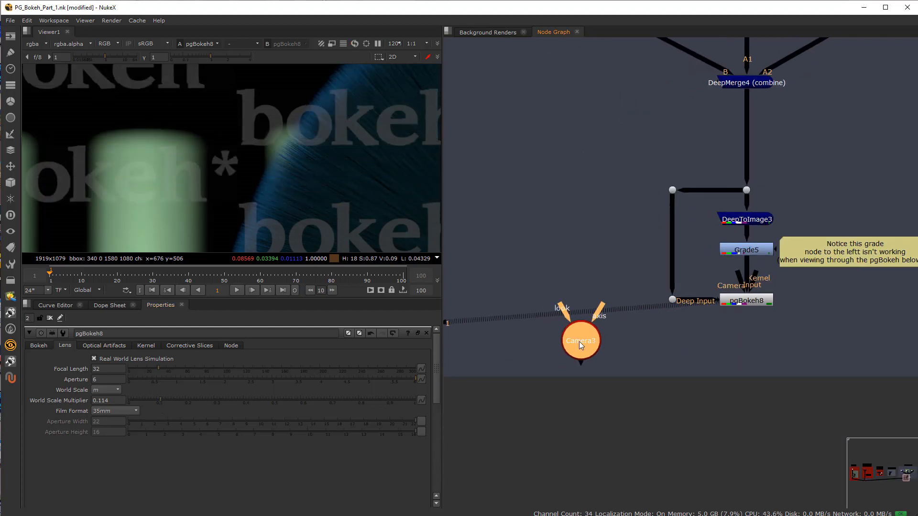
pyautogui.moveTo(579, 342)
pyautogui.mouseDown()
pyautogui.moveTo(544, 309)
pyautogui.moveTo(590, 340)
pyautogui.mouseUp()
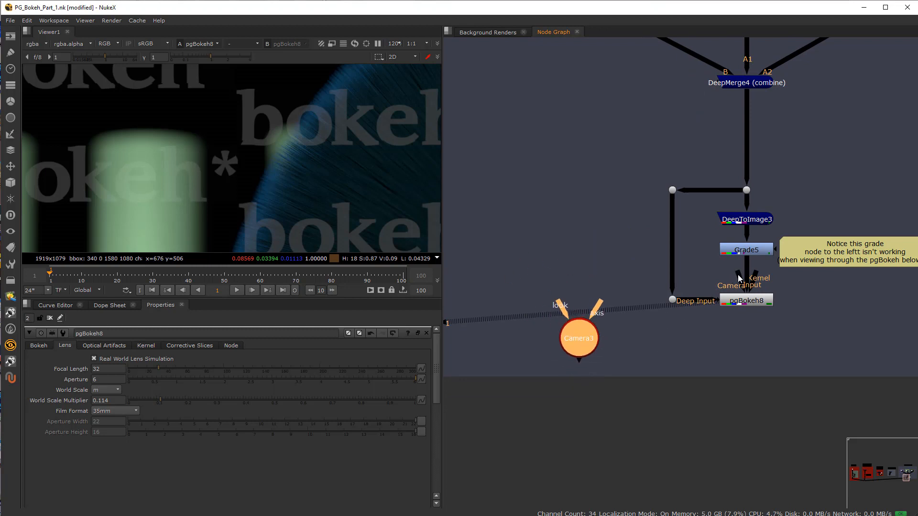
# Step: Connect pgBokeh8's Camera input to Camera3, leaving its Kernel input unconnected
pyautogui.moveTo(737, 280); pyautogui.dragTo(659, 331)
pyautogui.click(744, 301)
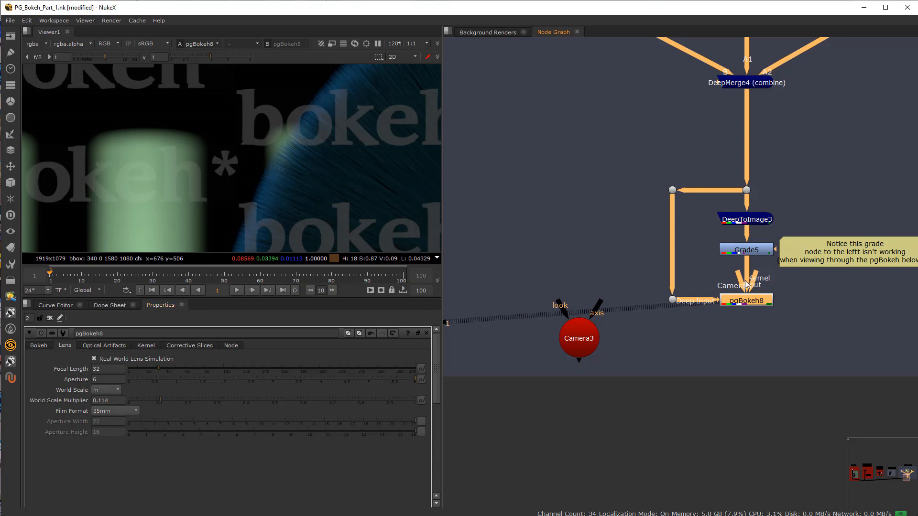
pyautogui.moveTo(759, 273); pyautogui.dragTo(624, 297)
pyautogui.moveTo(737, 281); pyautogui.dragTo(592, 337)
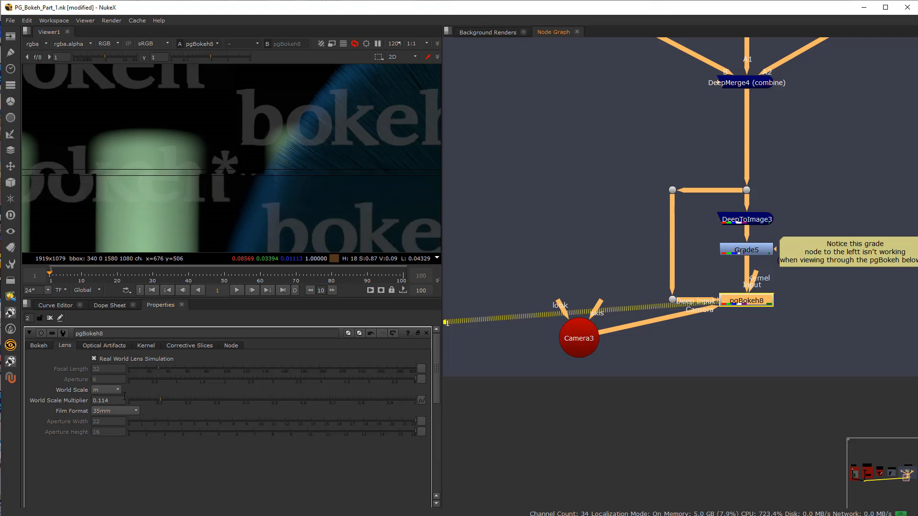
# Step: Open Camera3's projection properties and examine the camera-driven defocus over a wider part of the image
pyautogui.moveTo(577, 338); pyautogui.dragTo(568, 339)
pyautogui.doubleClick(568, 338)
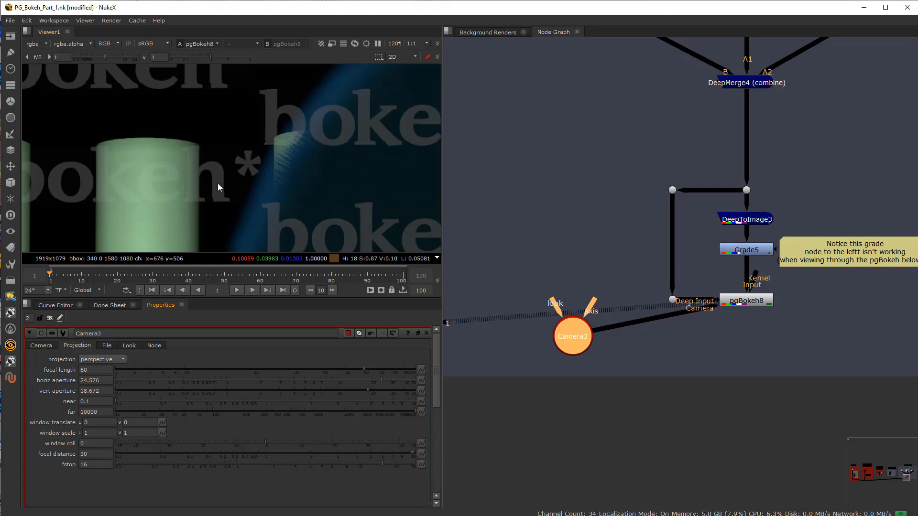
pyautogui.scroll(-3, 262, 176)
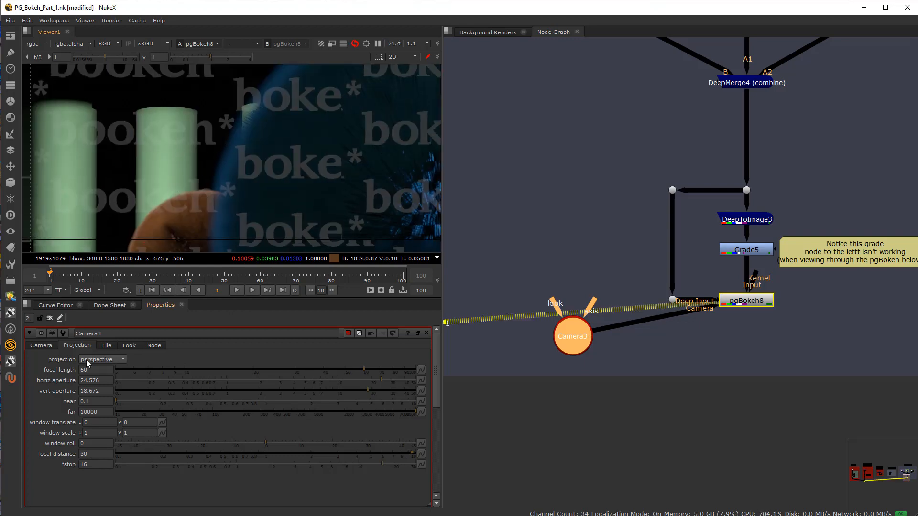
# Step: Disconnect Camera3 from pgBokeh8, bring up pgBokeh8's main Bokeh settings, and reconnect the camera to compare which controls it drives
pyautogui.doubleClick(748, 303)
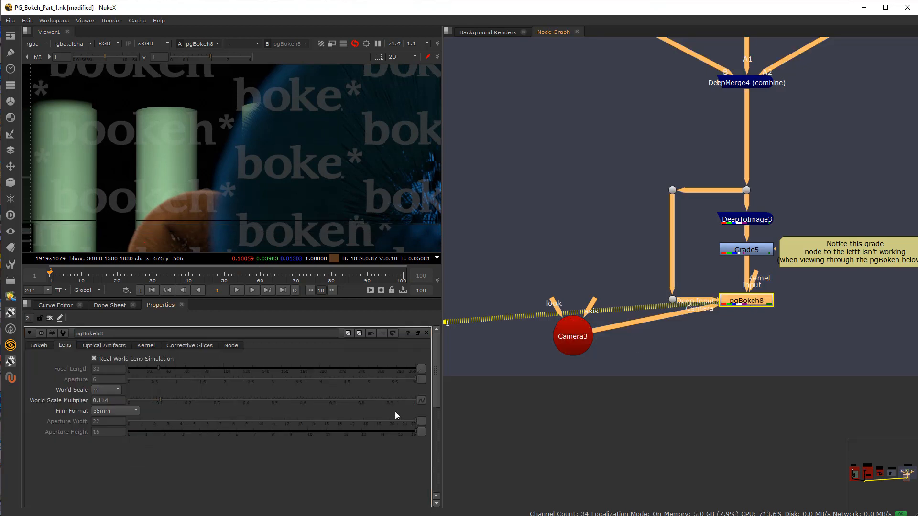
pyautogui.moveTo(710, 308); pyautogui.dragTo(741, 305)
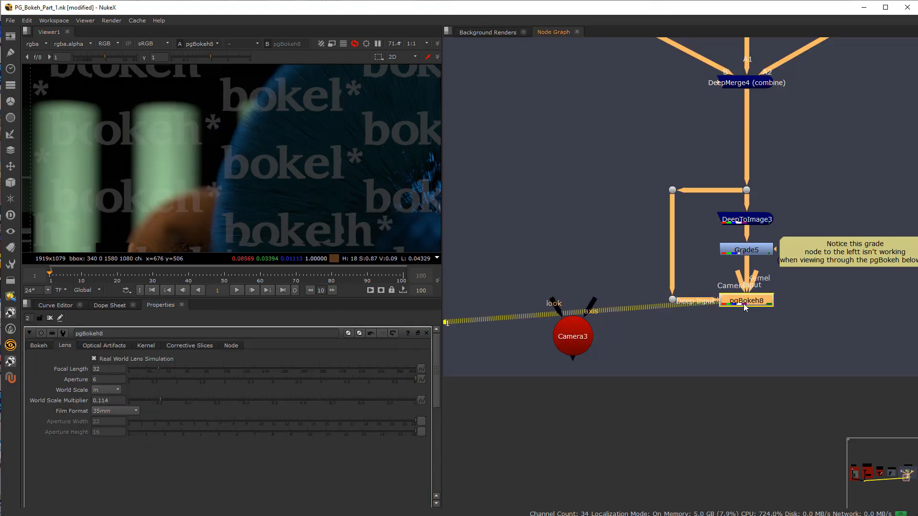
pyautogui.click(39, 345)
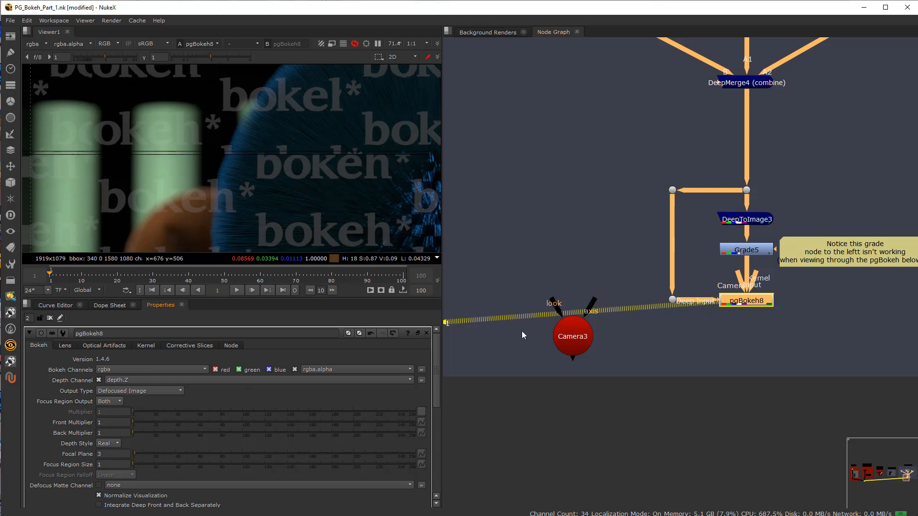
pyautogui.moveTo(738, 280); pyautogui.dragTo(573, 333)
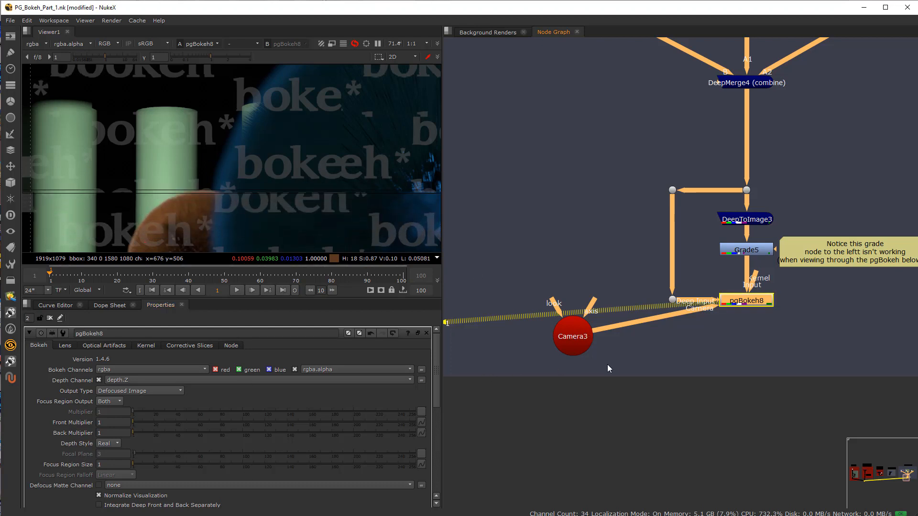
# Step: Review pgBokeh8's lens, optical artifact and kernel settings with Camera3 connected, and return to its main Bokeh settings
pyautogui.click(65, 345)
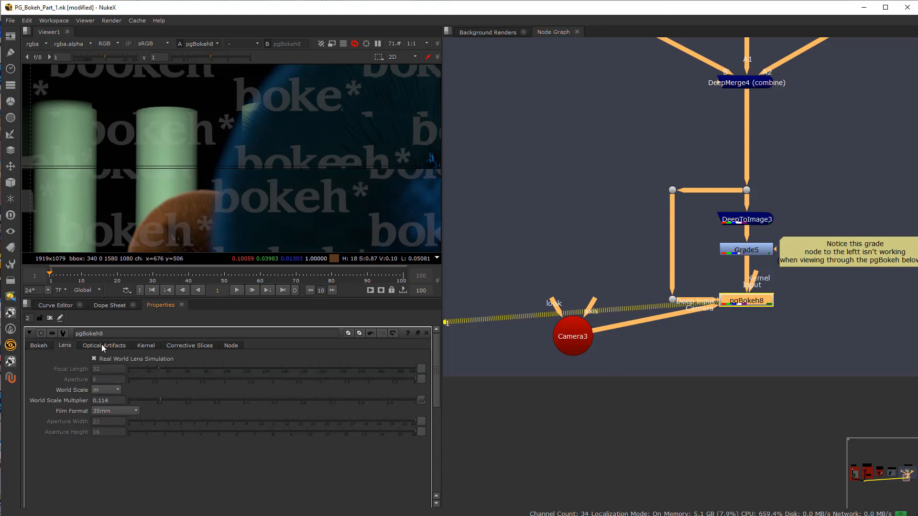
pyautogui.click(102, 345)
pyautogui.click(145, 346)
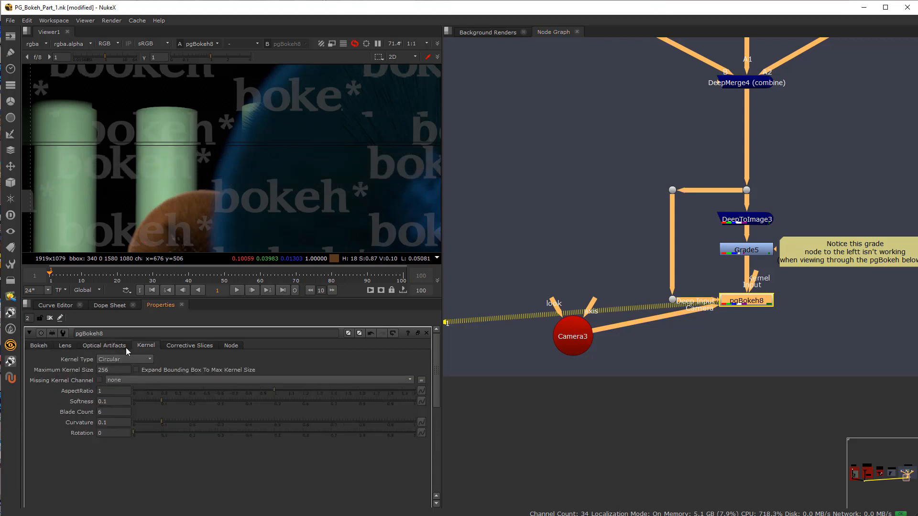
pyautogui.click(120, 346)
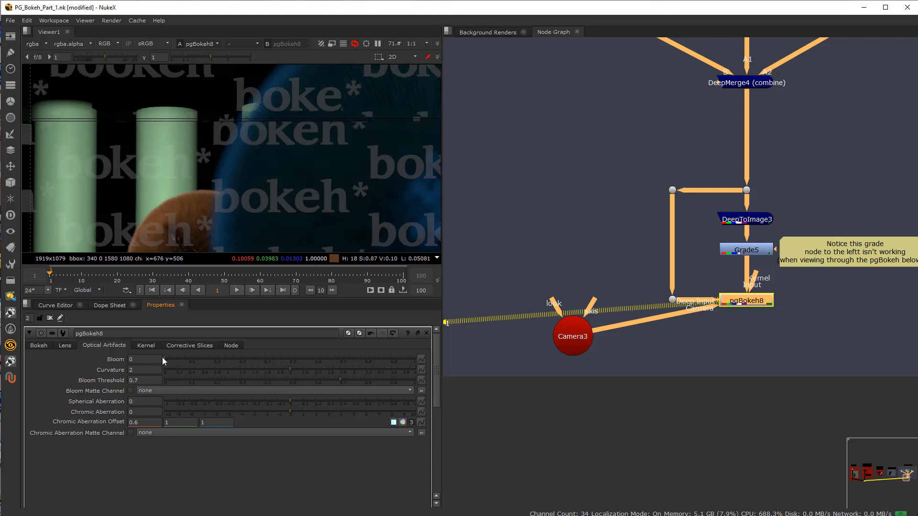
pyautogui.click(146, 346)
pyautogui.click(39, 346)
# Step: Open Camera3's properties and set its focal distance to 3
pyautogui.doubleClick(567, 335)
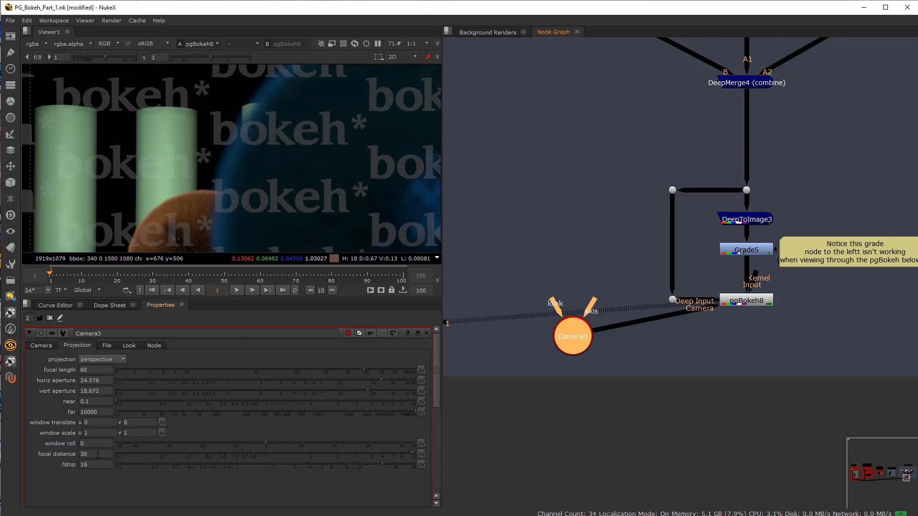
pyautogui.click(97, 454)
pyautogui.write('3')
pyautogui.press('Return')
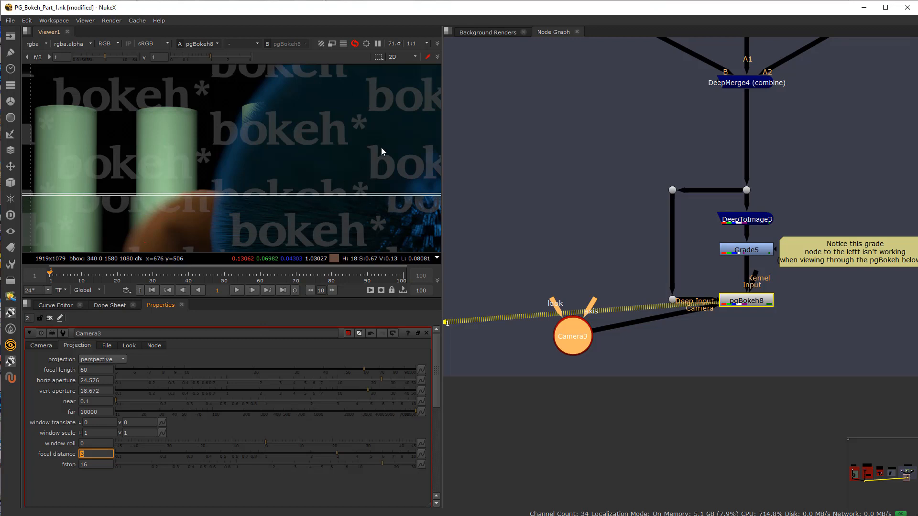
# Step: Switch pgBokeh8's Output Type to Focal Distance Visualization
pyautogui.click(41, 345)
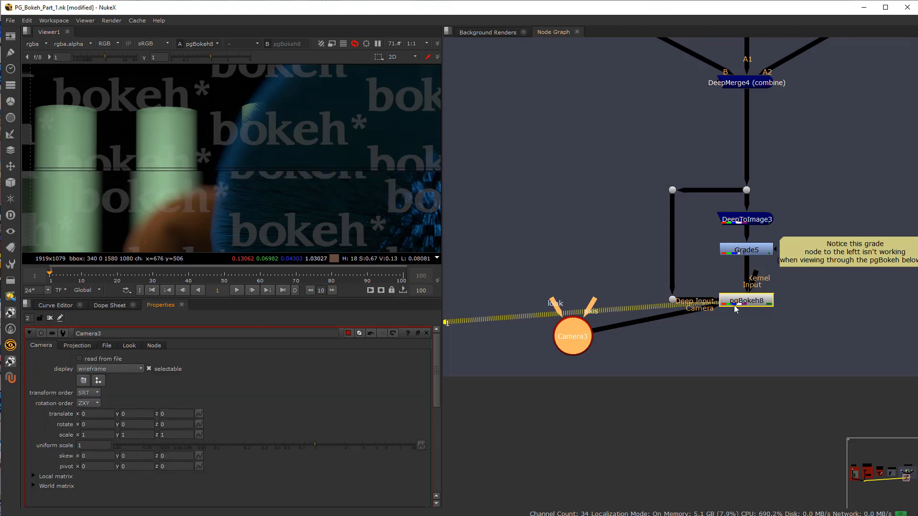
pyautogui.doubleClick(738, 304)
pyautogui.click(133, 390)
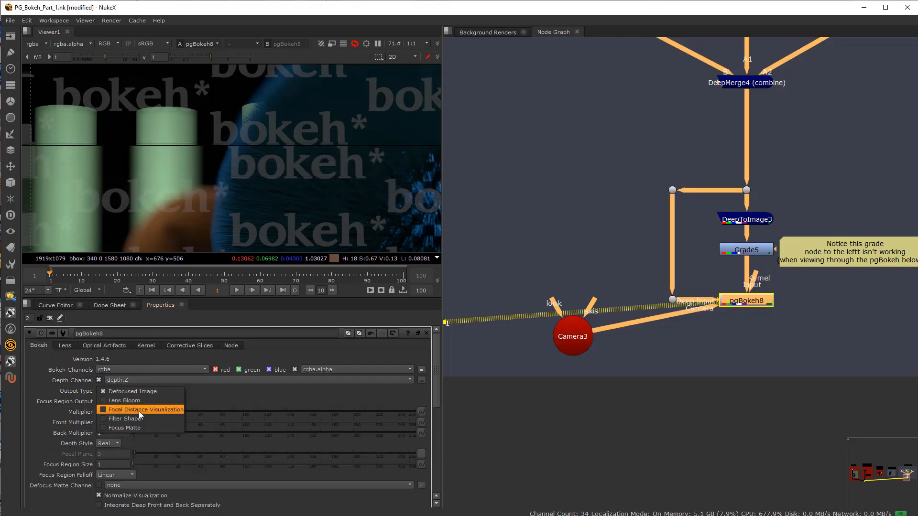
pyautogui.click(145, 410)
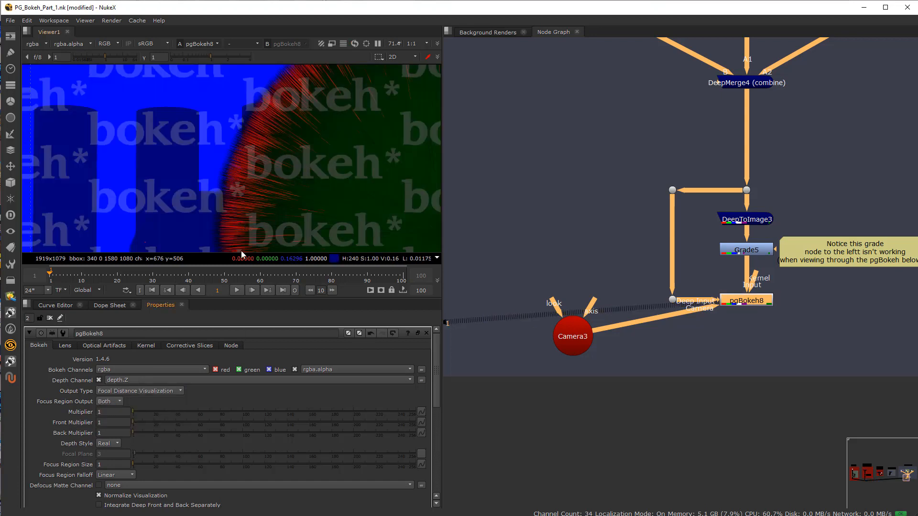
# Step: Set Camera3's focal distance to 30 in its projection settings
pyautogui.click(580, 332)
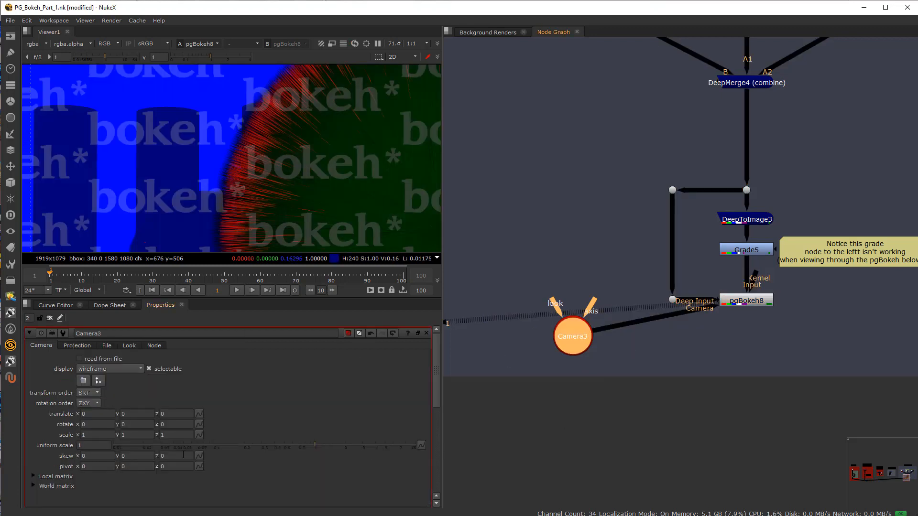
pyautogui.click(77, 345)
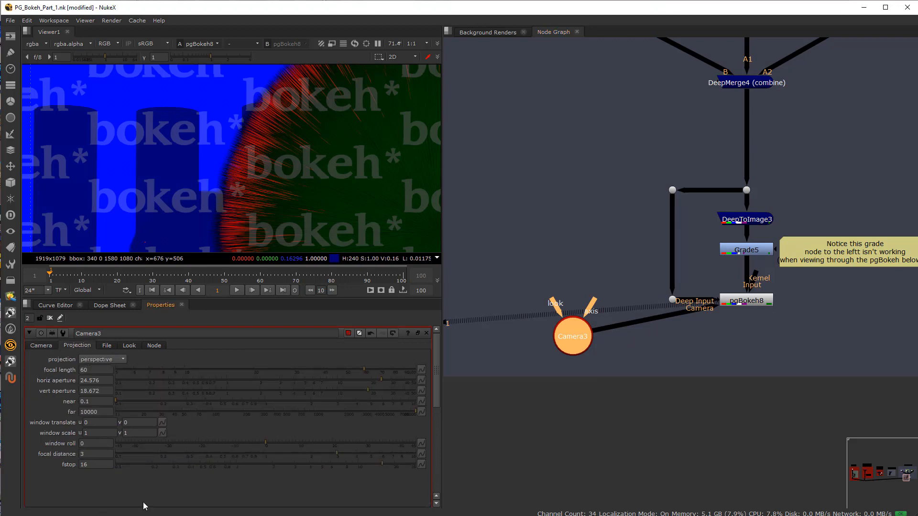
pyautogui.doubleClick(86, 454)
pyautogui.write('3')
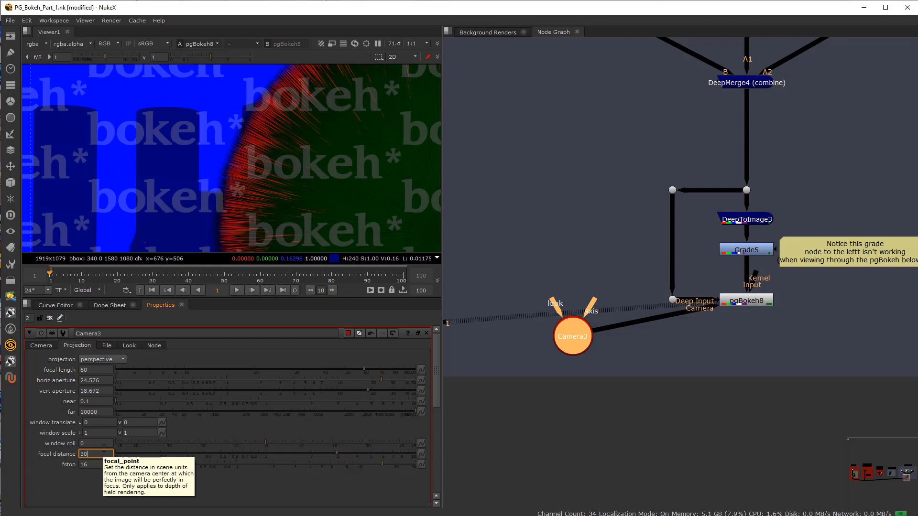
pyautogui.press('Return')
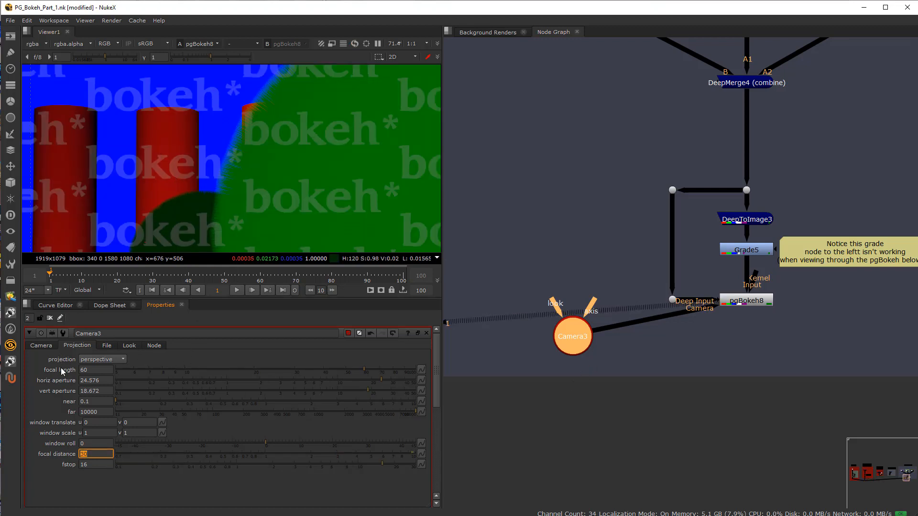
# Step: Set pgBokeh8's Output Type back to Defocused Image
pyautogui.click(47, 346)
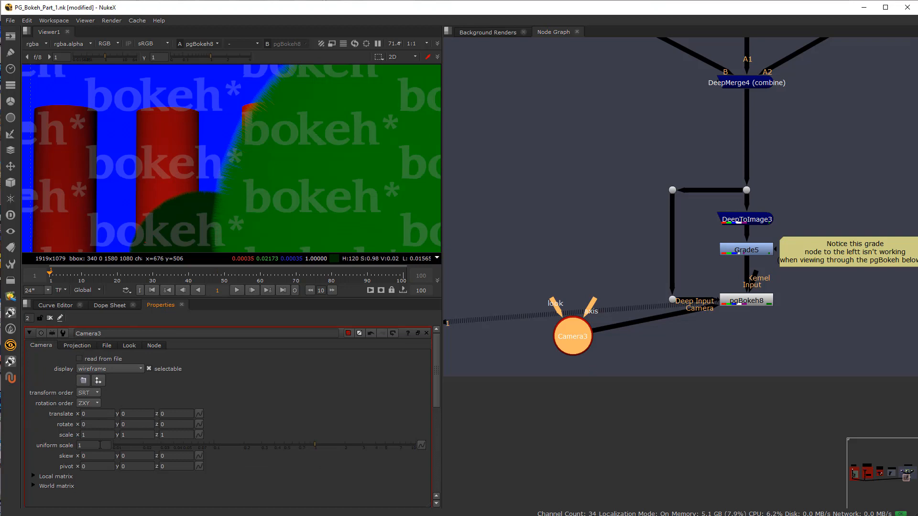
pyautogui.click(84, 346)
pyautogui.doubleClick(743, 305)
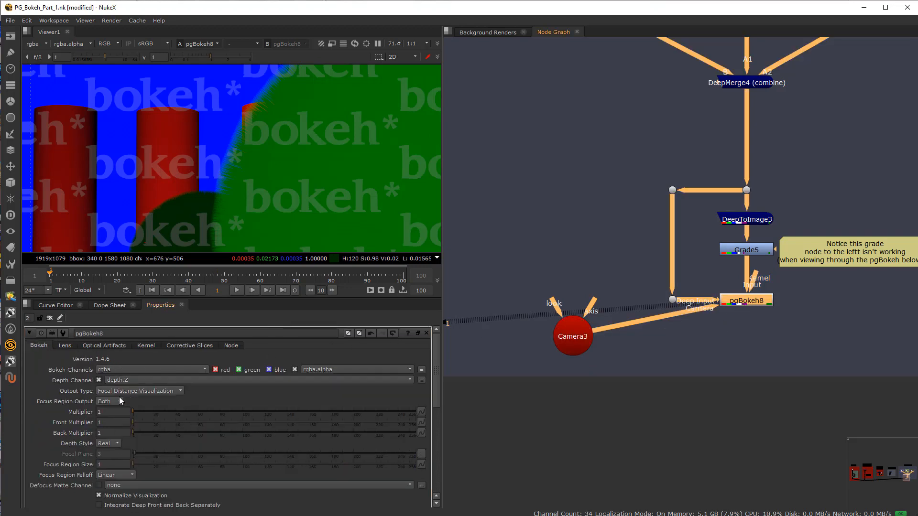
pyautogui.click(134, 390)
pyautogui.click(145, 369)
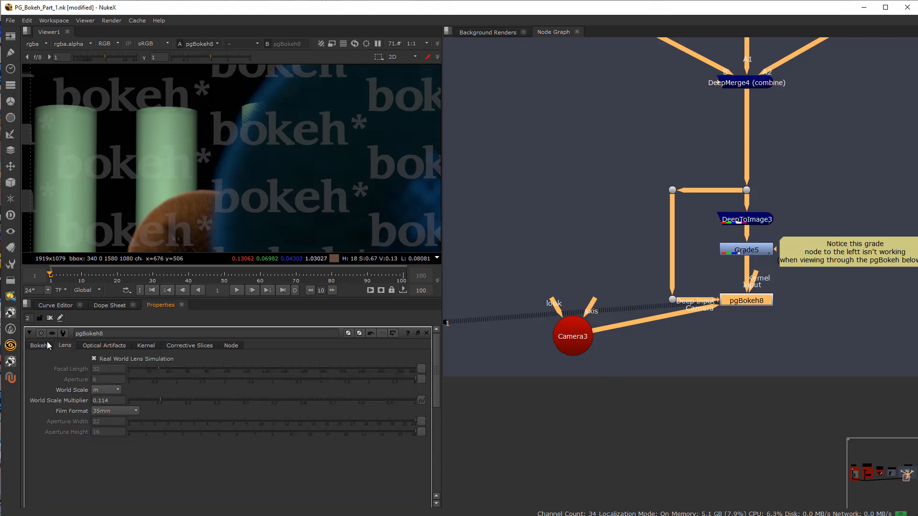
# Step: Review the example's node tree along with pgBokeh8's lens and optical artifact settings
pyautogui.scroll(-6, 532, 265)
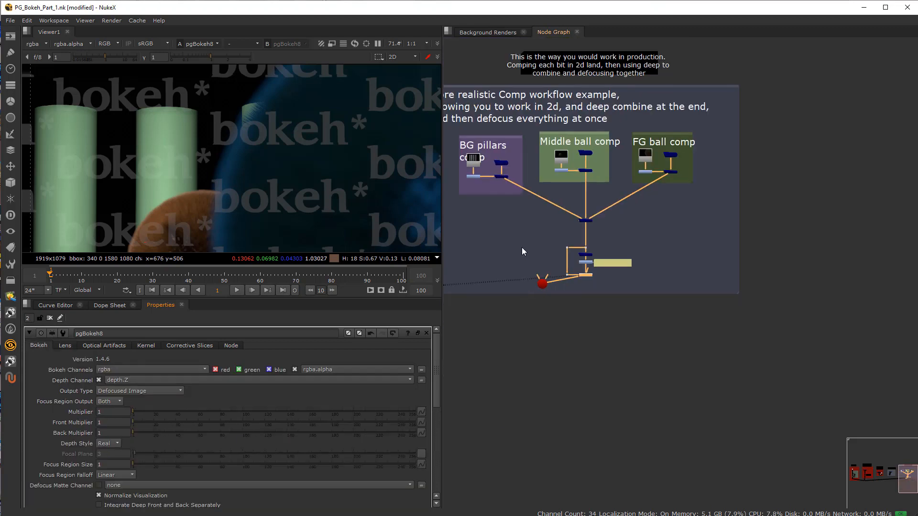
pyautogui.scroll(2, 525, 269)
pyautogui.moveTo(510, 270); pyautogui.dragTo(533, 276, button='middle')
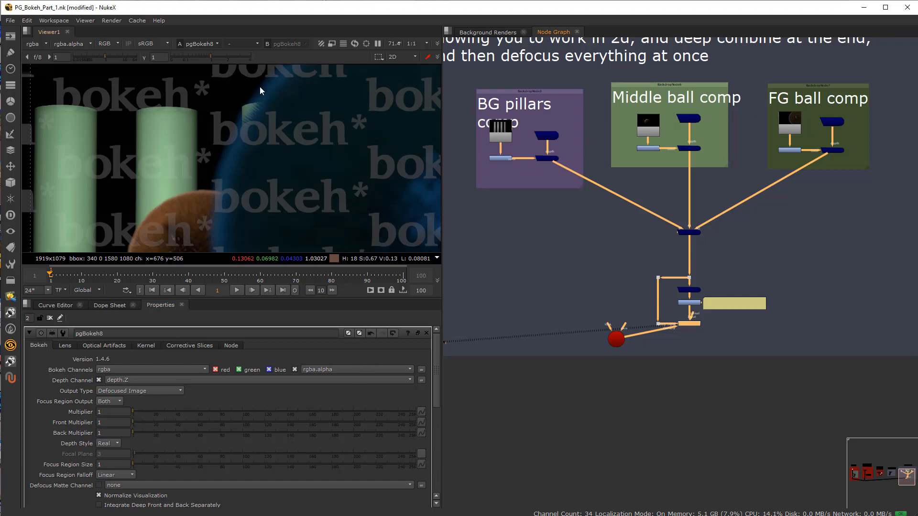
pyautogui.click(65, 346)
pyautogui.click(111, 346)
# Step: Disconnect Camera3 from pgBokeh8 and bring up the node's main Bokeh settings
pyautogui.scroll(5, 681, 330)
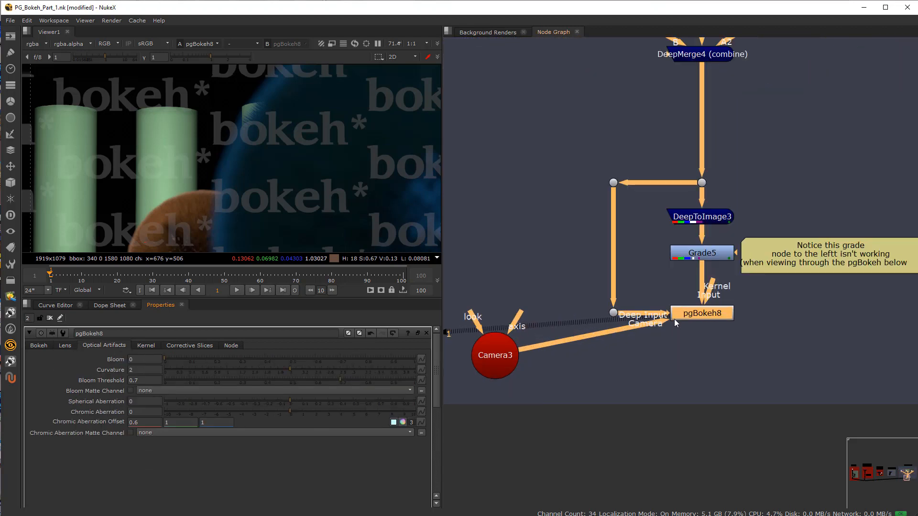
pyautogui.moveTo(675, 324); pyautogui.dragTo(569, 347)
pyautogui.click(710, 320)
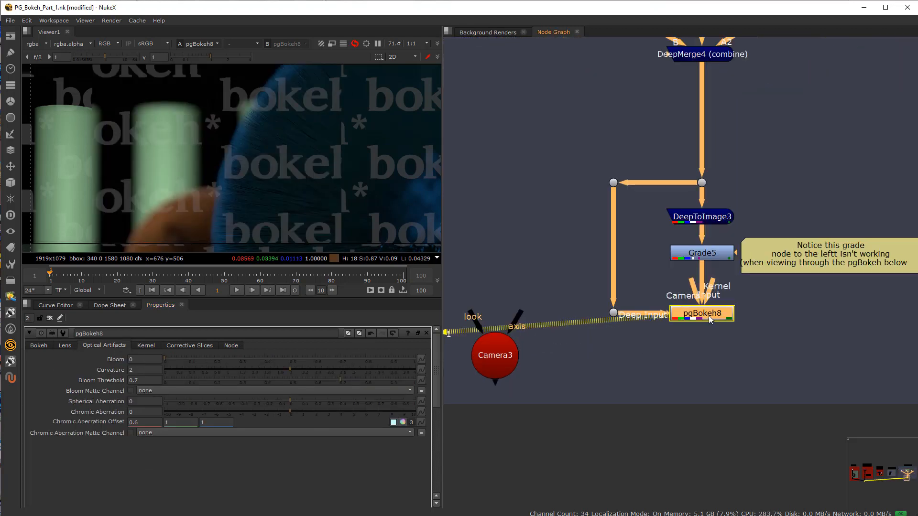
pyautogui.click(39, 345)
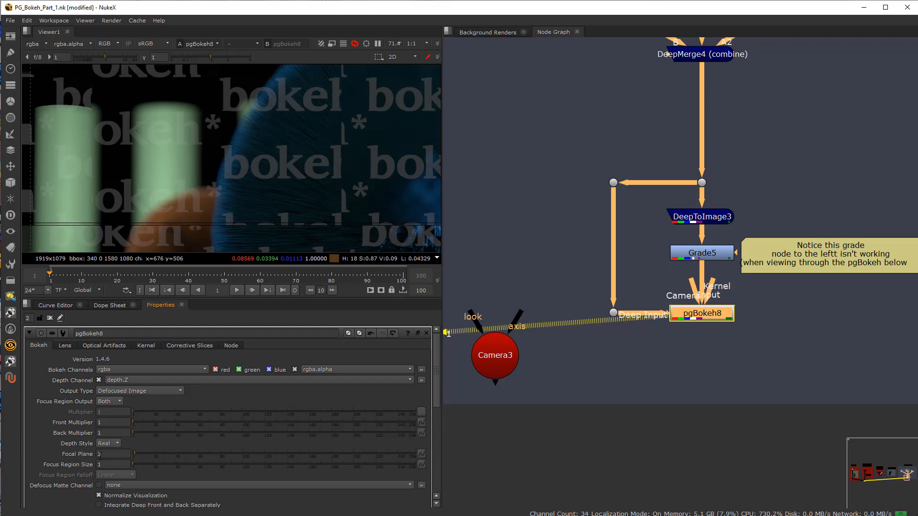
# Step: Set pgBokeh8's Focal Plane to 30
pyautogui.doubleClick(99, 454)
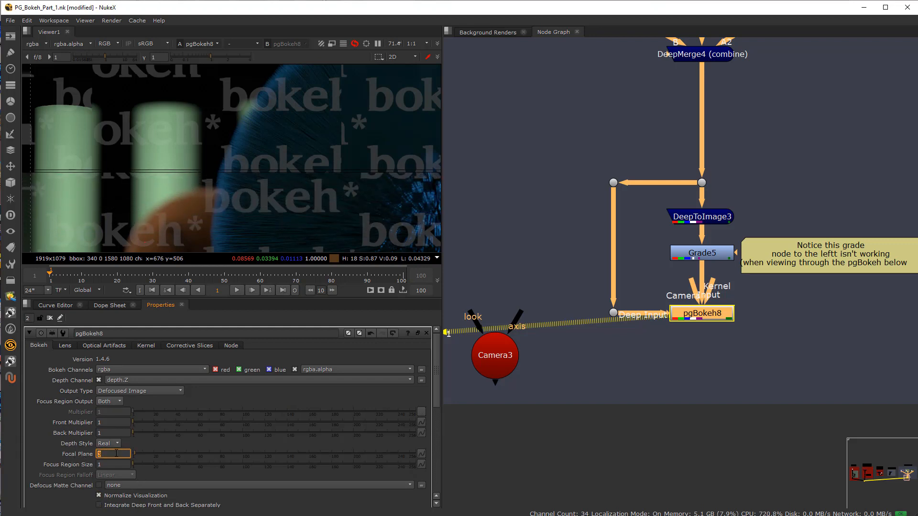
pyautogui.write('30')
pyautogui.press('Return')
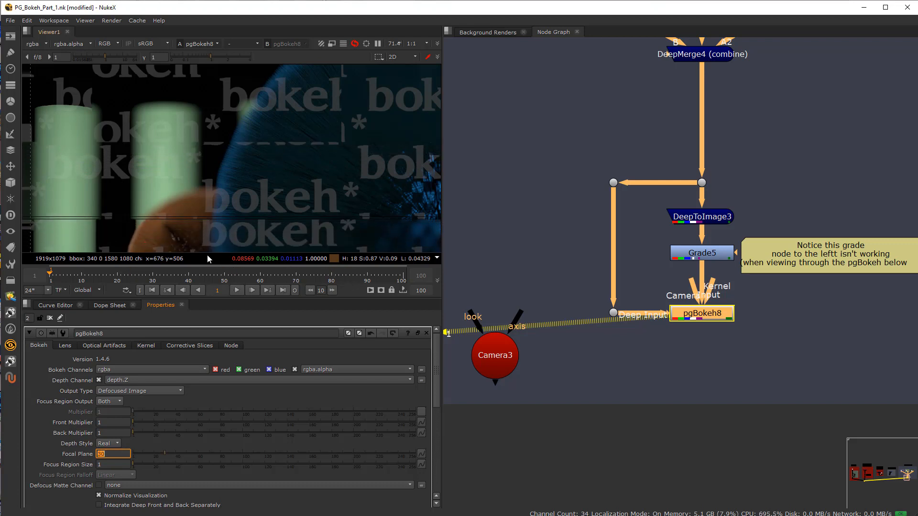
# Step: Survey the example setups across the node graph, from the realistic comp workflow back to the standard basic 2D image and depth setup
pyautogui.scroll(-5, 565, 269)
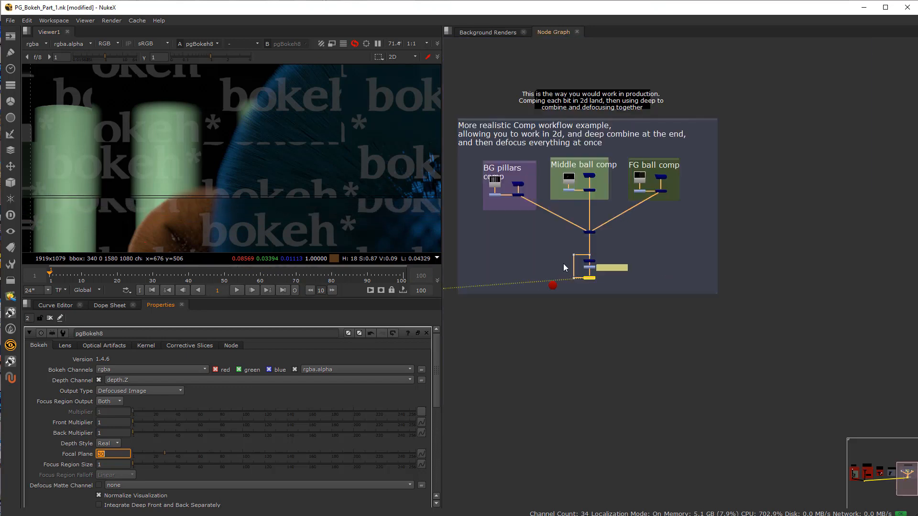
pyautogui.scroll(-2, 565, 268)
pyautogui.moveTo(565, 269); pyautogui.dragTo(853, 273, button='middle')
pyautogui.scroll(4, 697, 255)
pyautogui.moveTo(593, 273); pyautogui.dragTo(855, 293, button='middle')
pyautogui.scroll(2, 702, 282)
pyautogui.moveTo(682, 285); pyautogui.dragTo(863, 307, button='middle')
pyautogui.scroll(-4, 746, 292)
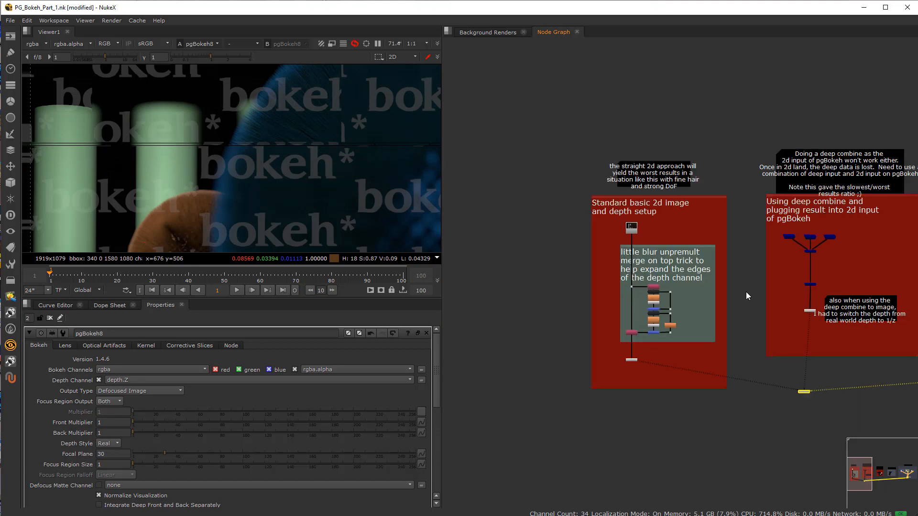
pyautogui.scroll(-3, 745, 292)
pyautogui.moveTo(745, 292); pyautogui.dragTo(498, 300, button='middle')
pyautogui.scroll(8, 662, 292)
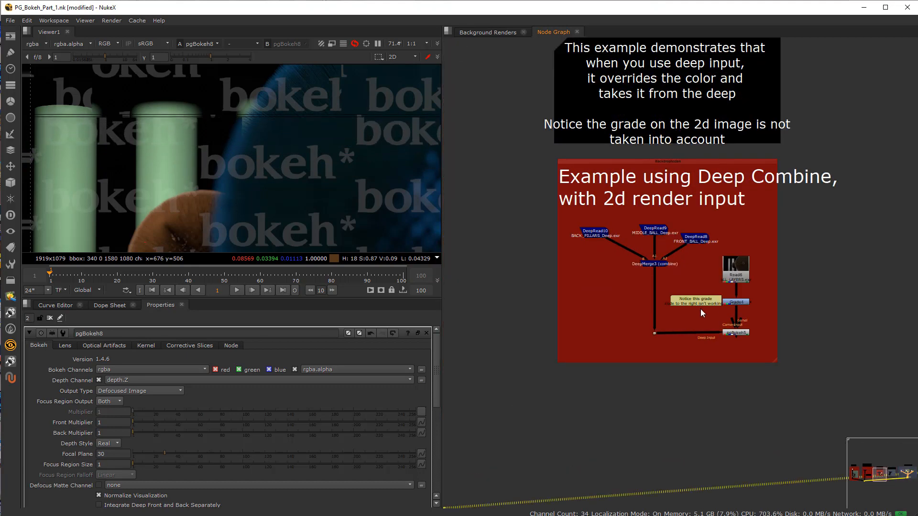
pyautogui.moveTo(691, 311); pyautogui.dragTo(626, 374, button='middle')
pyautogui.moveTo(563, 366); pyautogui.dragTo(301, 350, button='middle')
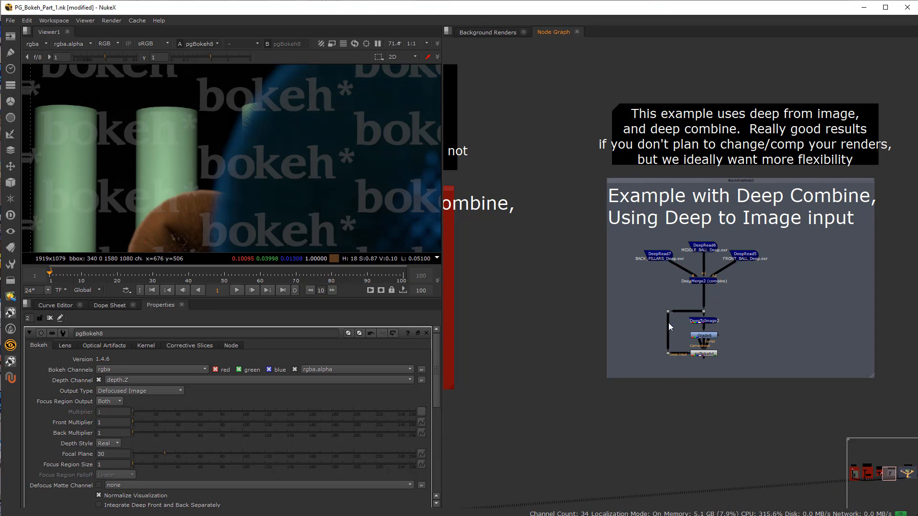
pyautogui.moveTo(525, 311); pyautogui.dragTo(854, 298, button='middle')
pyautogui.scroll(-6, 805, 298)
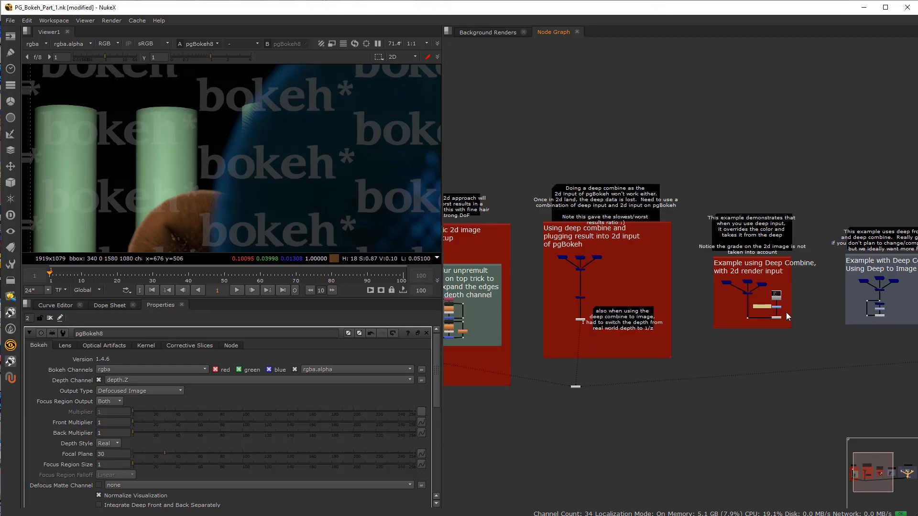
pyautogui.moveTo(662, 327); pyautogui.dragTo(682, 300, button='middle')
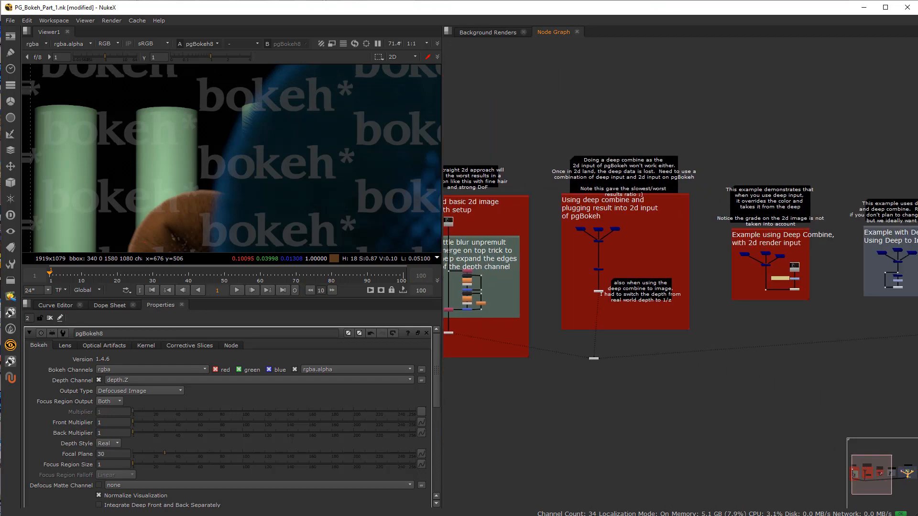
# Step: View DeepToImage4 from the deep-combine-into-2D-input example and display its depth channel
pyautogui.scroll(3, 650, 305)
pyautogui.scroll(4, 594, 322)
pyautogui.moveTo(580, 282); pyautogui.dragTo(639, 377, button='middle')
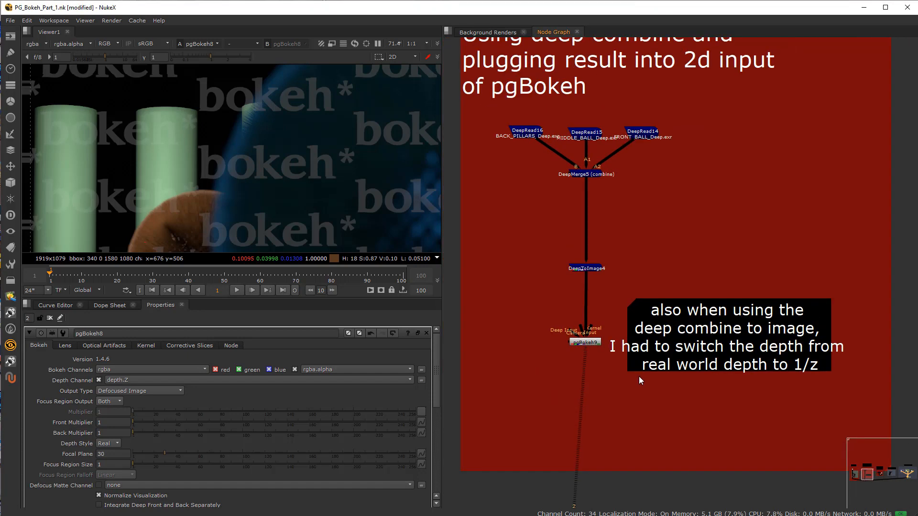
pyautogui.click(594, 270)
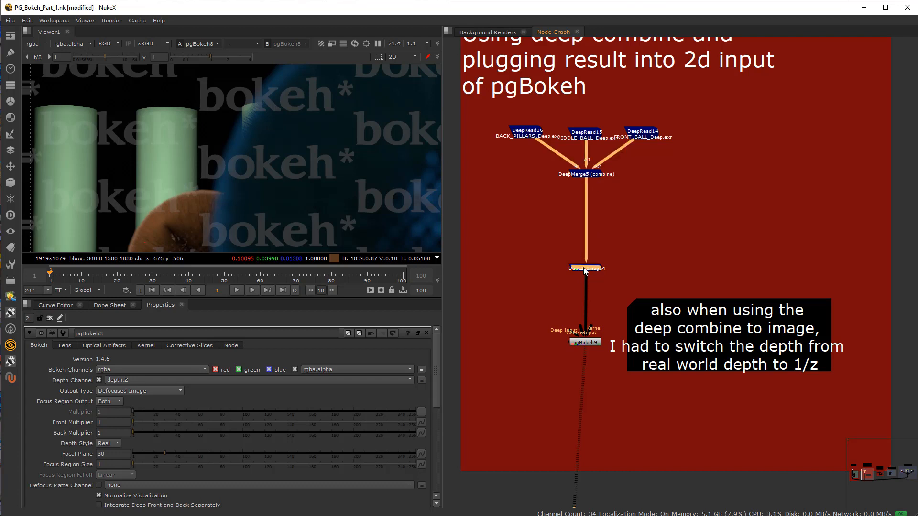
pyautogui.press('1')
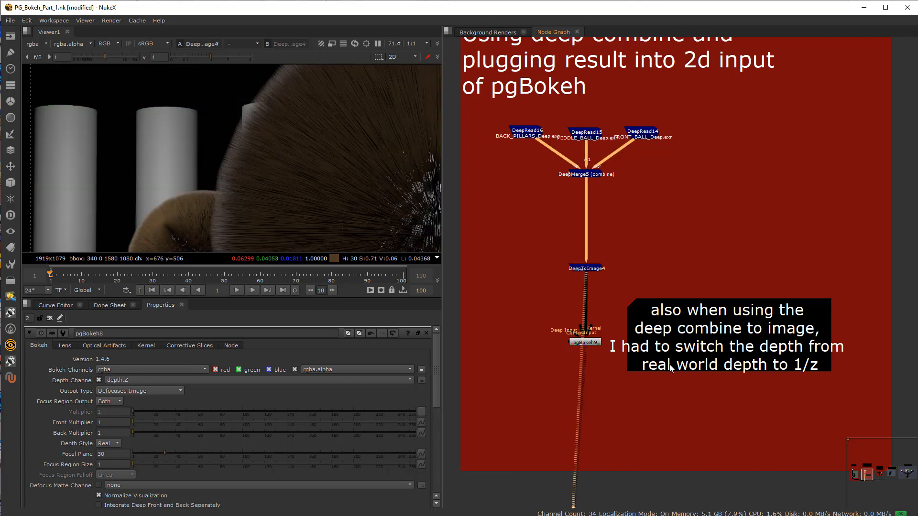
pyautogui.click(43, 44)
pyautogui.click(52, 83)
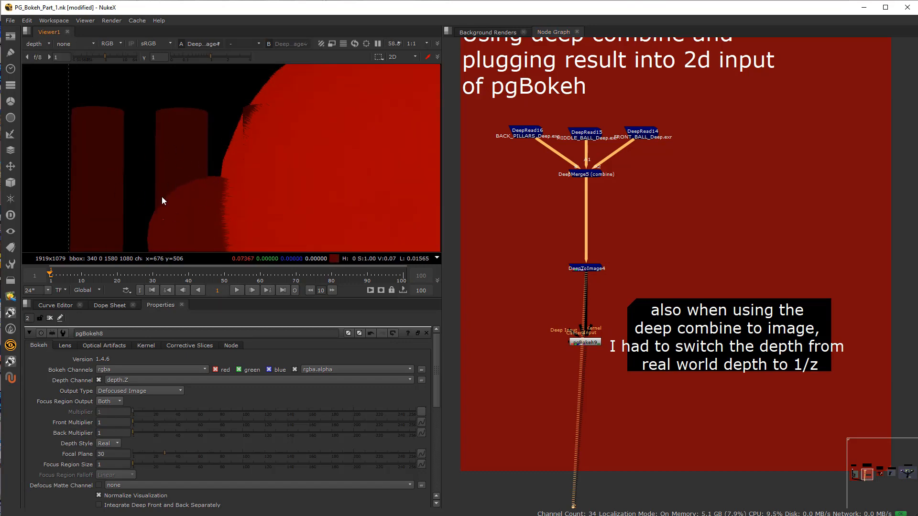
# Step: View the depth channel of the Copy2 node in the standard basic 2D image and depth setup
pyautogui.moveTo(694, 296); pyautogui.dragTo(735, 289, button='middle')
pyautogui.scroll(-4, 716, 289)
pyautogui.moveTo(518, 341); pyautogui.dragTo(718, 342, button='middle')
pyautogui.scroll(-3, 589, 338)
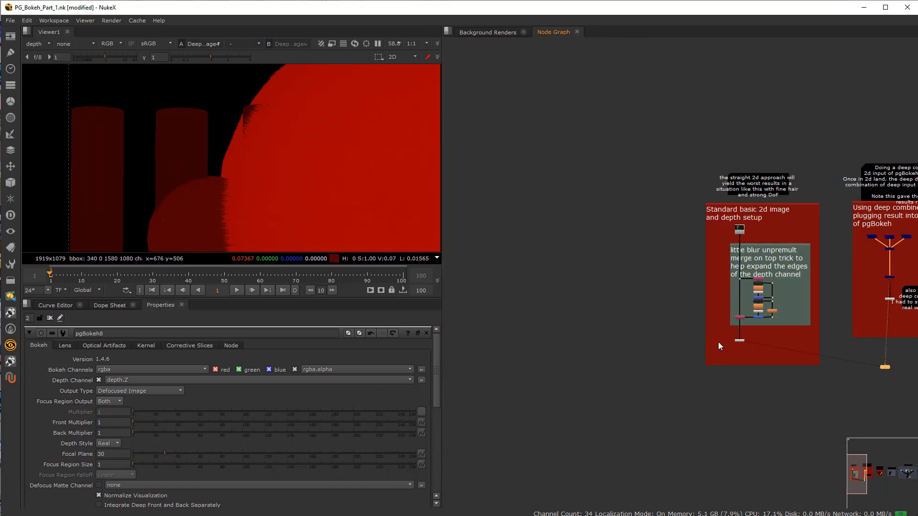
pyautogui.scroll(6, 717, 342)
pyautogui.click(569, 275)
pyautogui.press('1')
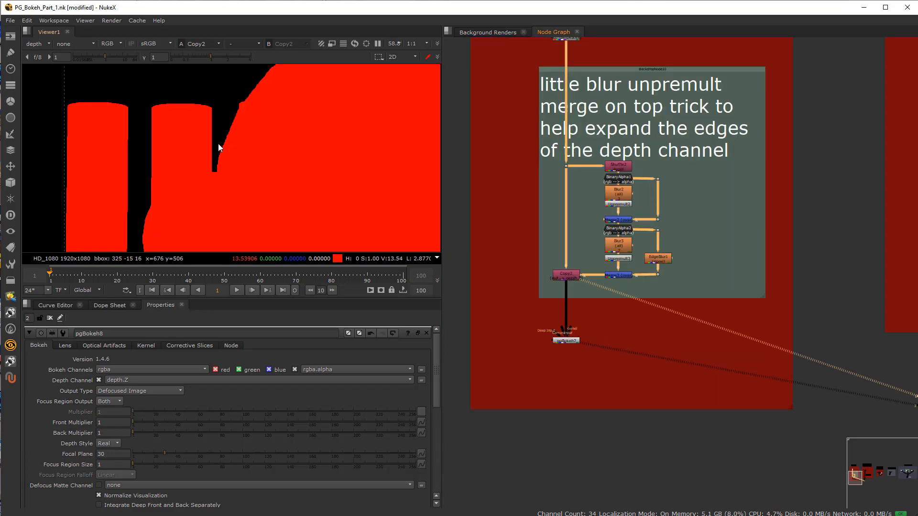
# Step: Return to the deep-combine-into-2D-input example and view DeepToImage4's depth again for comparison
pyautogui.scroll(-2, 622, 260)
pyautogui.moveTo(717, 289); pyautogui.dragTo(456, 293, button='middle')
pyautogui.scroll(4, 624, 245)
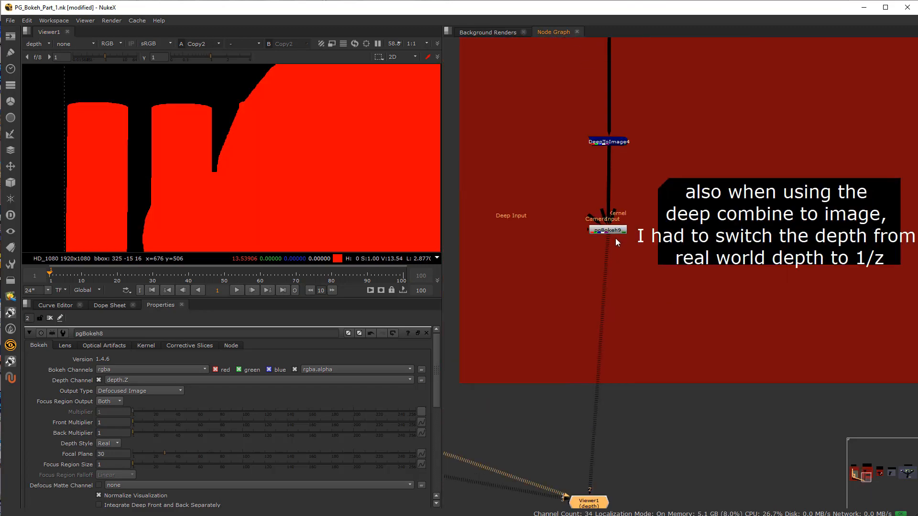
pyautogui.click(614, 230)
pyautogui.click(613, 140)
pyautogui.press('1')
pyautogui.moveTo(614, 140); pyautogui.dragTo(622, 242, button='middle')
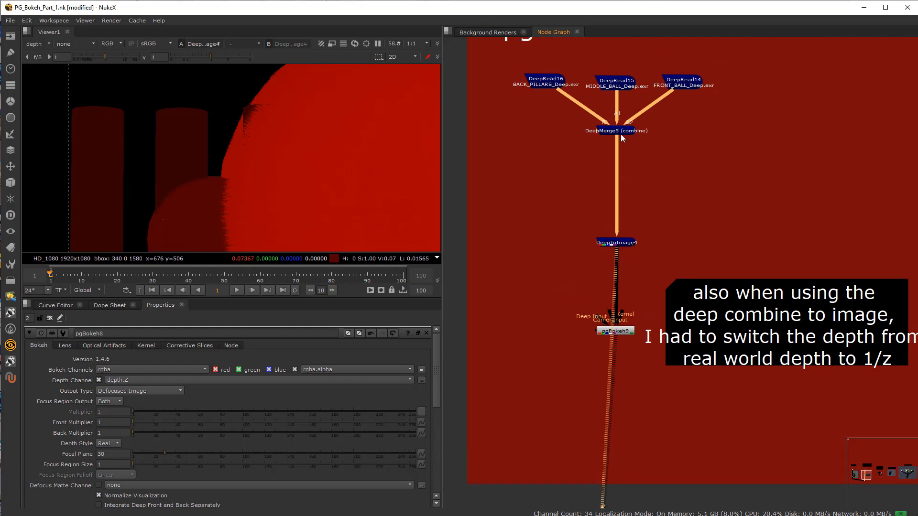
# Step: Compare the depth output of DeepMerge5 and DeepToImage4 by switching the viewer between them
pyautogui.click(621, 134)
pyautogui.press('1')
pyautogui.click(631, 243)
pyautogui.press('1')
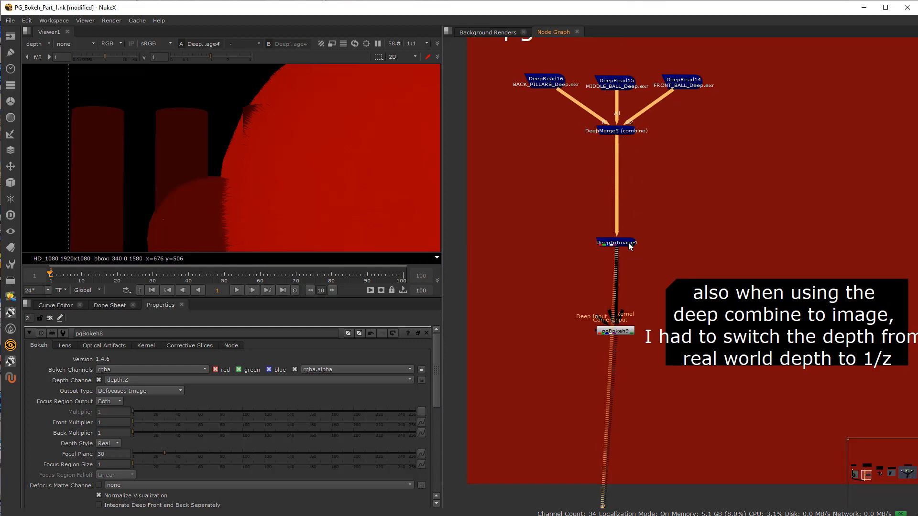
pyautogui.click(49, 44)
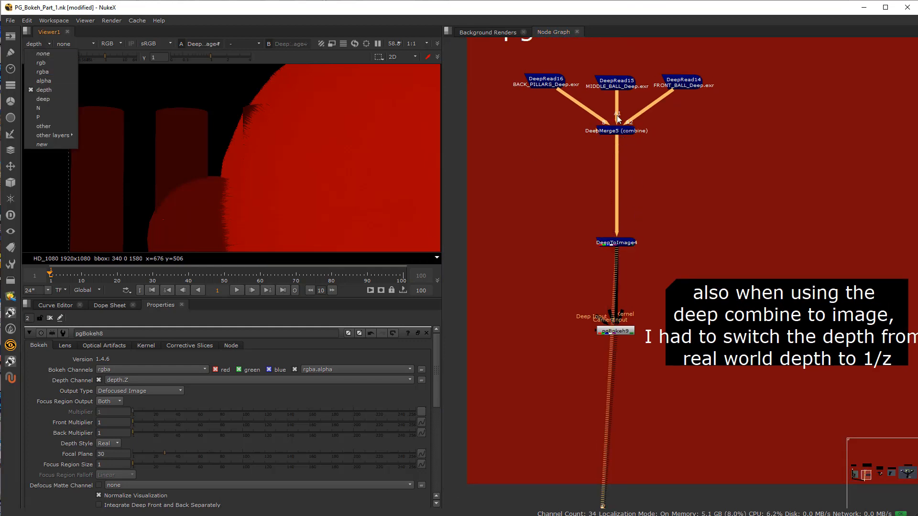
pyautogui.click(612, 133)
pyautogui.press('1')
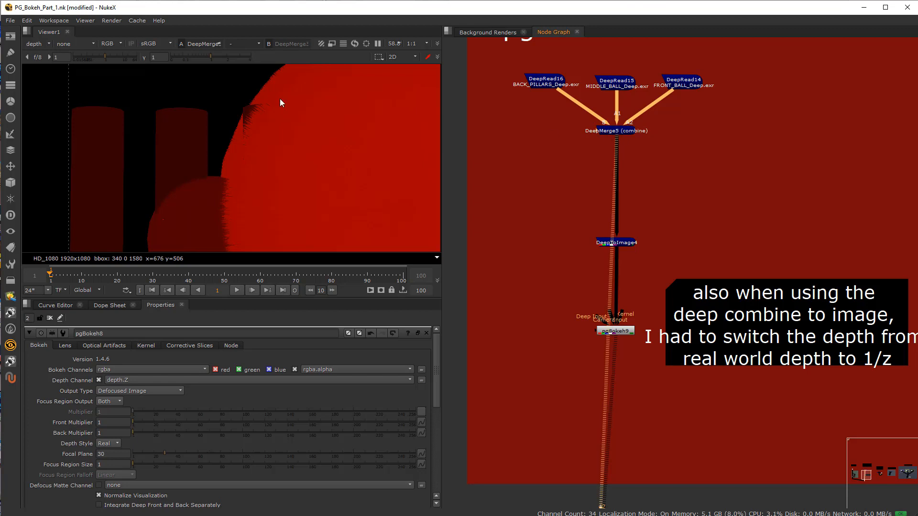
# Step: Check which channels DeepMerge5 offers in the viewer and display its alpha channel
pyautogui.click(42, 44)
pyautogui.click(57, 89)
pyautogui.click(45, 43)
pyautogui.click(50, 81)
pyautogui.click(38, 43)
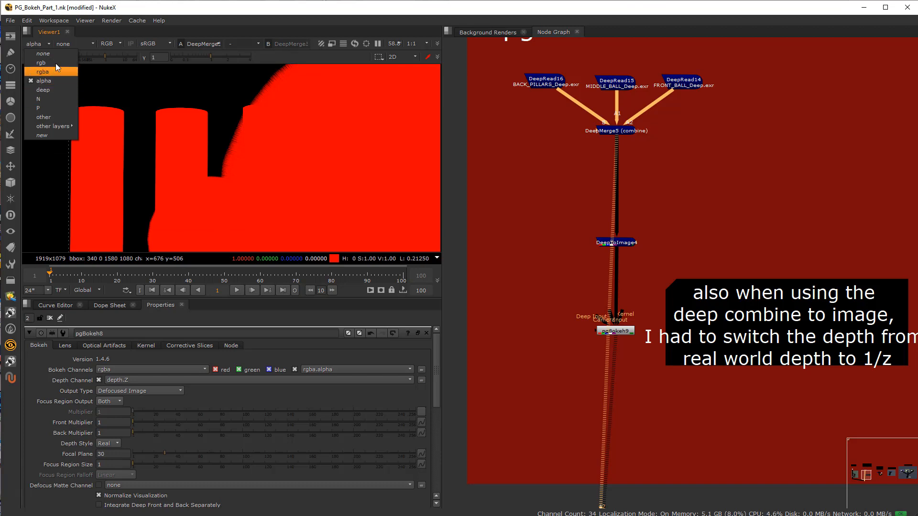
pyautogui.click(566, 258)
# Step: Switch the viewer to DeepToImage4 and show its depth channel across the whole frame
pyautogui.click(622, 243)
pyautogui.press('1')
pyautogui.click(638, 251)
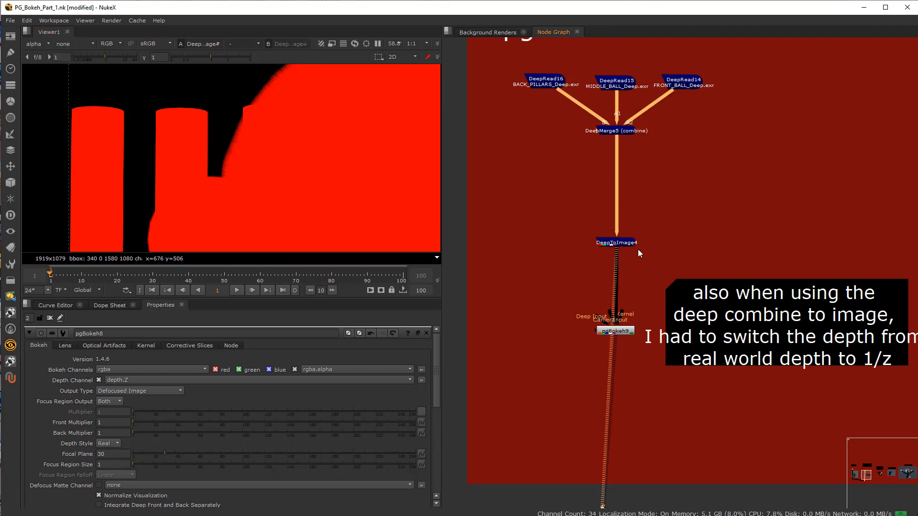
pyautogui.click(47, 44)
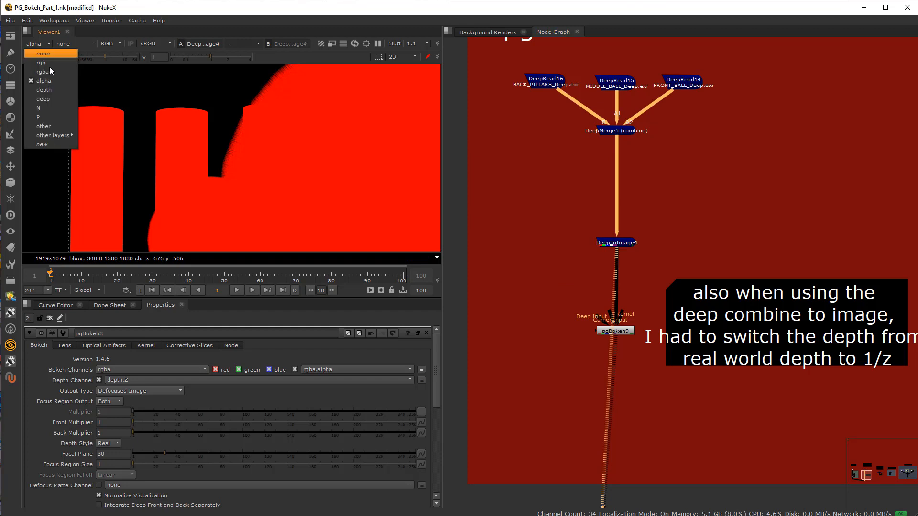
pyautogui.click(50, 90)
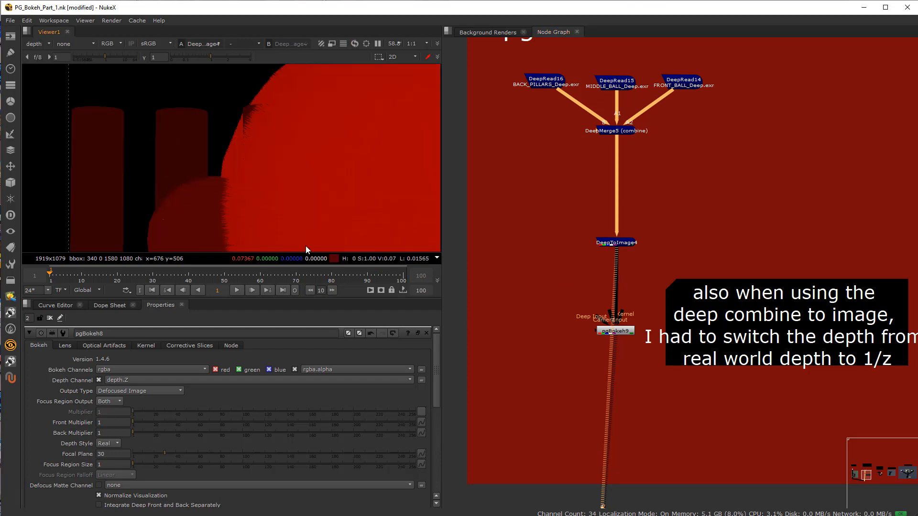
pyautogui.scroll(-2, 321, 197)
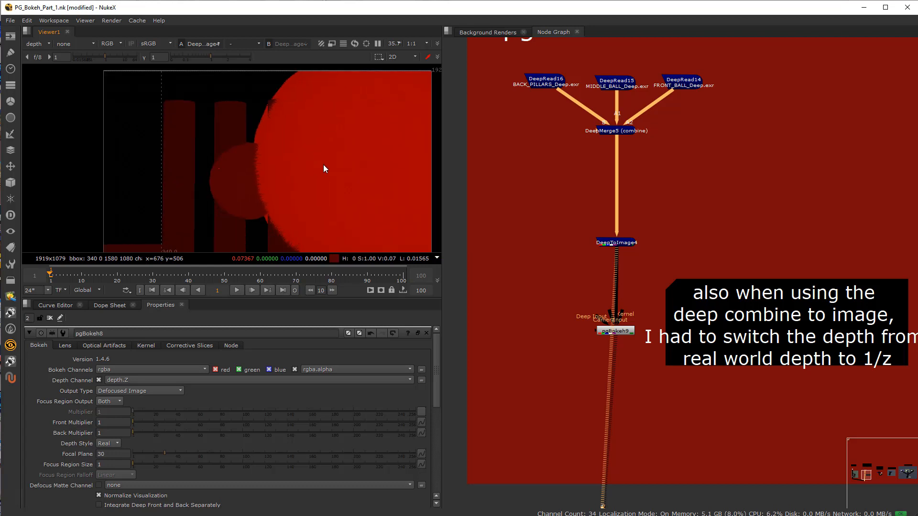
# Step: Open pgBokeh9's properties and inspect its Depth Style options
pyautogui.click(619, 333)
pyautogui.doubleClick(618, 333)
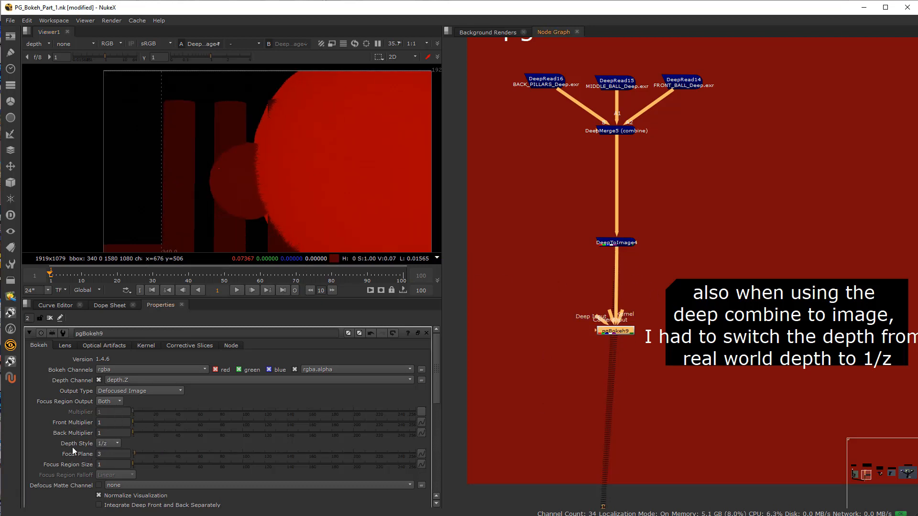
pyautogui.click(113, 444)
pyautogui.click(114, 444)
# Step: Review the deep-combine-into-2D-input example and the following setups up to the realistic comp workflow example
pyautogui.scroll(-4, 582, 234)
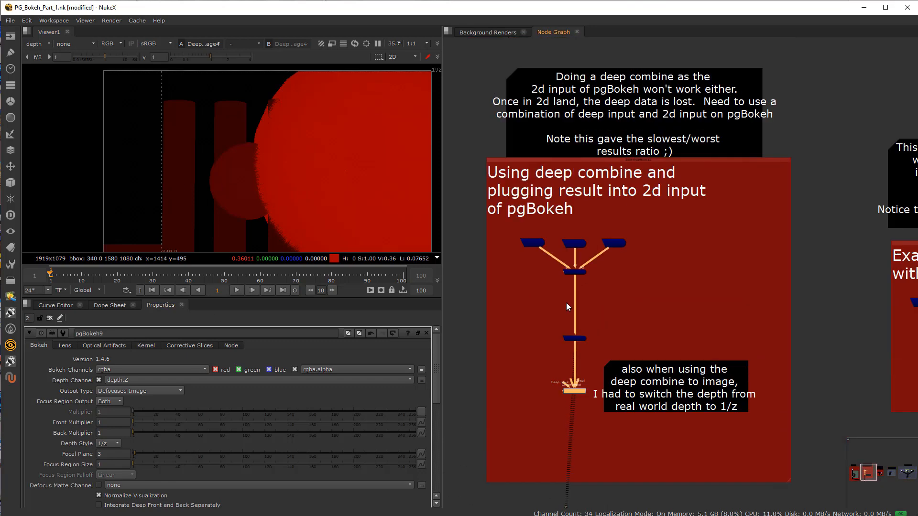
pyautogui.scroll(3, 589, 335)
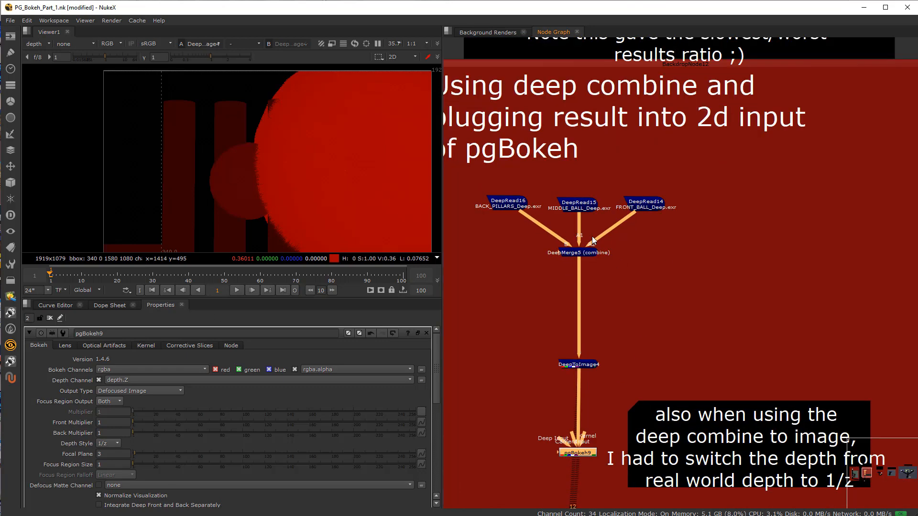
pyautogui.scroll(-6, 631, 353)
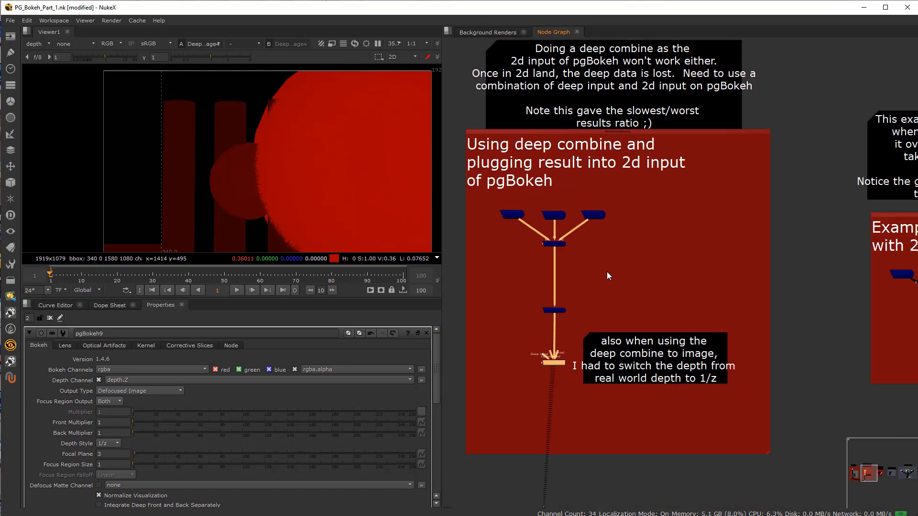
pyautogui.scroll(-2, 706, 361)
pyautogui.moveTo(708, 361); pyautogui.dragTo(493, 334, button='middle')
pyautogui.scroll(2, 669, 317)
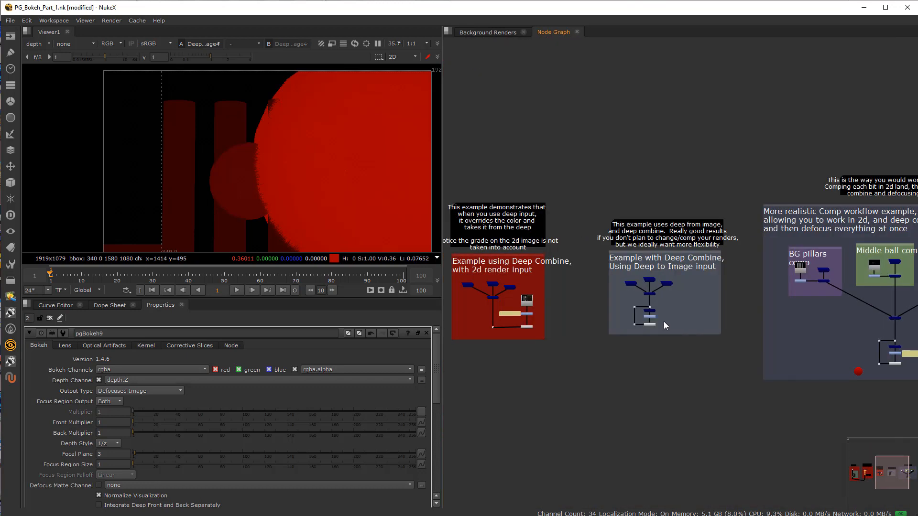
pyautogui.moveTo(663, 321); pyautogui.dragTo(705, 317, button='middle')
pyautogui.moveTo(609, 318); pyautogui.dragTo(383, 324, button='middle')
pyautogui.scroll(8, 746, 293)
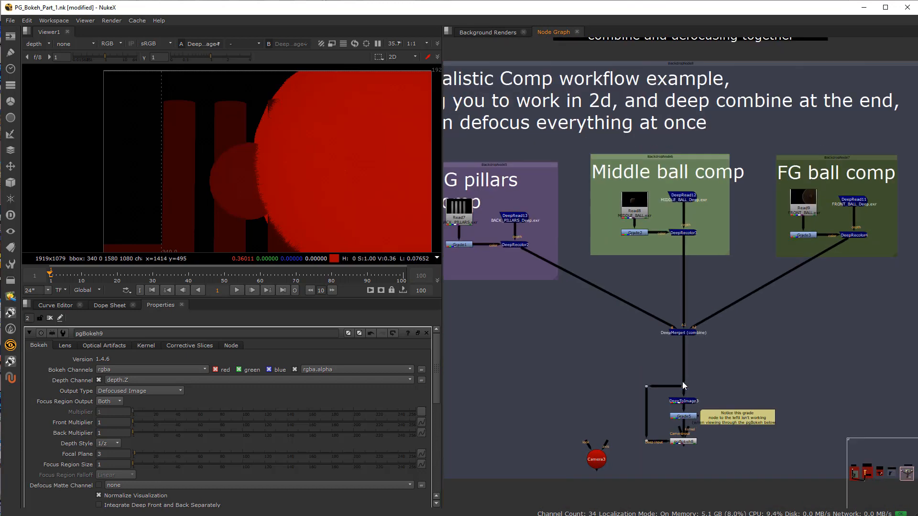
# Step: Open pgBokeh8's properties and review its optical artifact, kernel, corrective slice, lens and main Bokeh settings
pyautogui.doubleClick(671, 424)
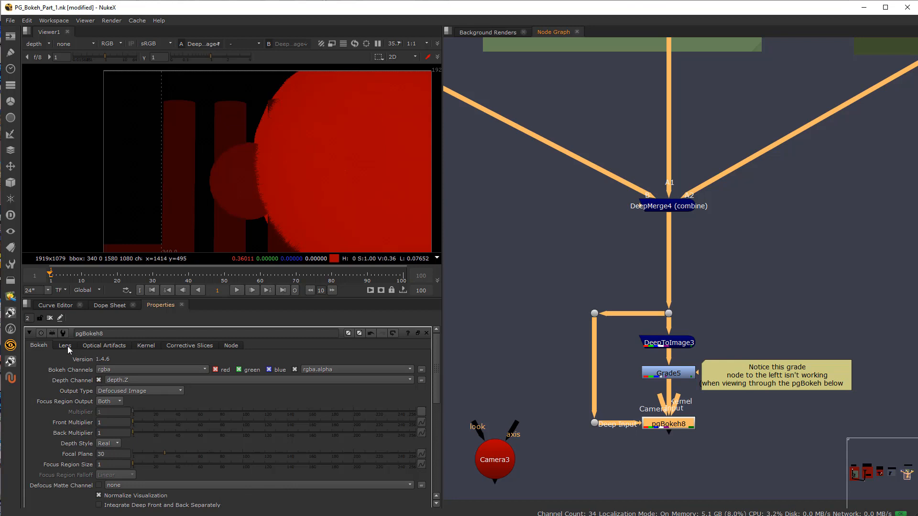
pyautogui.click(108, 346)
pyautogui.click(152, 346)
pyautogui.click(183, 347)
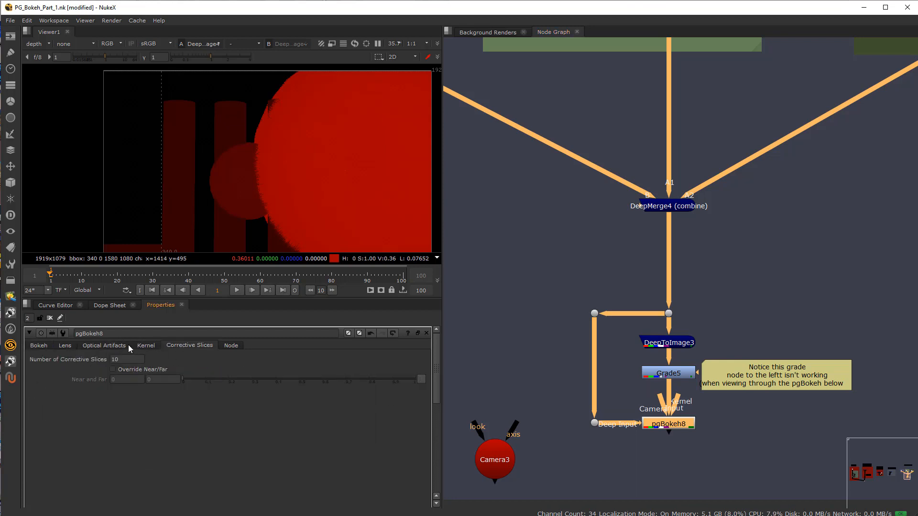
pyautogui.click(115, 346)
pyautogui.click(148, 346)
pyautogui.click(232, 346)
pyautogui.click(127, 345)
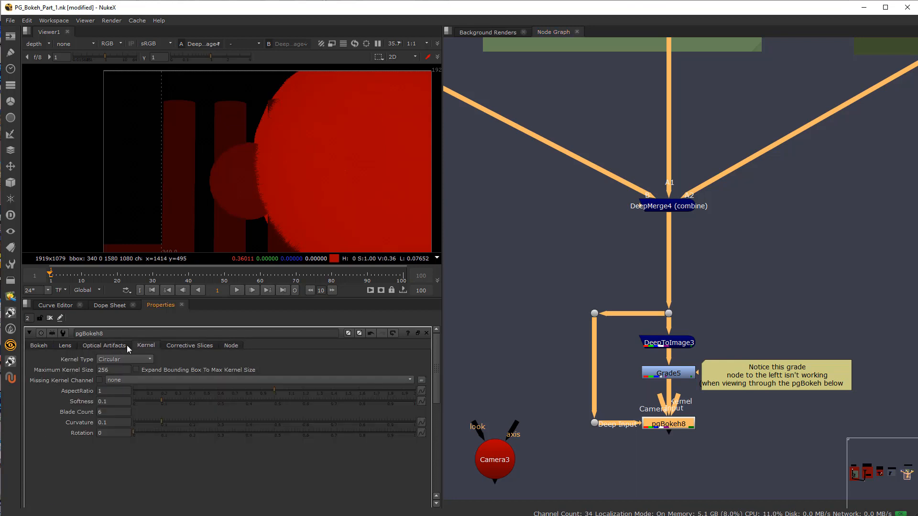
pyautogui.click(64, 345)
pyautogui.click(39, 345)
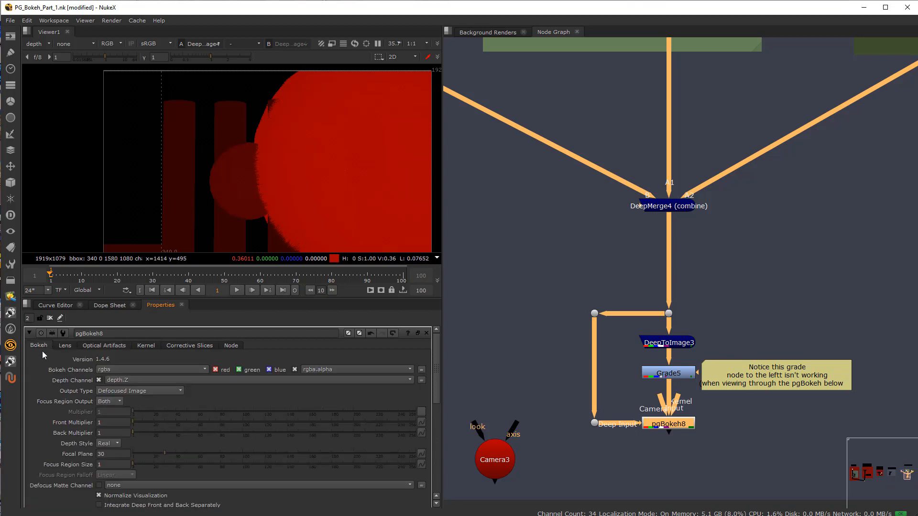